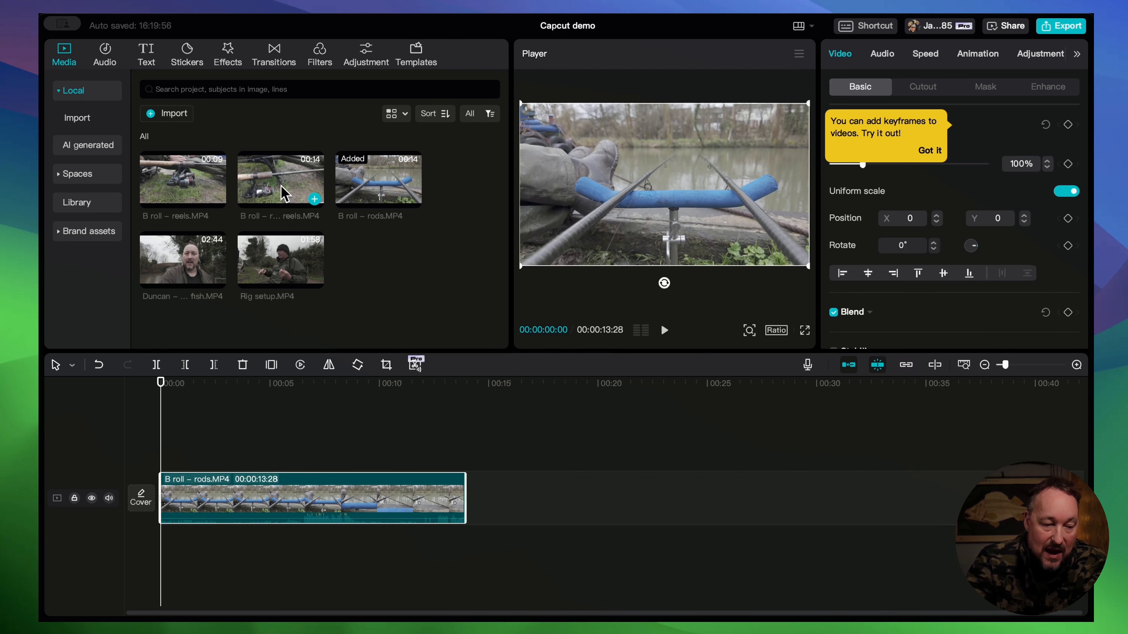
- Place the B roll – rods and reels clip directly after the rods clip on the timeline
left_click_drag(284, 189, 504, 516)
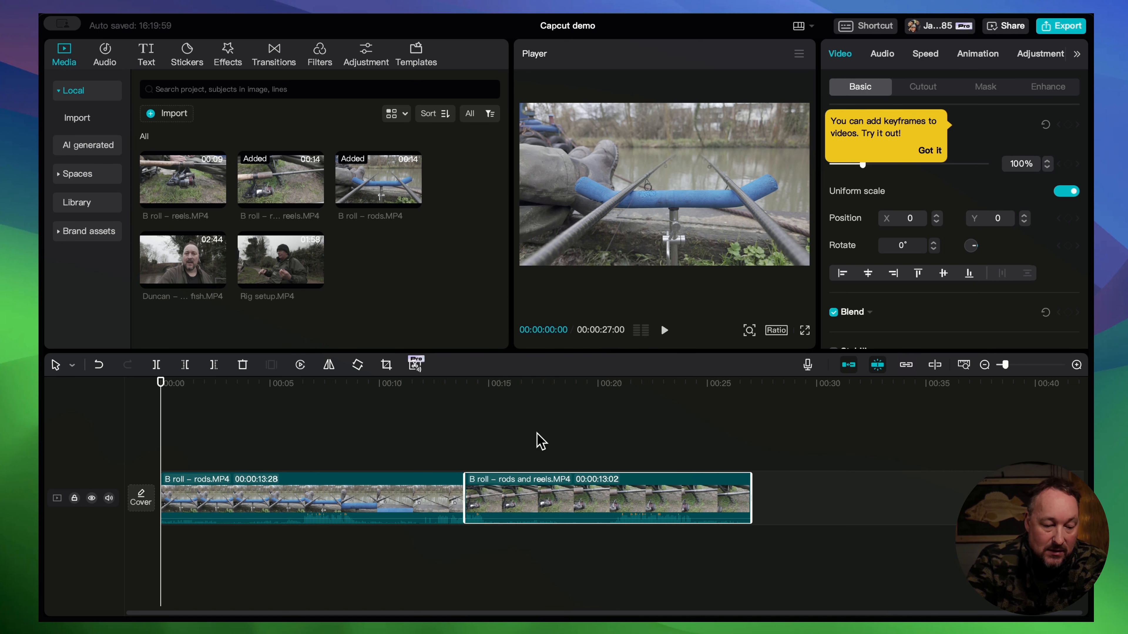
- Add the reels, rods and reels, and rods B roll clips together to the empty timeline and play the sequence
left_click_drag(458, 199, 207, 170)
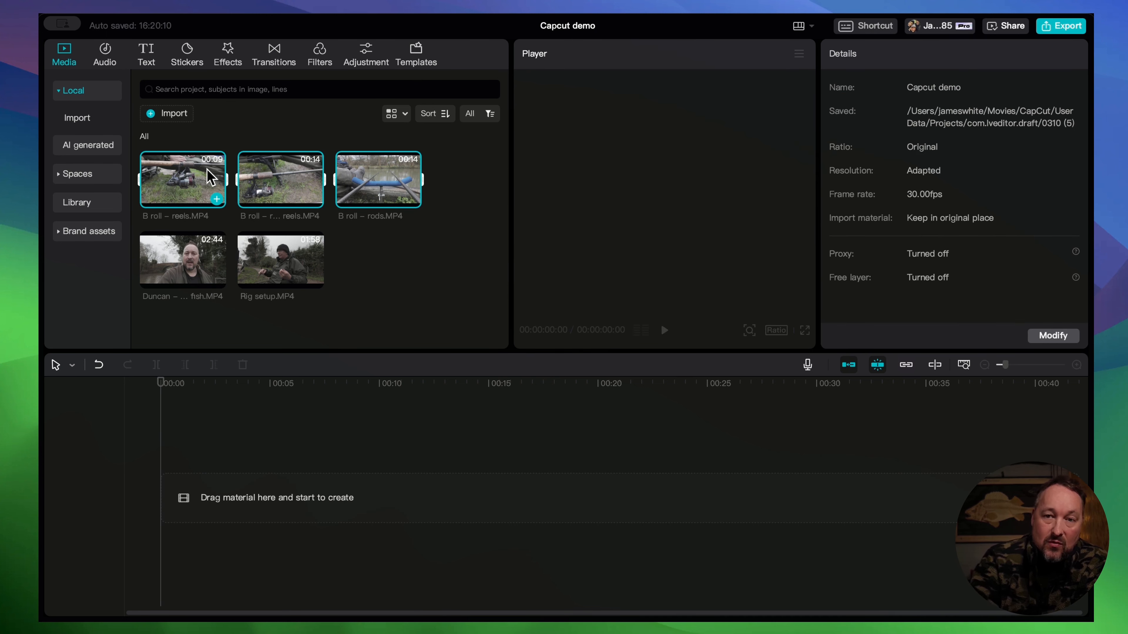
left_click(217, 199)
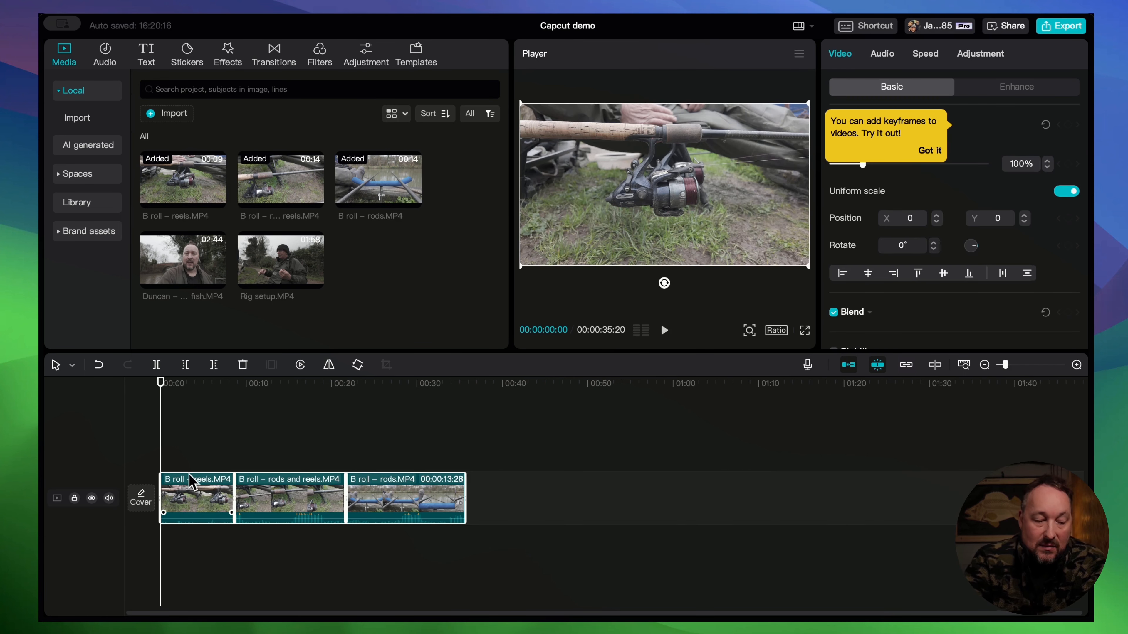
key("space")
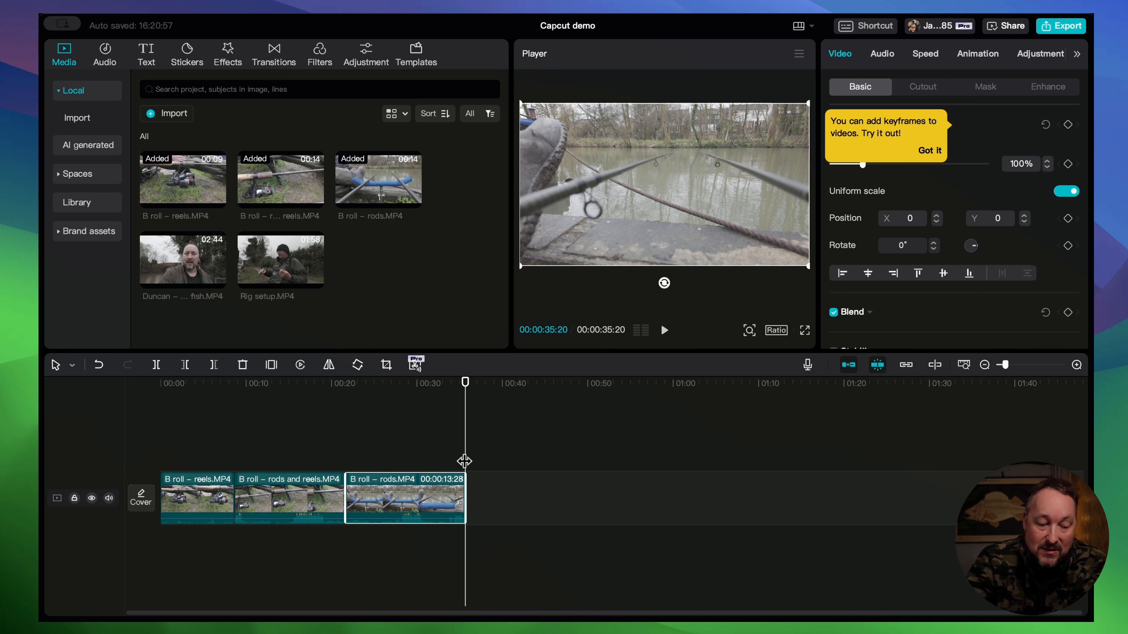
- Turn off the main track magnet, move the rods clip away to leave a gap, and turn the magnet back on
left_click_drag(424, 492, 583, 481)
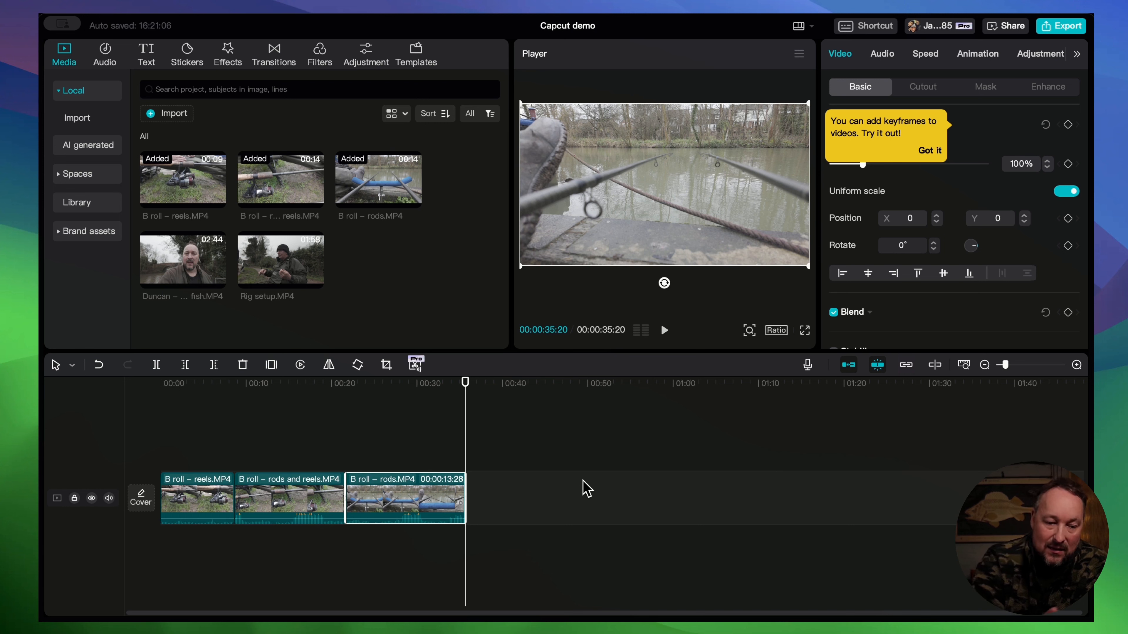
left_click(846, 365)
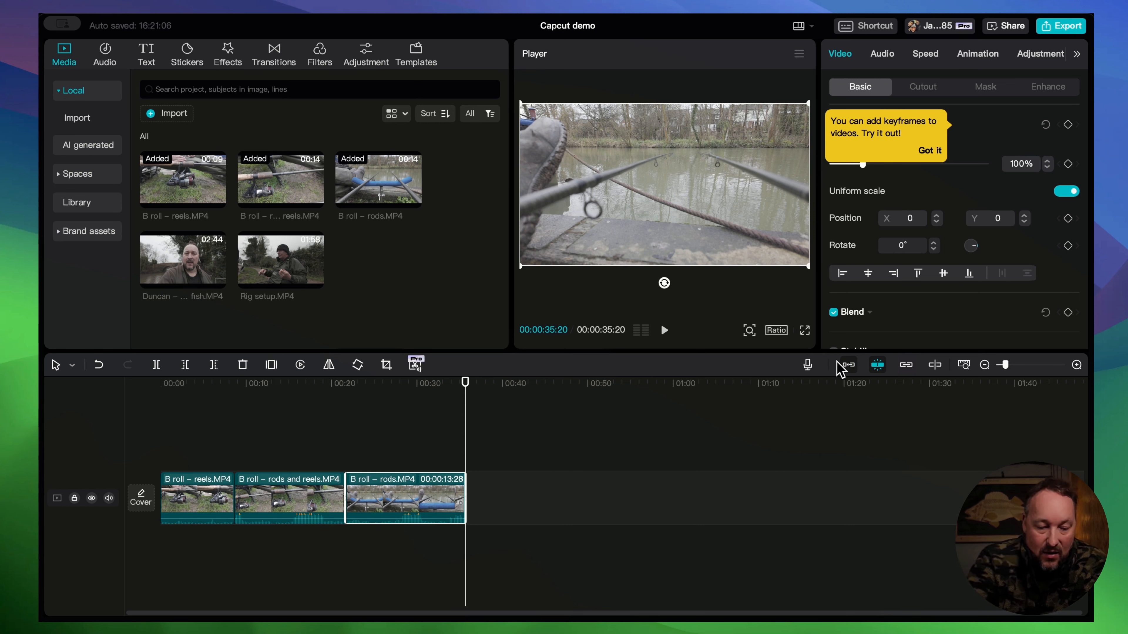
left_click_drag(415, 493, 583, 489)
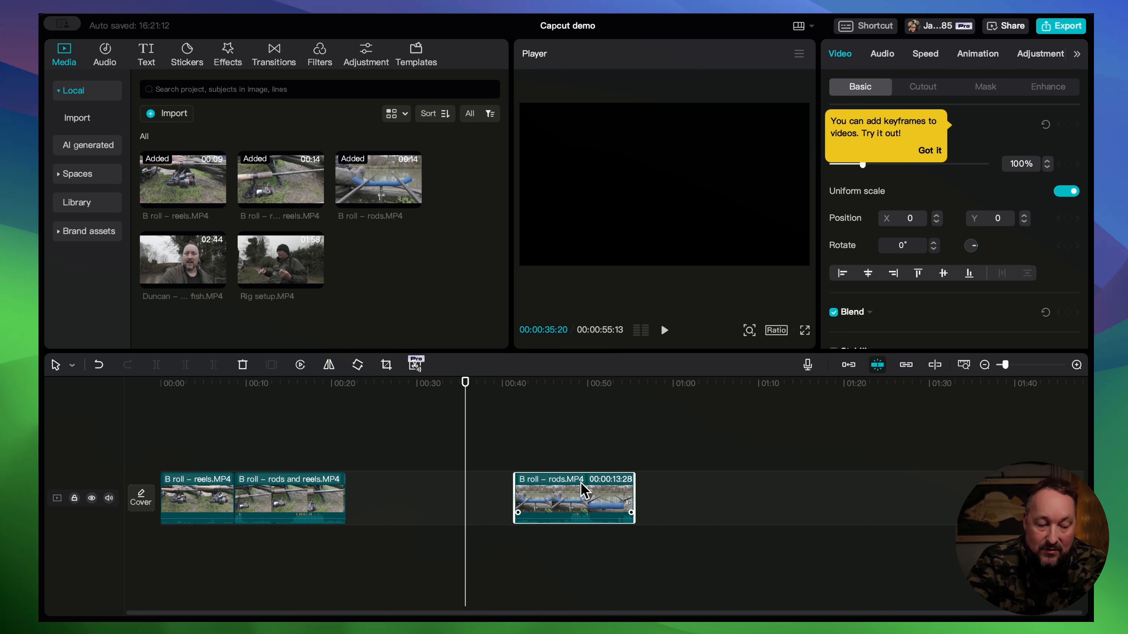
left_click(848, 367)
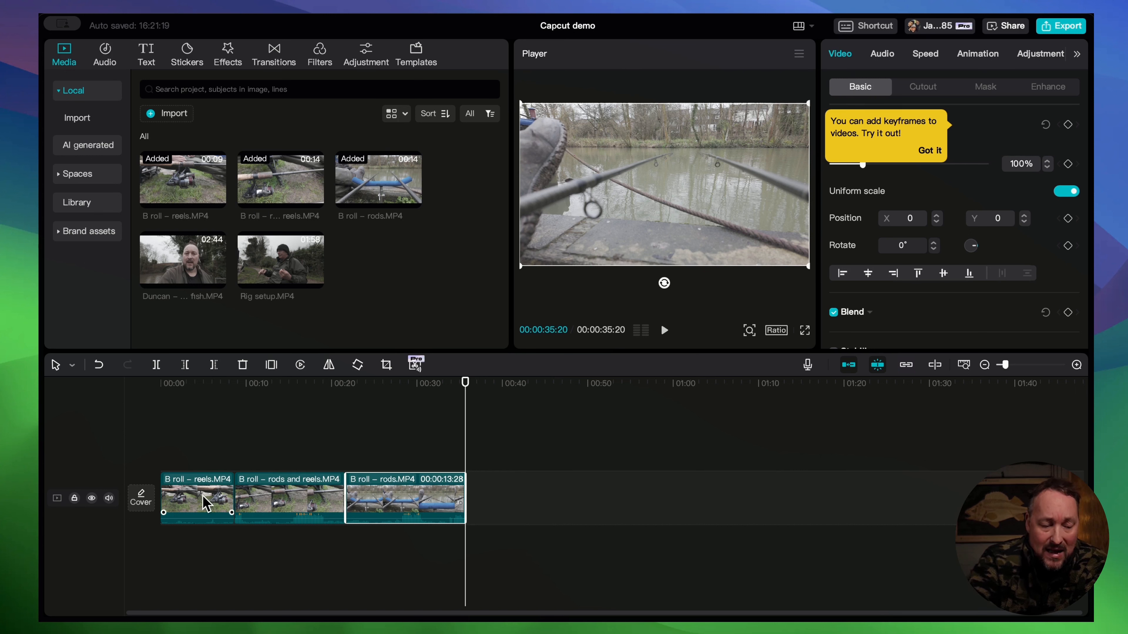
- Reorder the sequence by moving the reels clip behind the rods and reels clip and on to the end
left_click(205, 504)
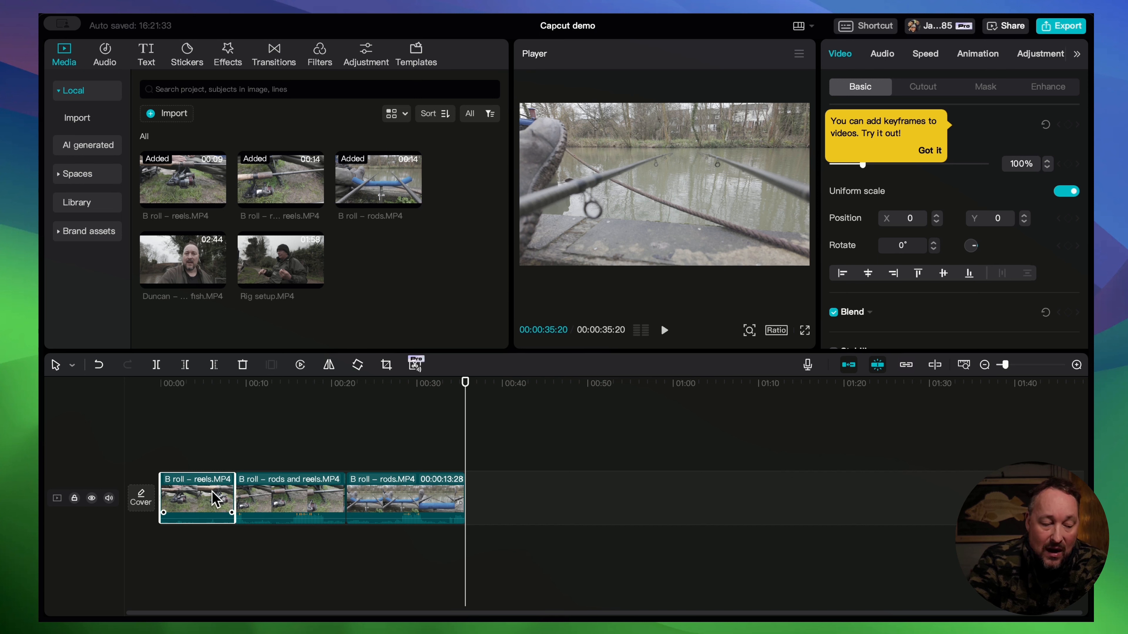
left_click_drag(216, 497, 310, 502)
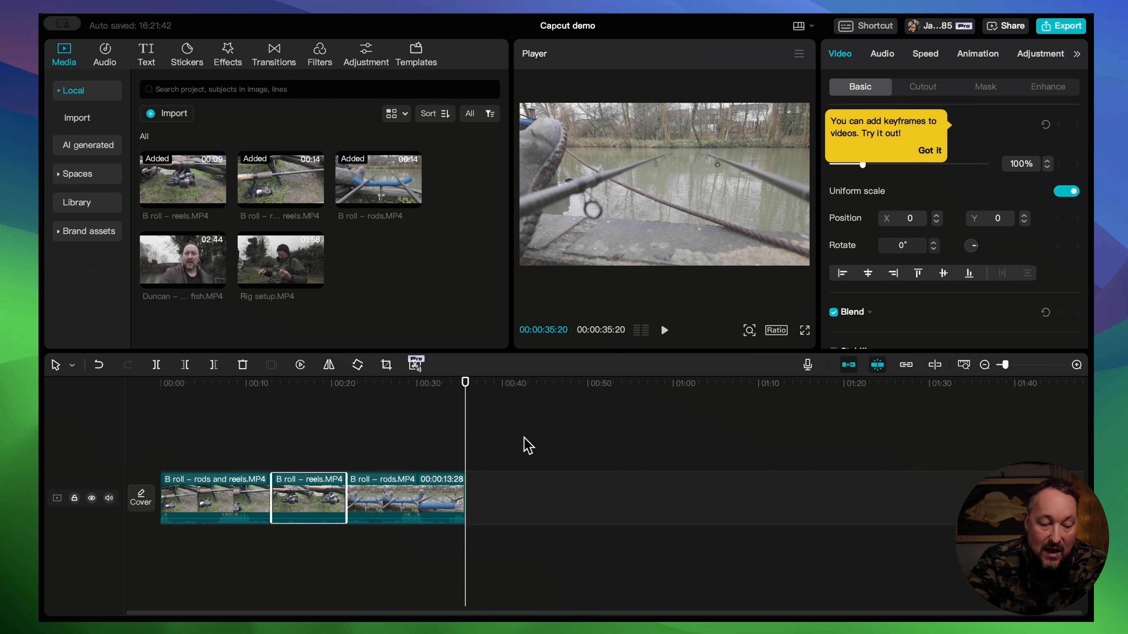
left_click_drag(320, 501, 448, 494)
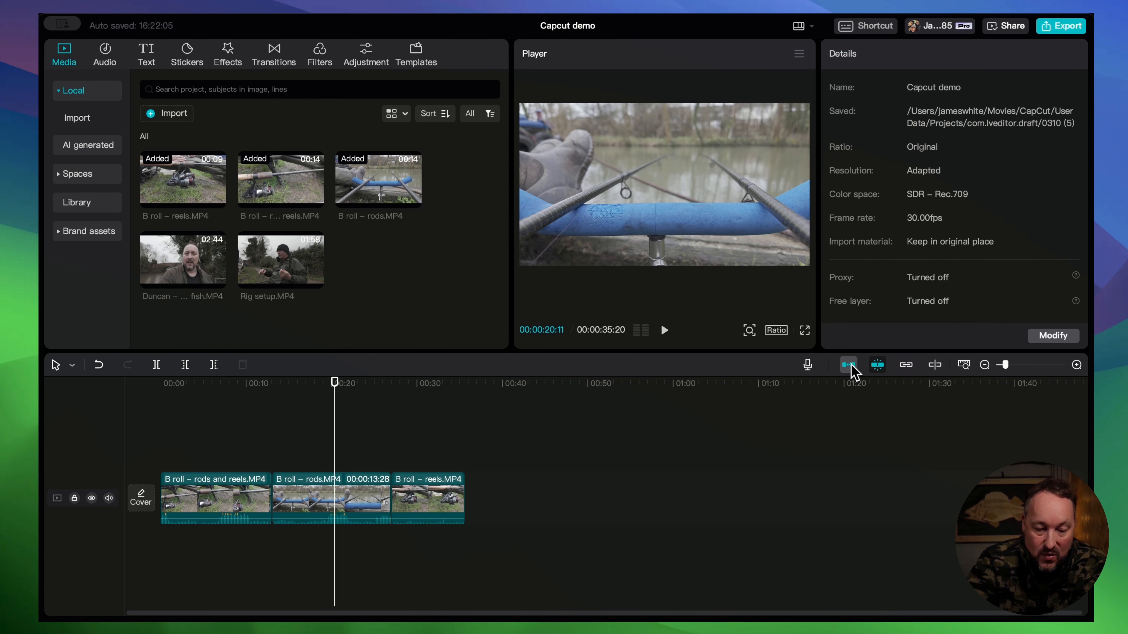
- Turn off the main track magnet and move the reels clip to about 00:54 and the rods clip to about 00:38
left_click(849, 367)
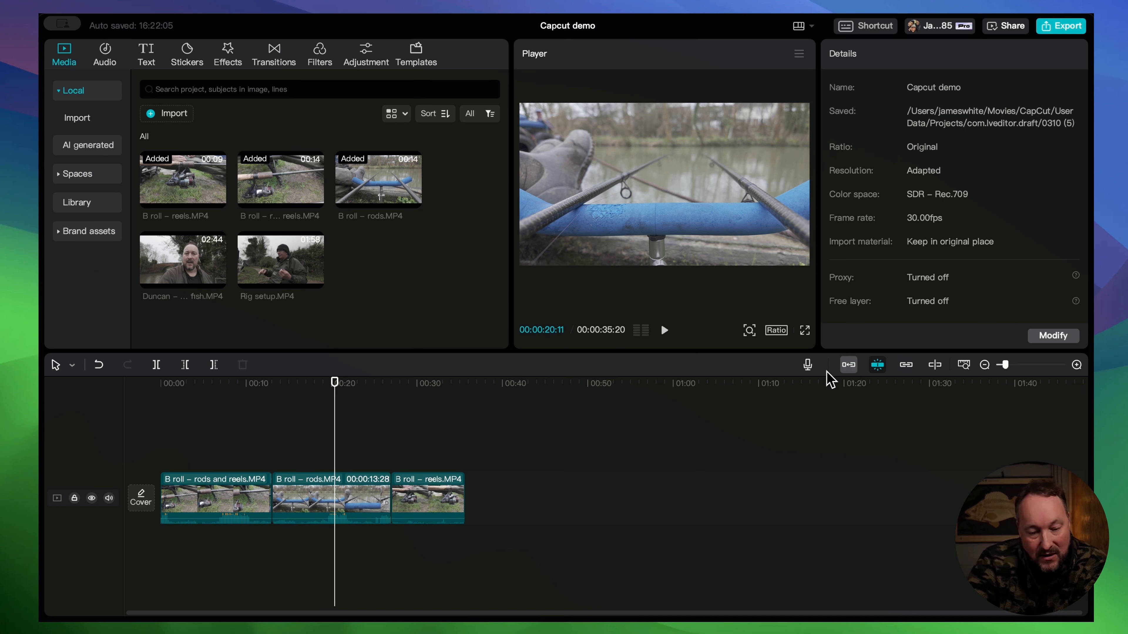
left_click_drag(463, 504, 692, 502)
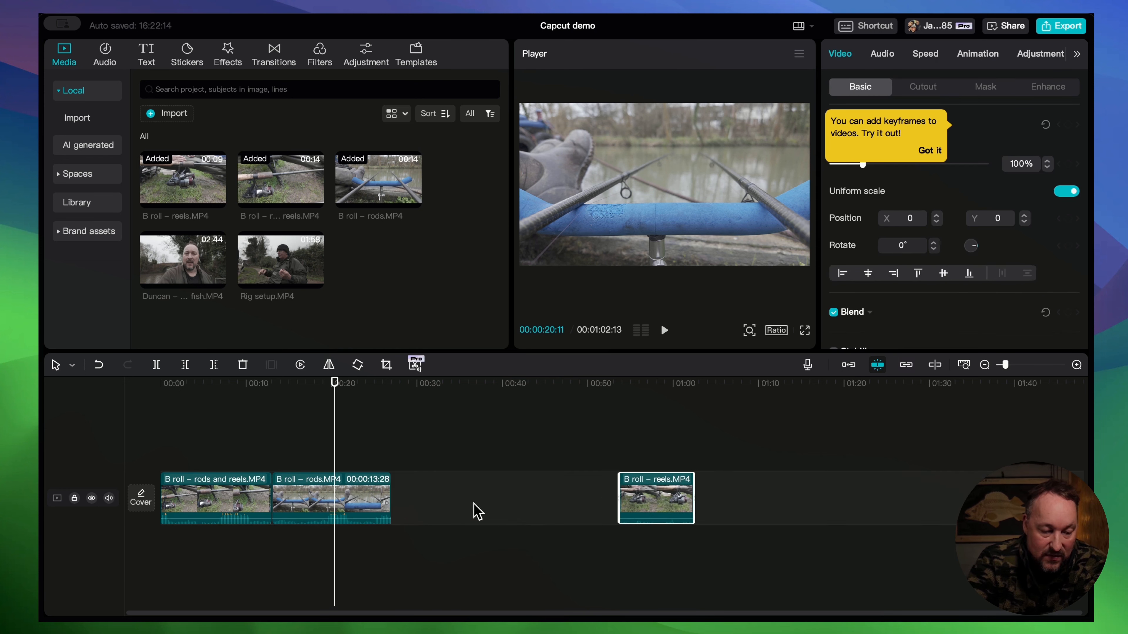
left_click_drag(349, 495, 564, 497)
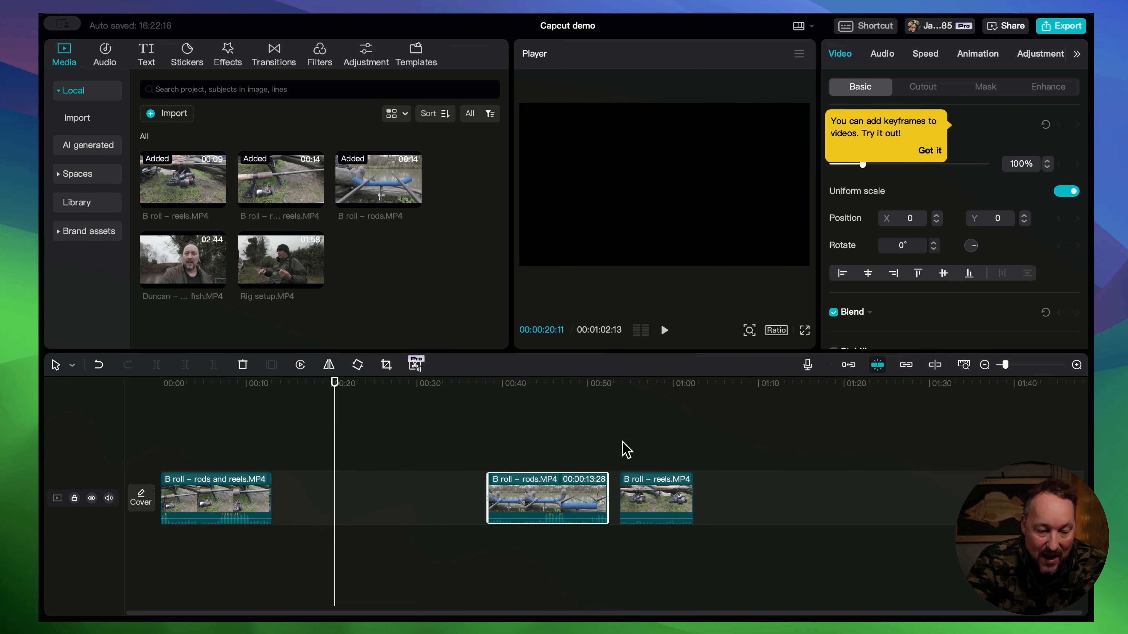
- Place the reels clip between the other two clips and turn on the main track magnet to close the gaps
left_click_drag(646, 486, 306, 485)
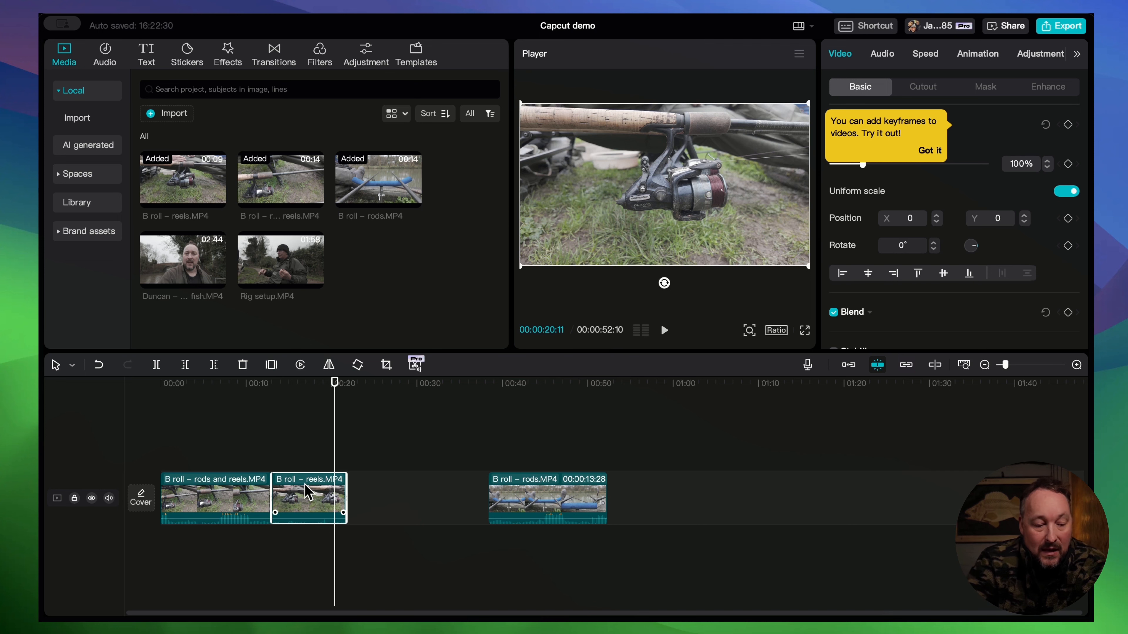
left_click_drag(305, 484, 439, 496)
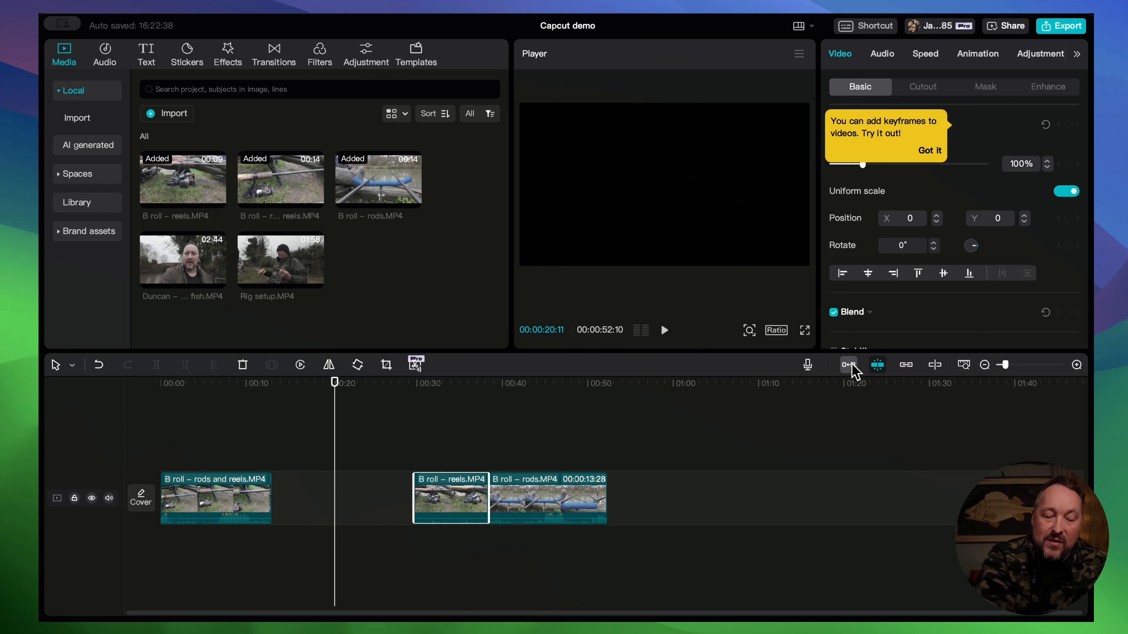
mouse_move(473, 484)
left_mouse_down()
mouse_move(395, 496)
mouse_move(463, 488)
left_mouse_up()
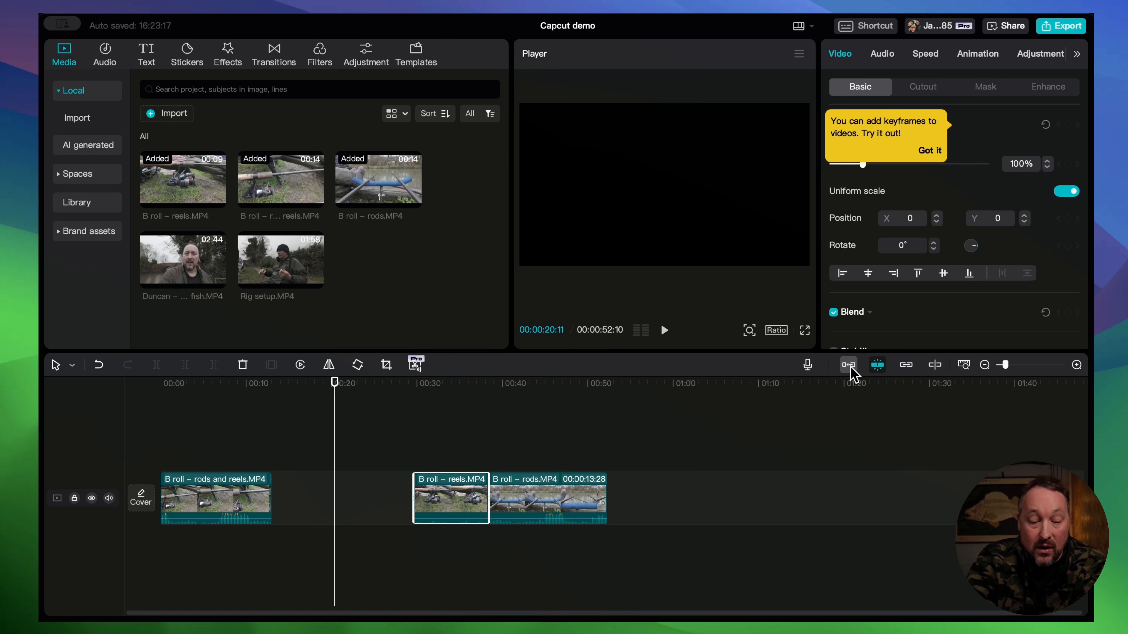
left_click(848, 365)
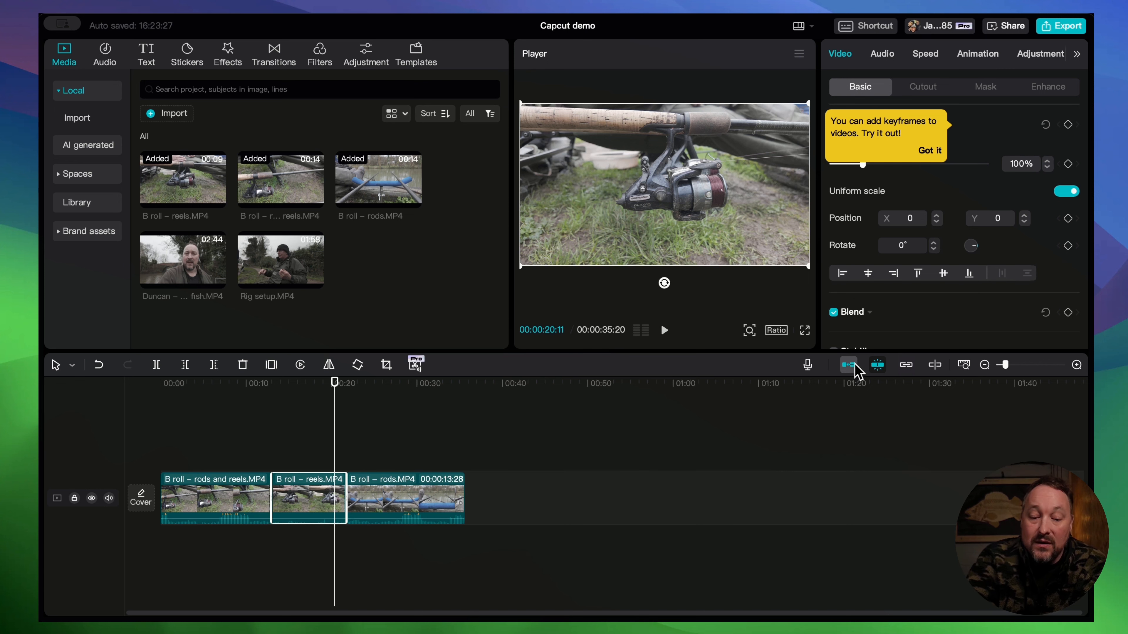
- Move the playhead to 00:00:27:26 within the rods clip and enlarge the timeline scale around it
mouse_move(1006, 365)
left_mouse_down()
mouse_move(1043, 365)
mouse_move(1006, 365)
left_mouse_up()
left_click(391, 394)
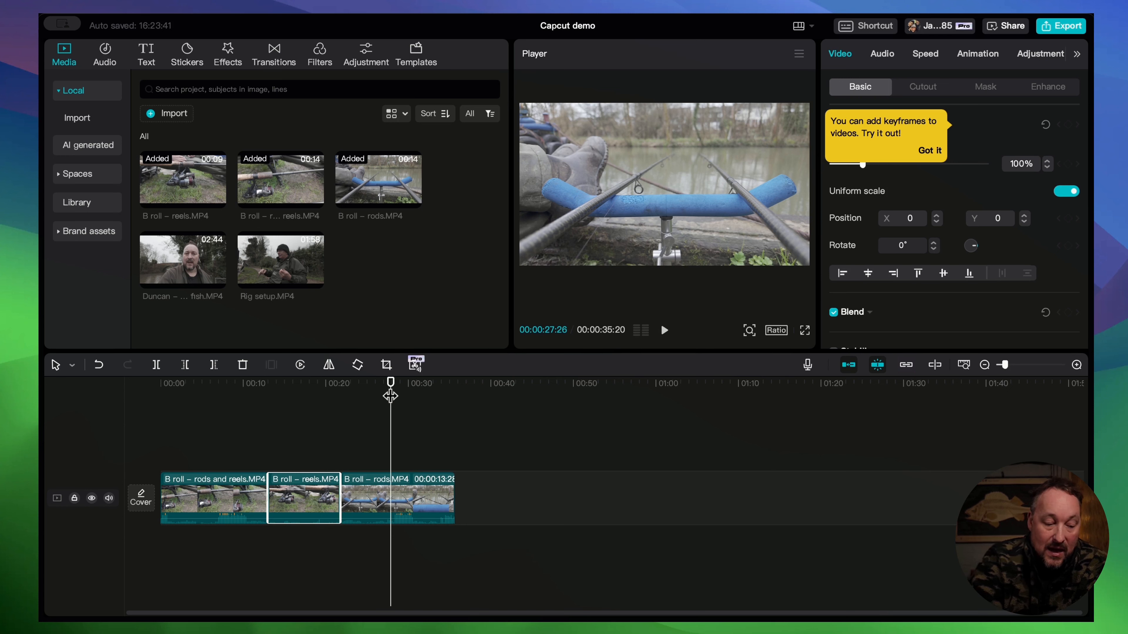
left_click(1076, 365)
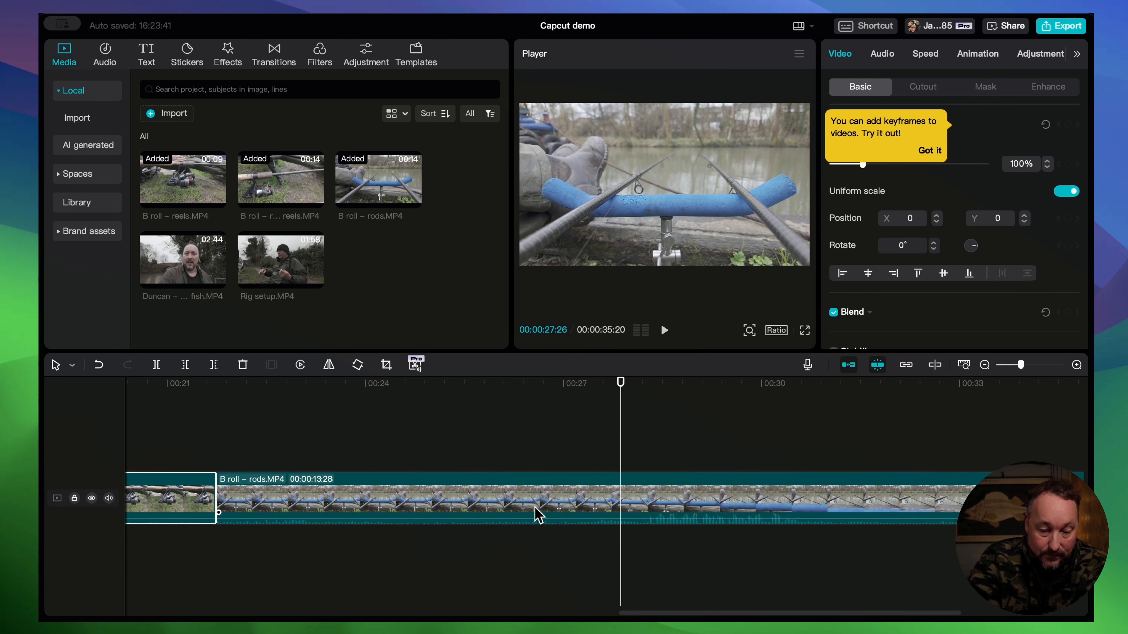
- Preview the opening of the rods and reels clip and trim its start to leave a duration of 00:00:10:16
left_click_drag(658, 614, 158, 547)
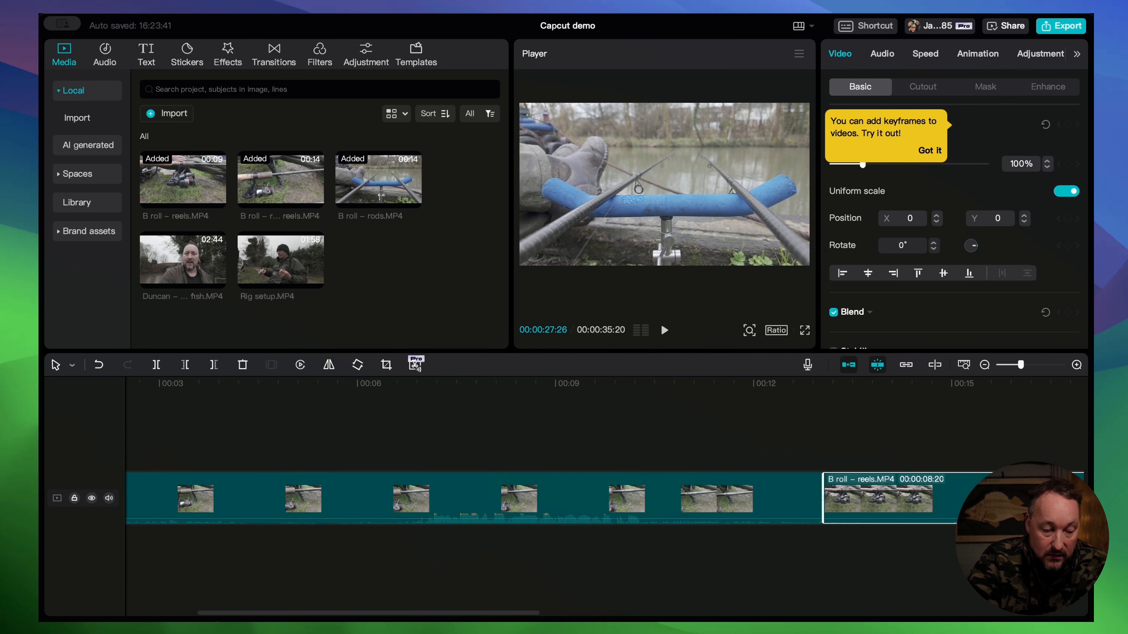
left_click(169, 392)
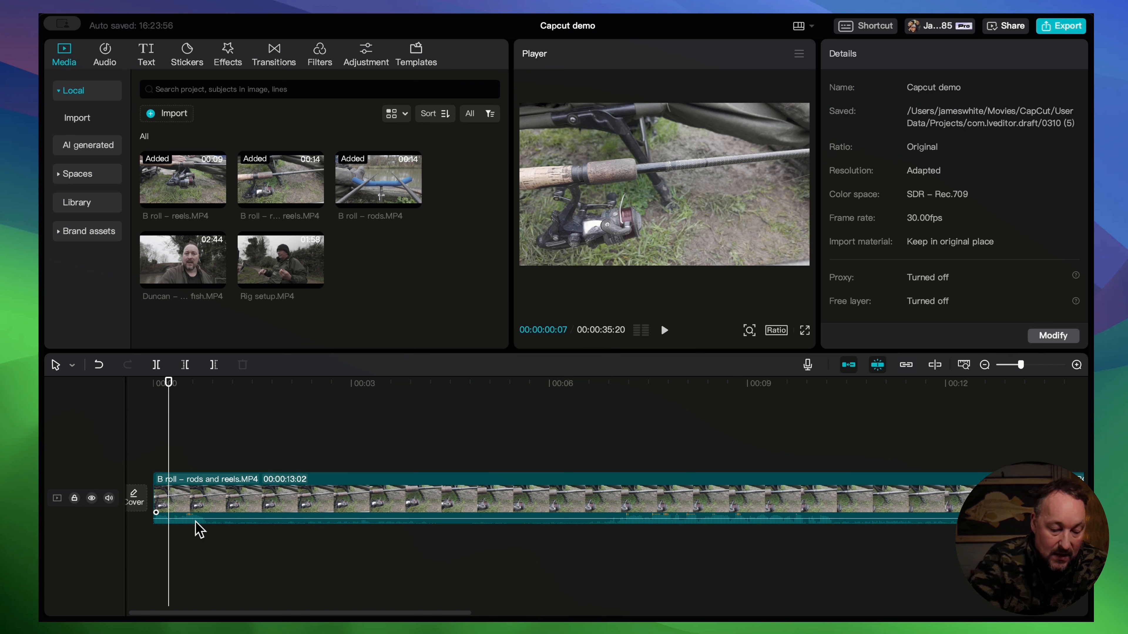
key("space")
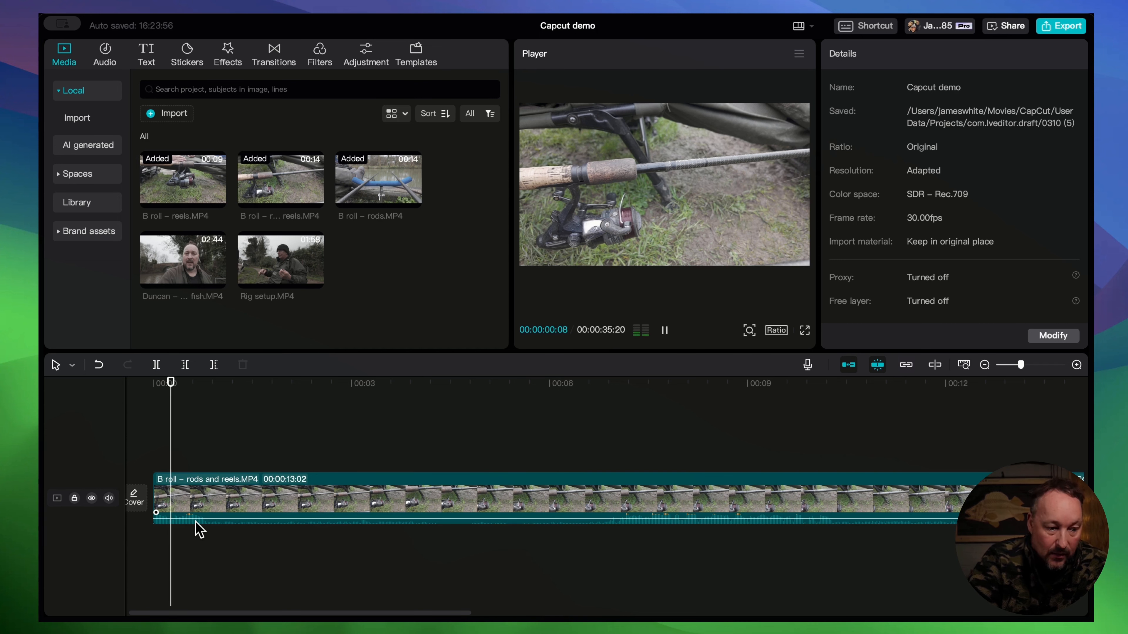
key("space")
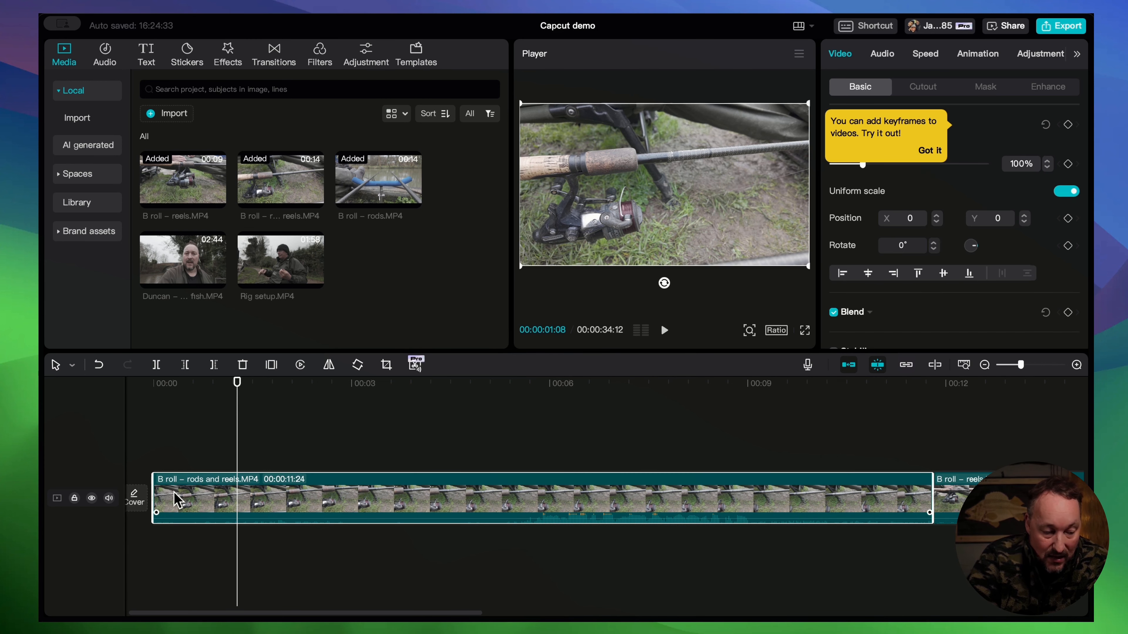
left_click_drag(157, 493, 236, 500)
- Play back the trimmed rods and reels clip from its start to about 00:00:02:19
left_click(159, 383)
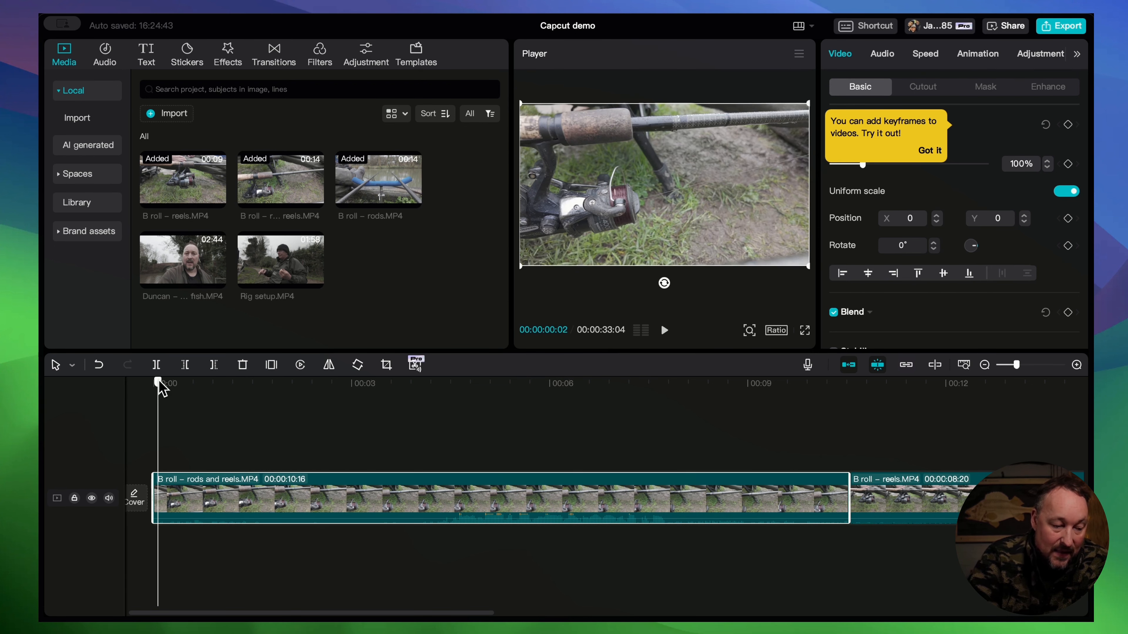
key("space")
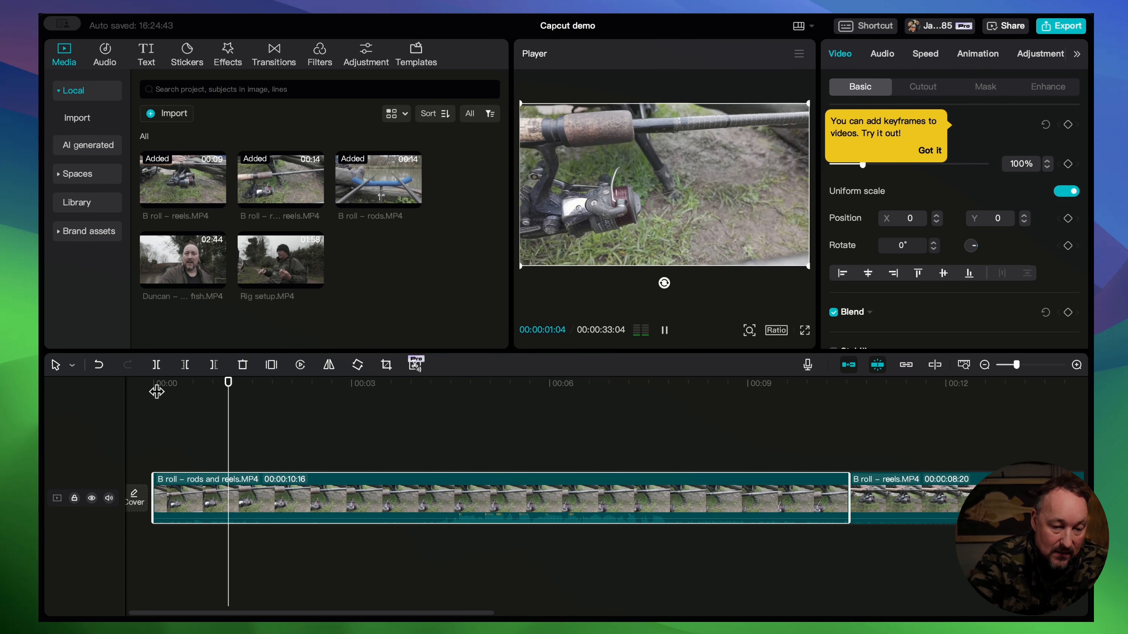
key("space")
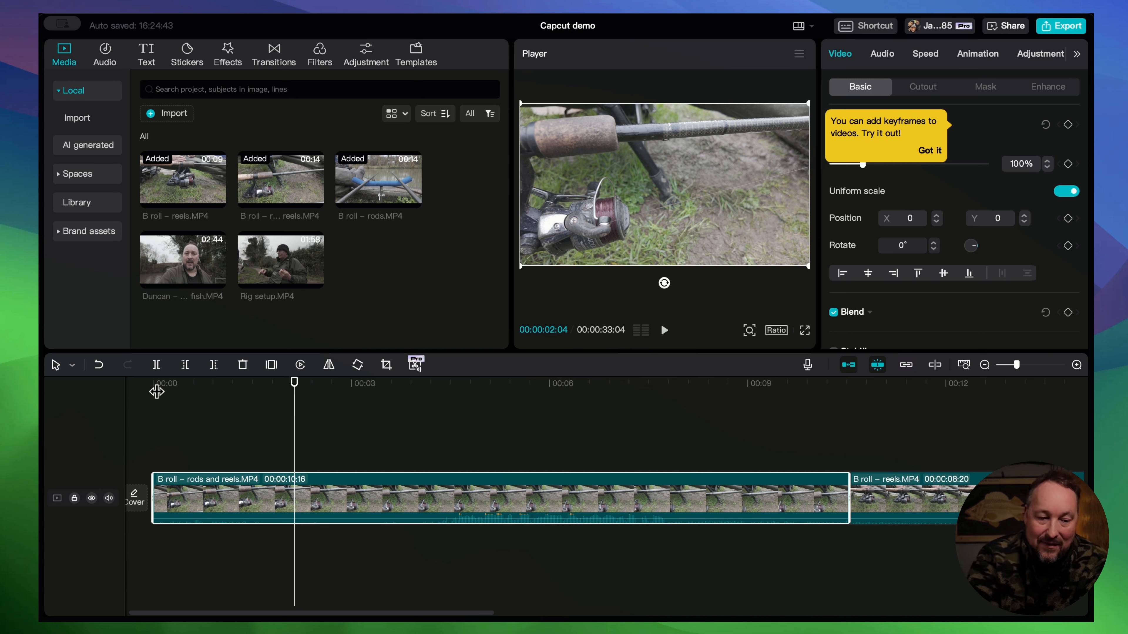
key("space")
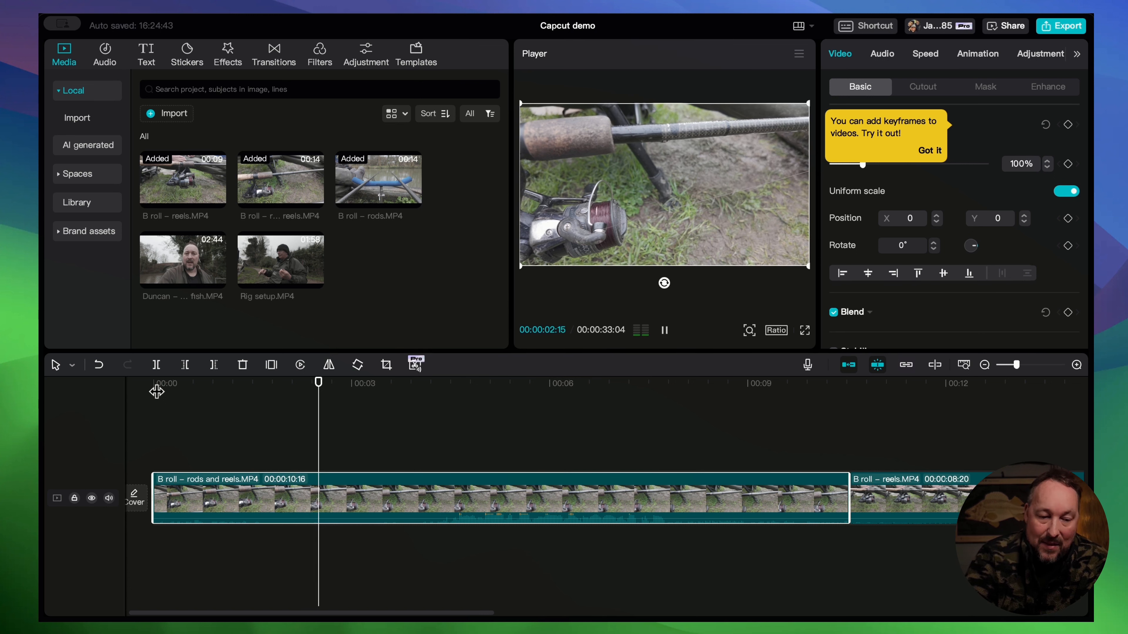
key("space")
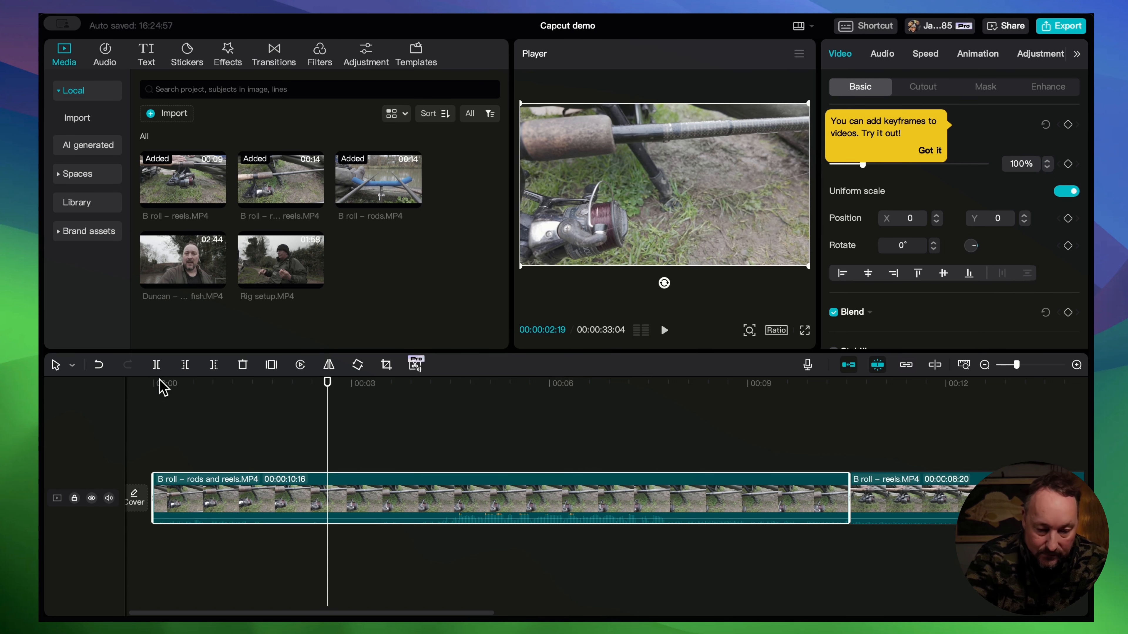
- Fit the sequence to the timeline, zoom in for detail, and fit the whole sequence again
left_click(964, 365)
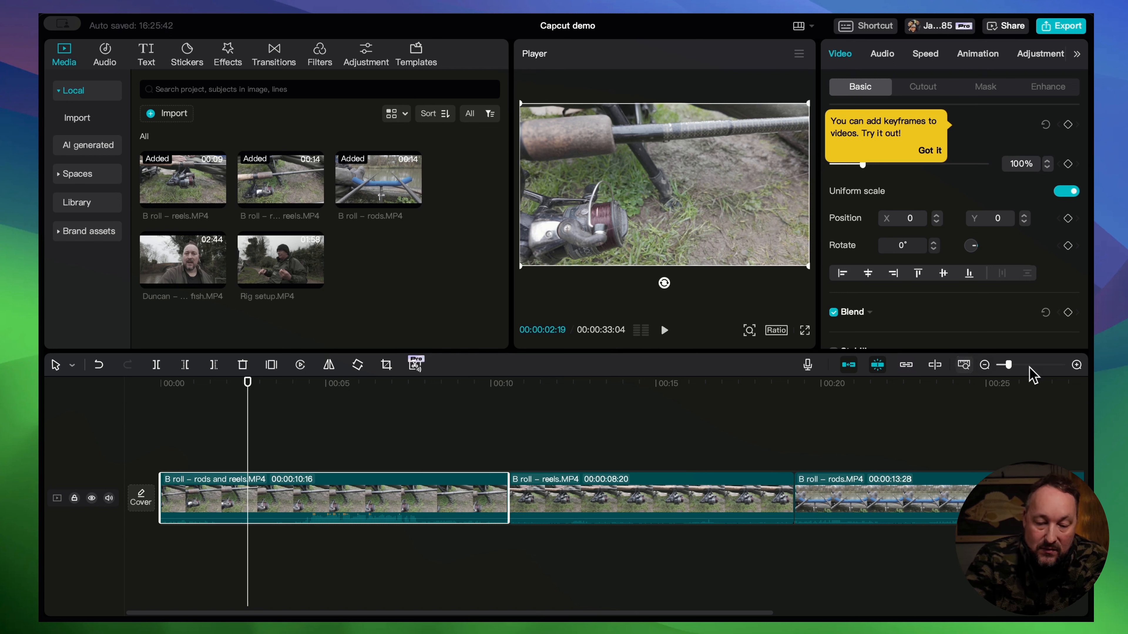
left_click(1079, 366)
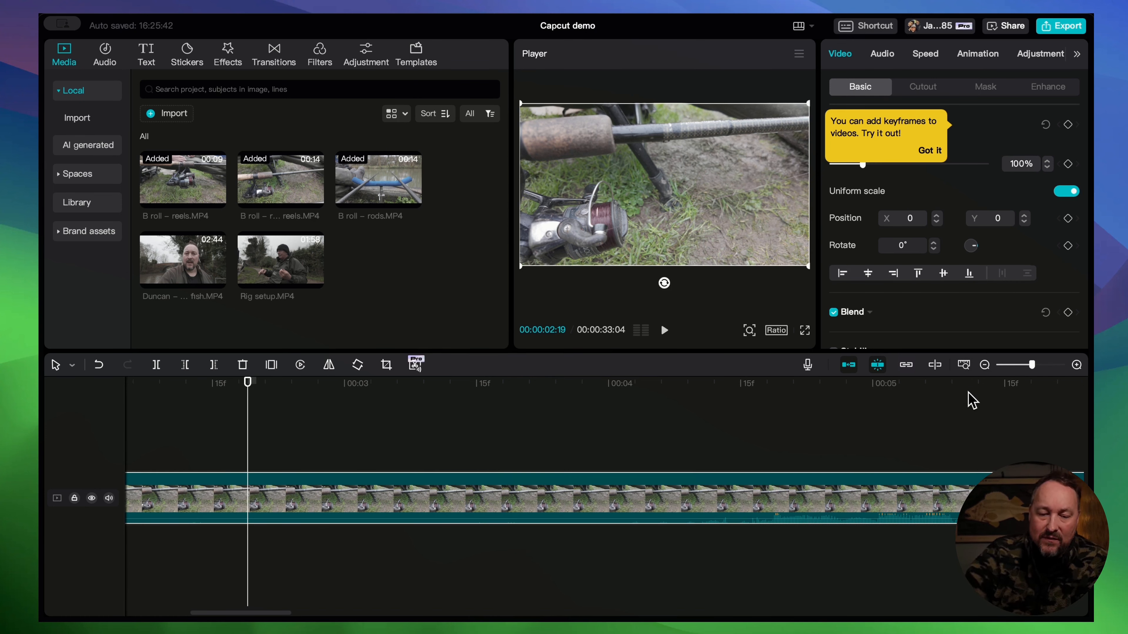
left_click(964, 366)
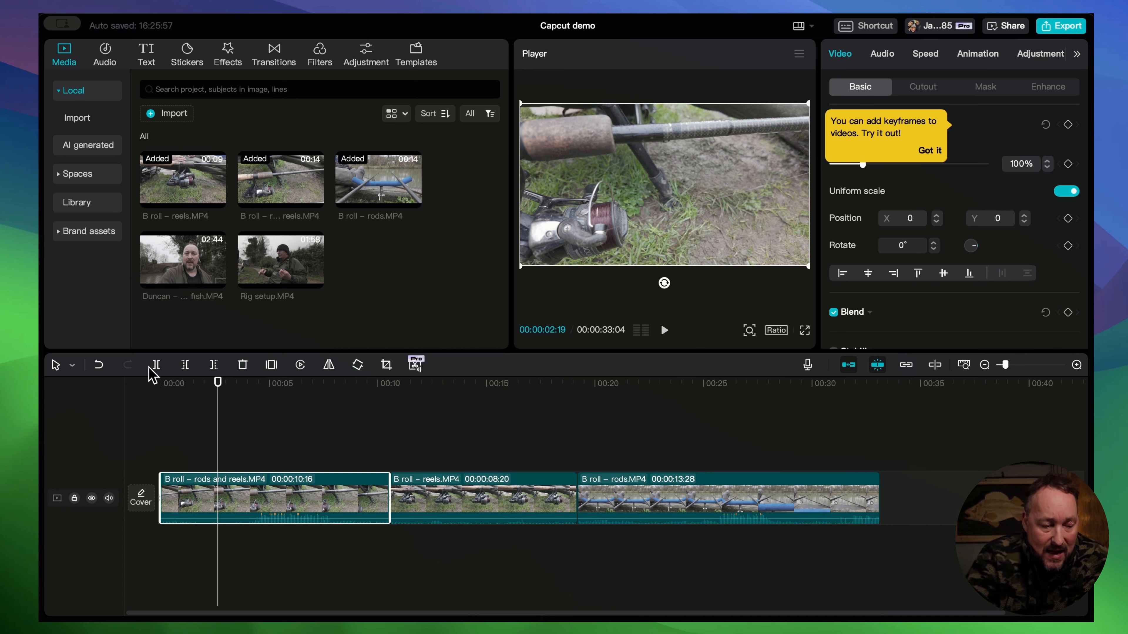
- Split the rods and reels clip at 00:00:04:11
left_click(62, 365)
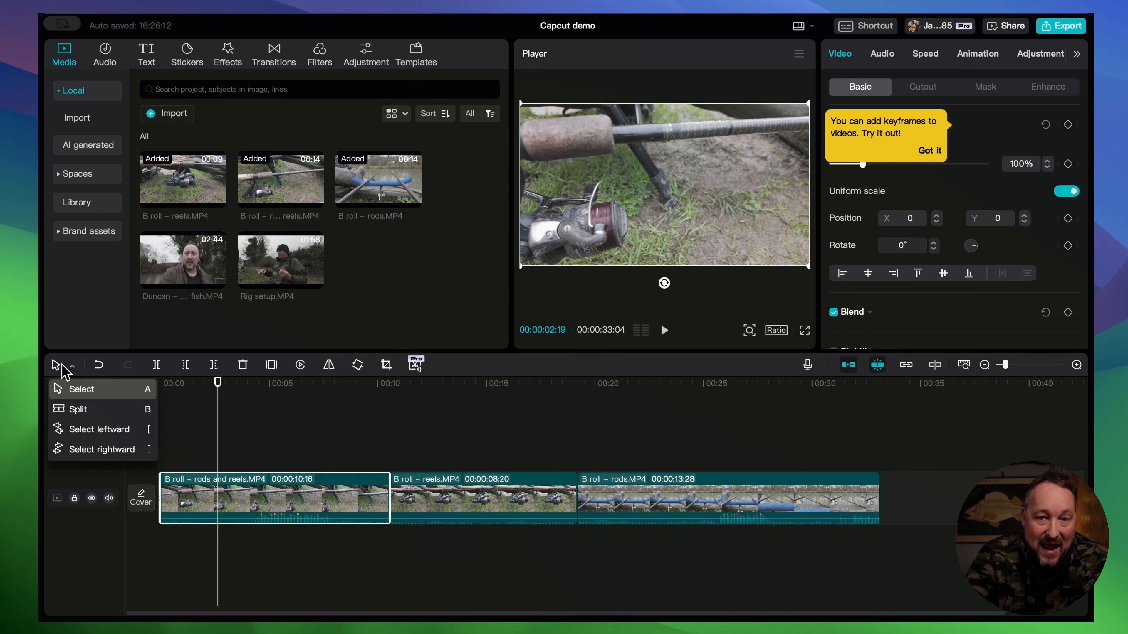
left_click(255, 394)
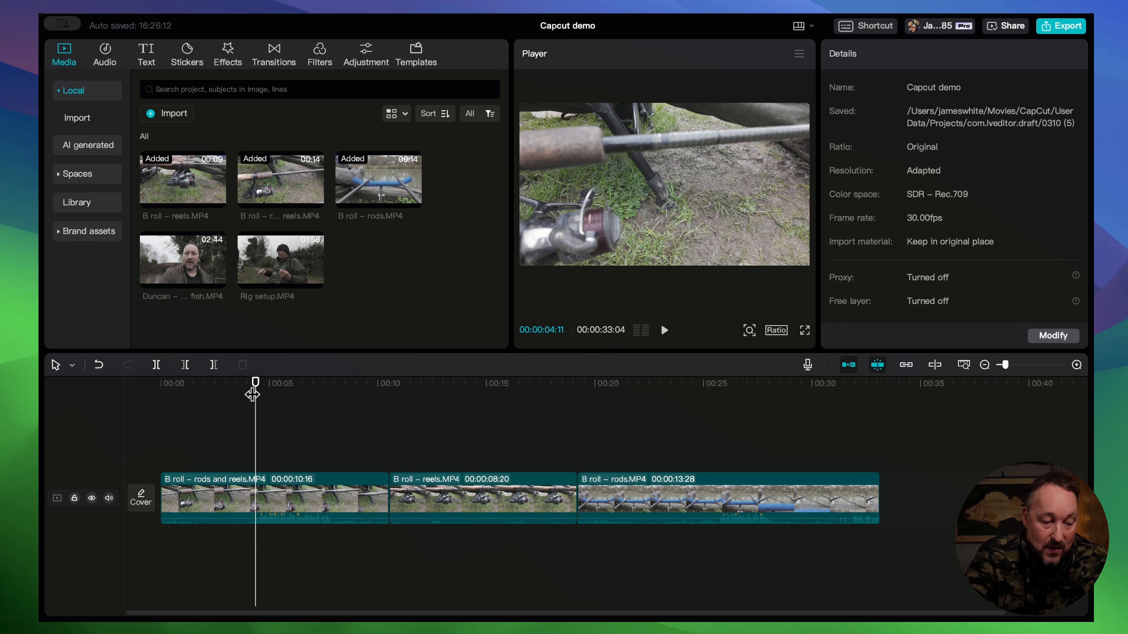
left_click(156, 365)
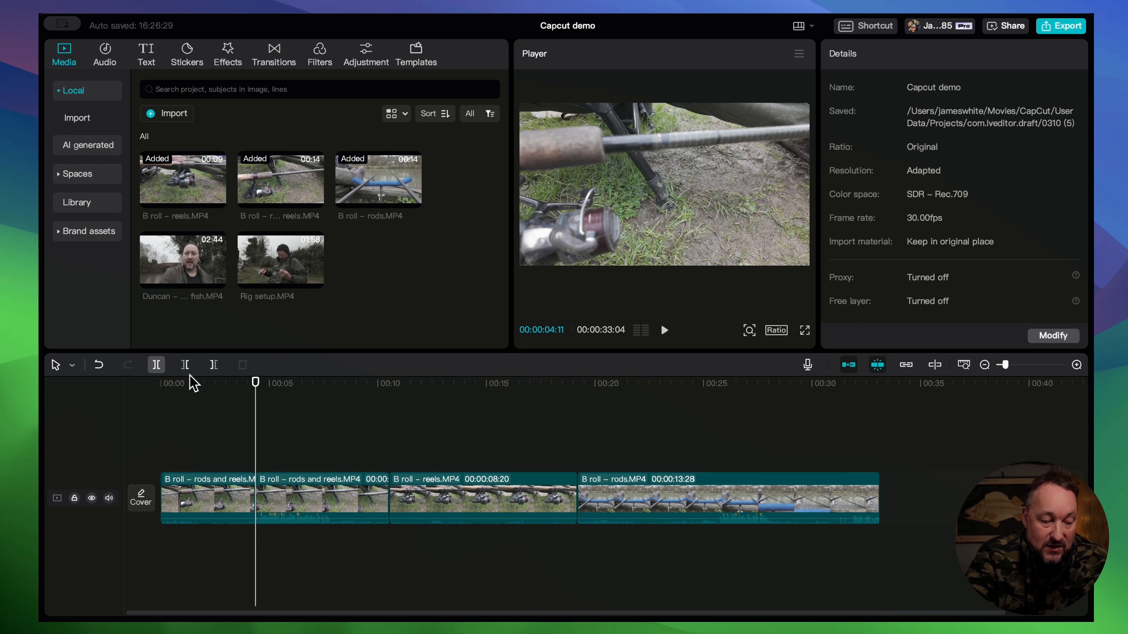
- Split the second rods and reels piece at 00:00:08:13 and delete the section between the two cuts
left_click(344, 385)
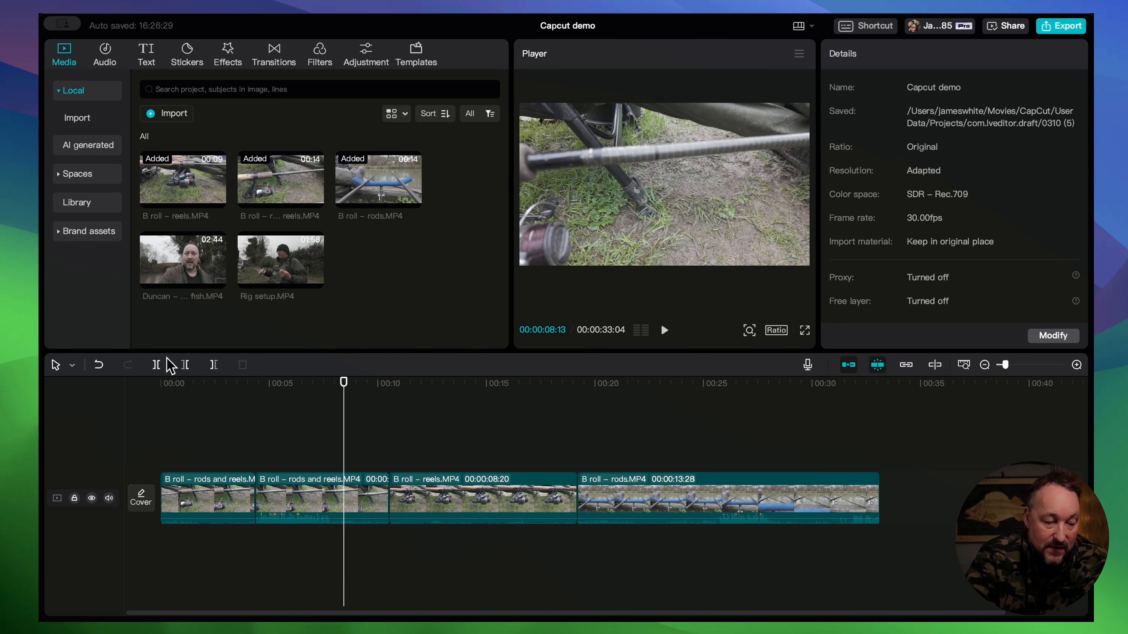
left_click(157, 365)
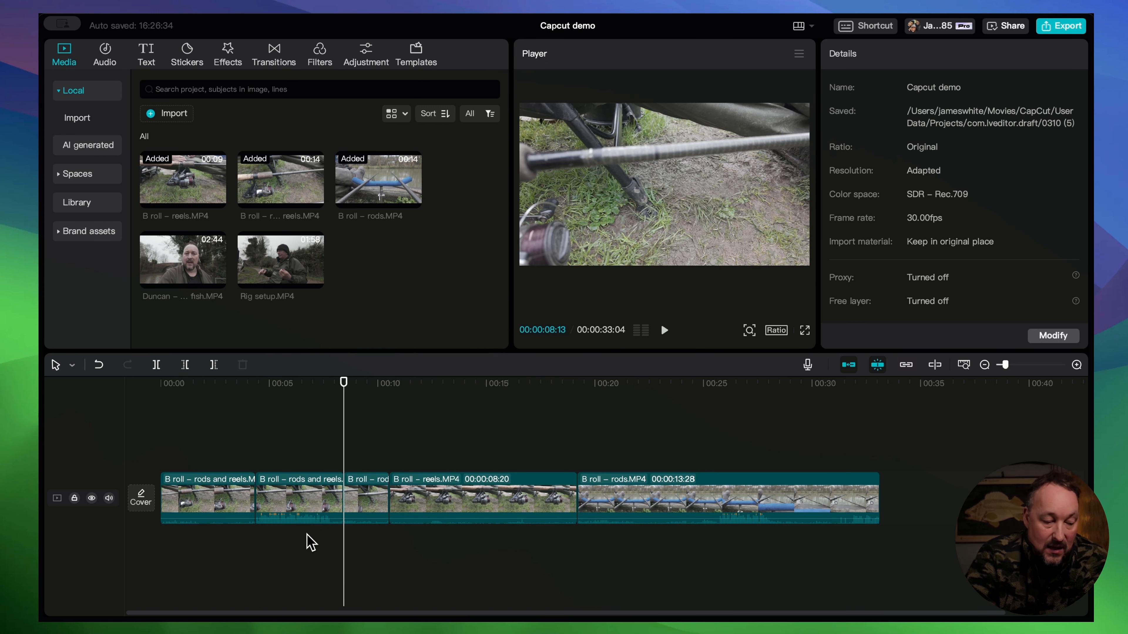
left_click(466, 457)
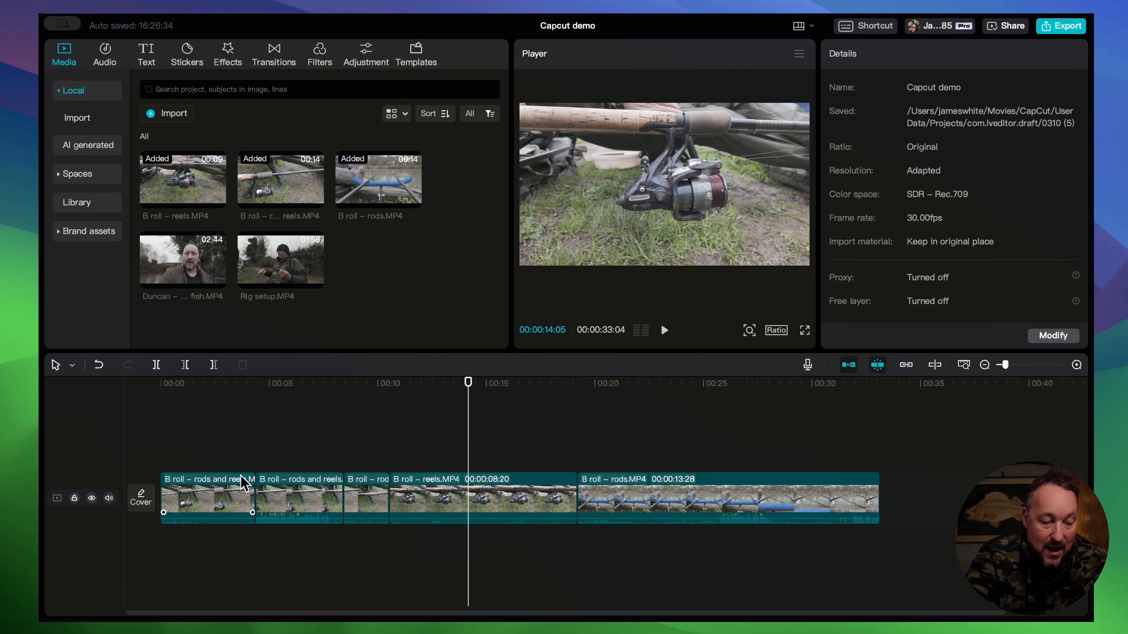
left_click(290, 506)
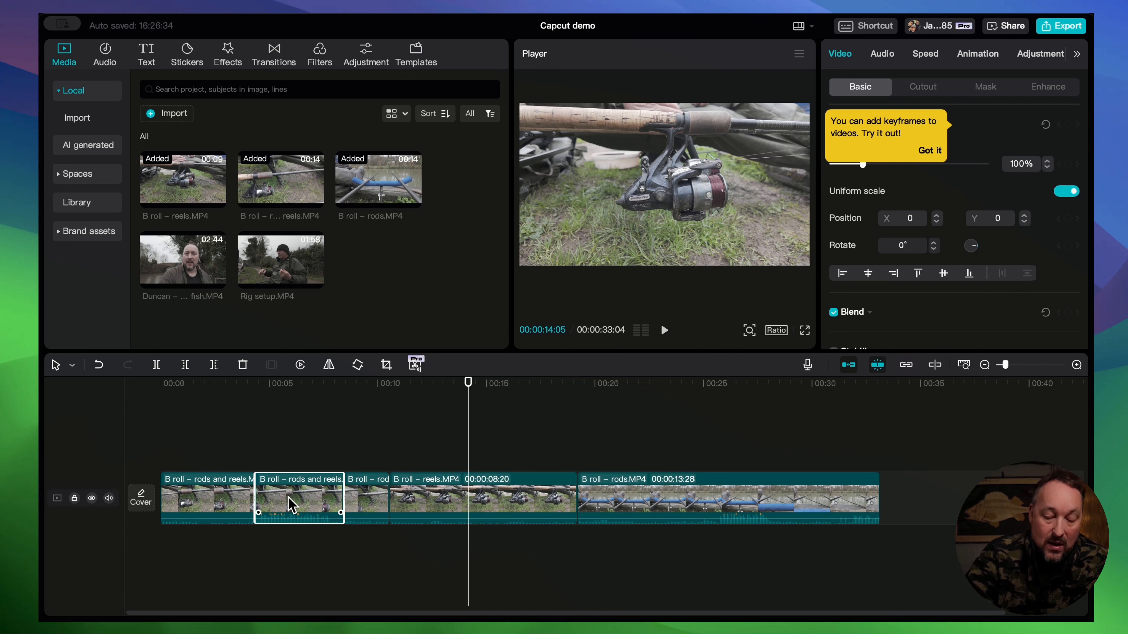
key("Delete")
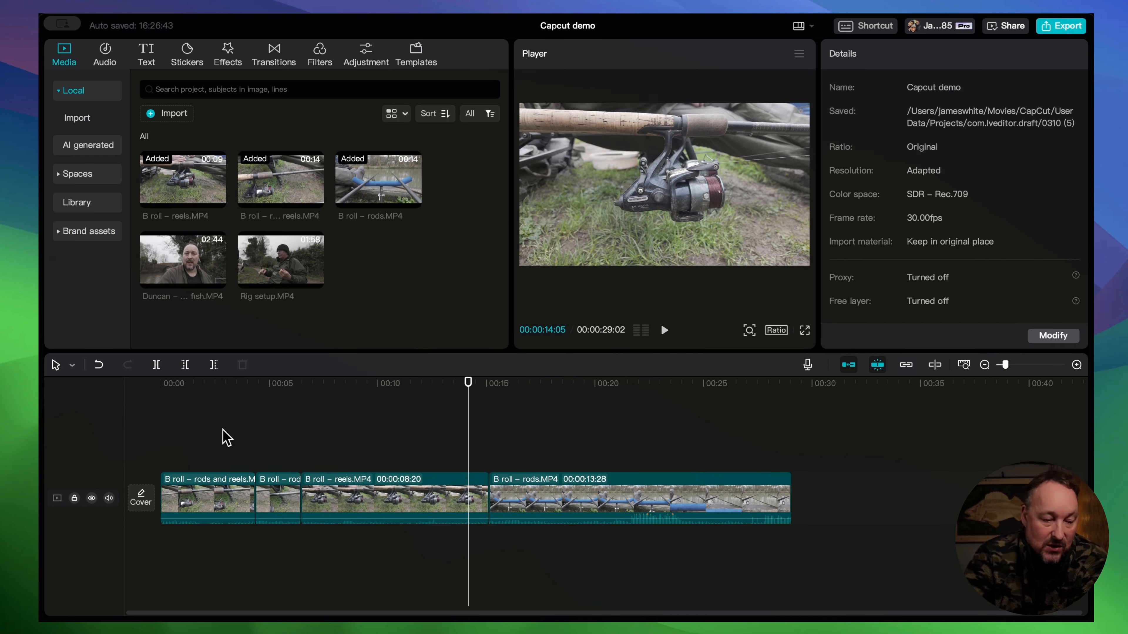
- Play back the joined cuts from 00:00:03:00 to about 00:00:07:01
left_click(225, 384)
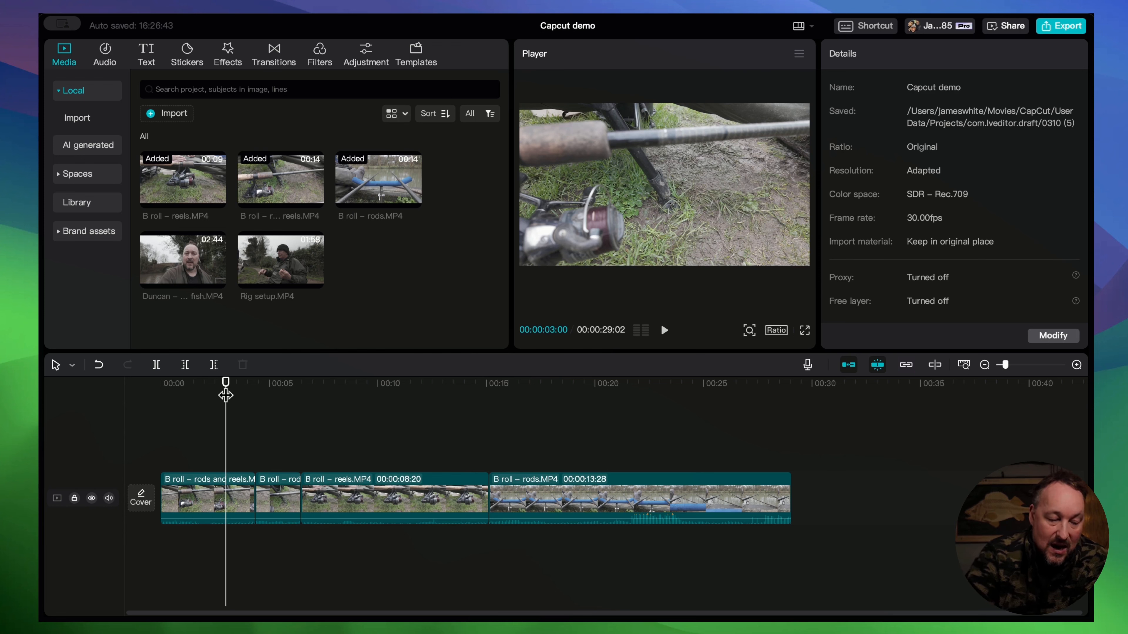
key("space")
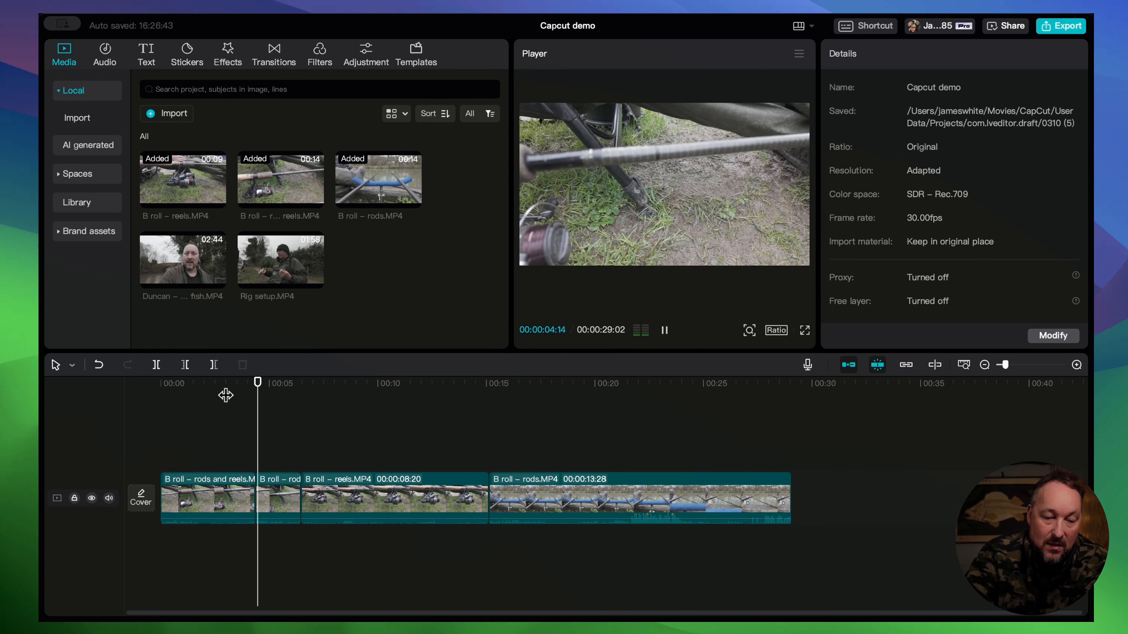
key("space")
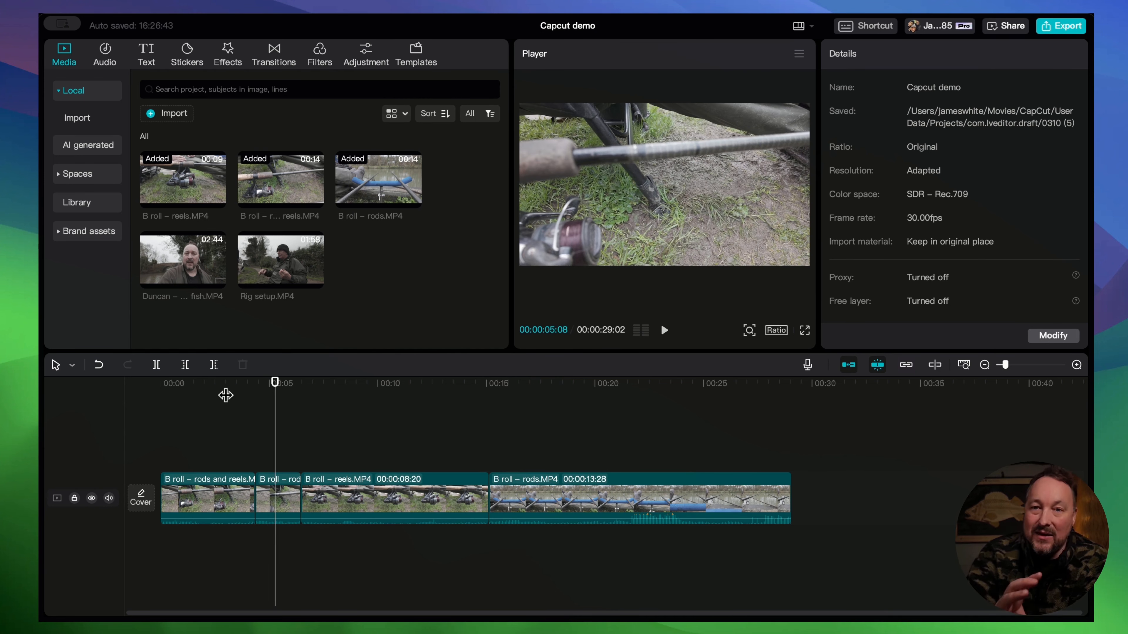
key("space")
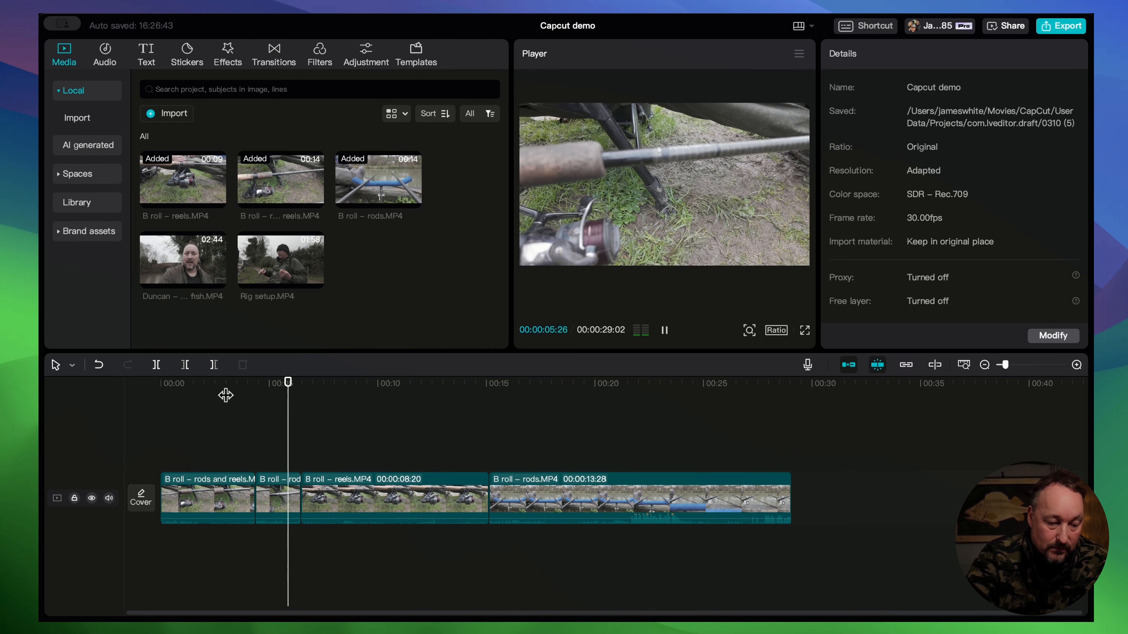
key("space")
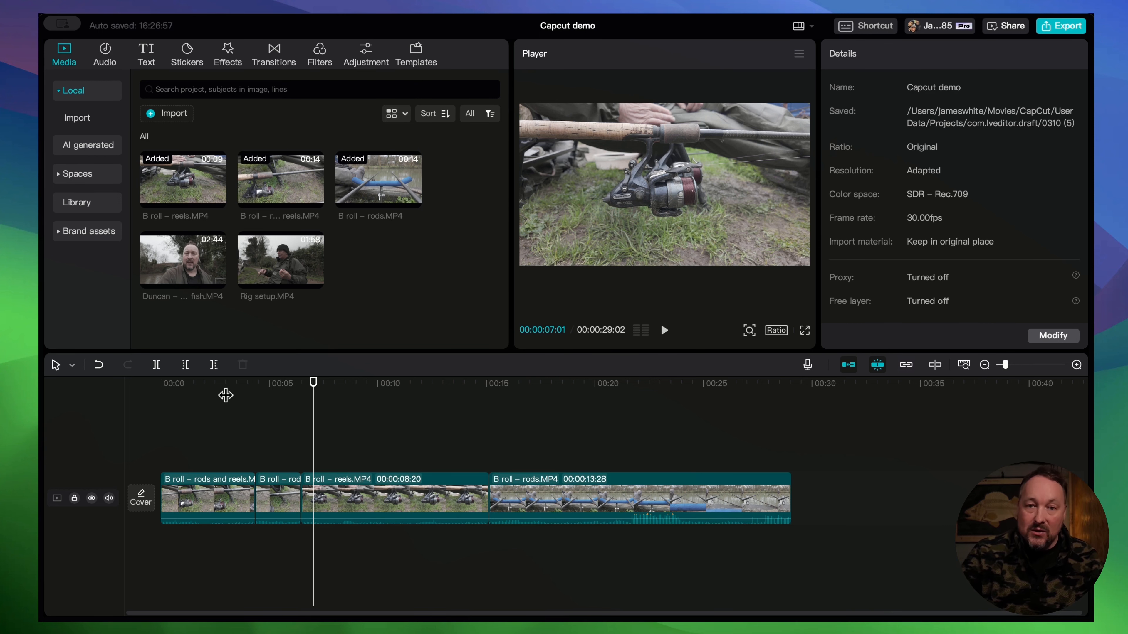
- Undo the deletion of the middle section and the split at 00:00:08:13, and place the playhead at 00:00:02:19
key("super+z")
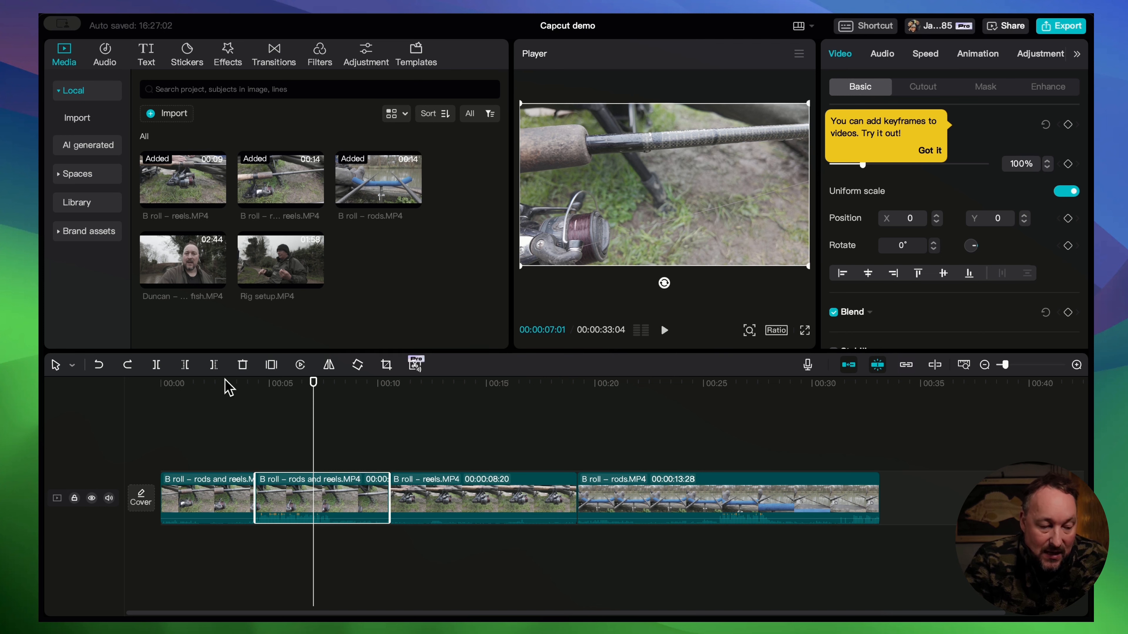
left_click(225, 383)
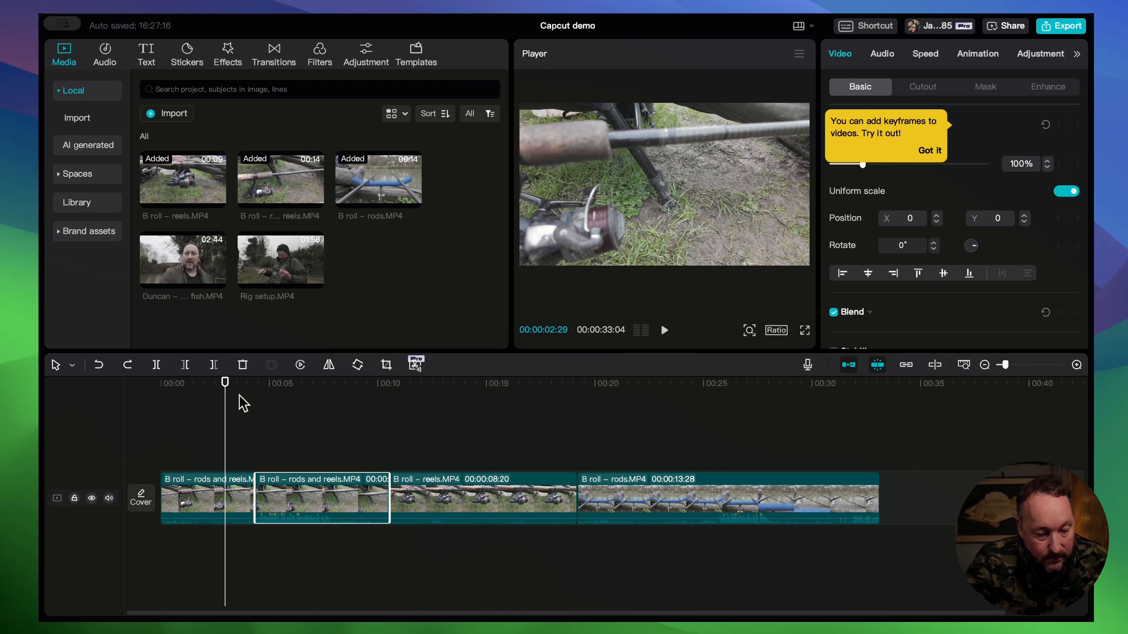
left_click(443, 413)
left_click(218, 390)
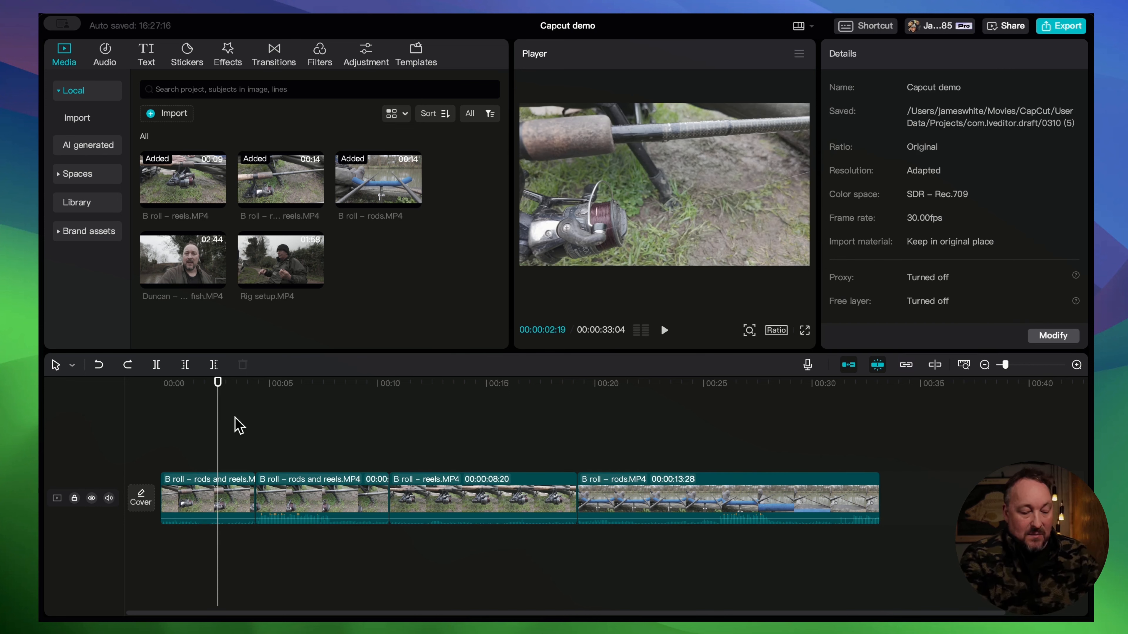
- Cut the first rods and reels piece with the Split tool at about 1.5 and 2.4 seconds
key("b")
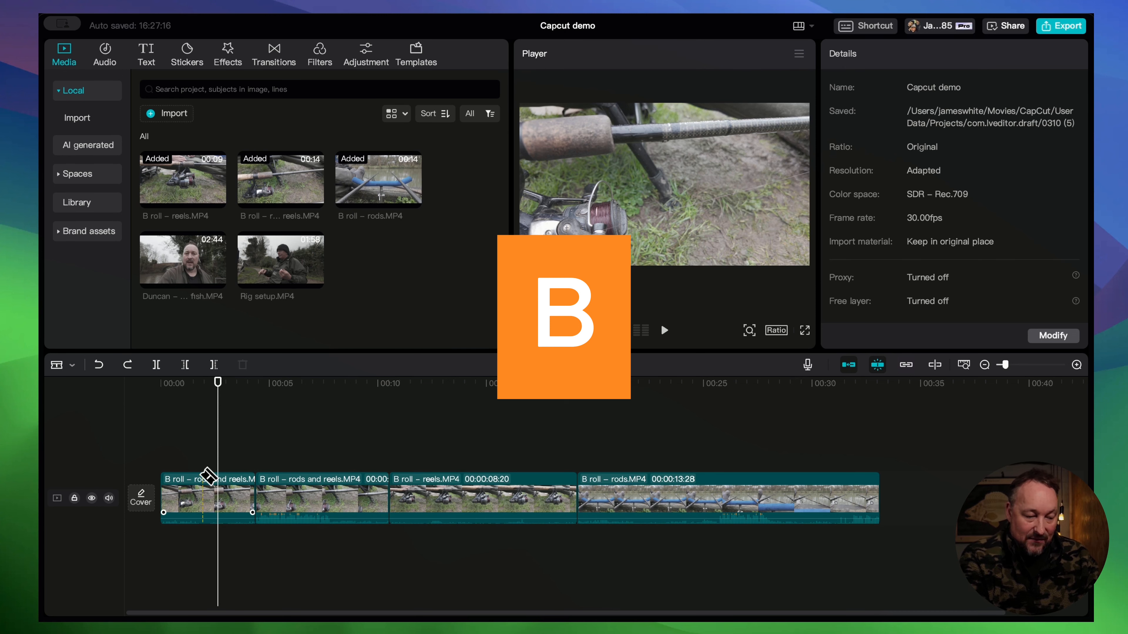
left_click(193, 489)
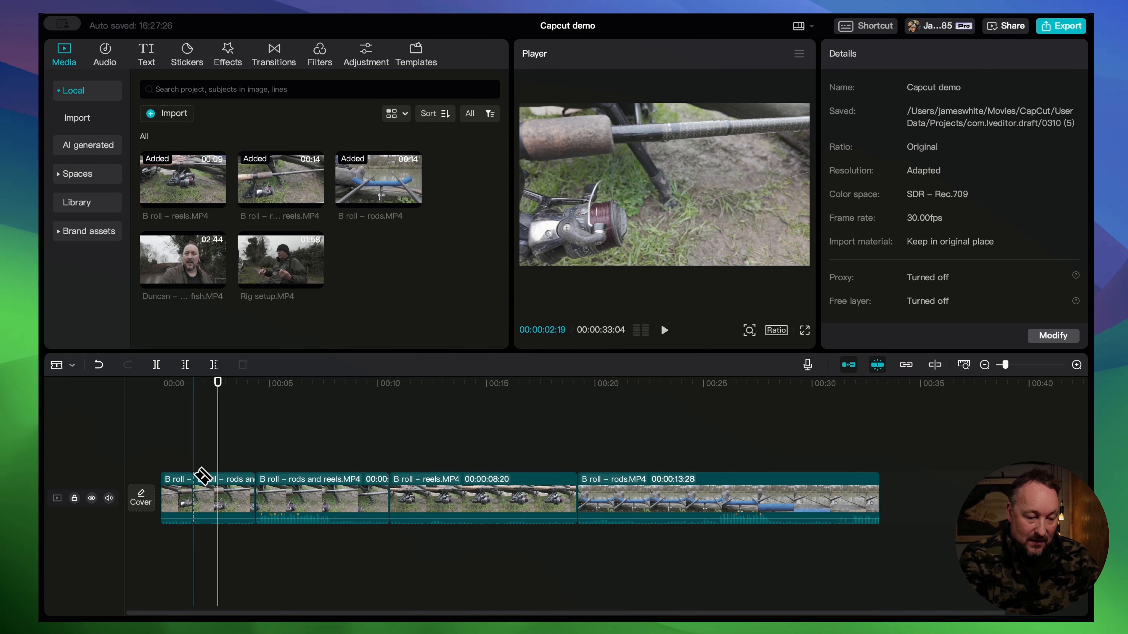
left_click(214, 488)
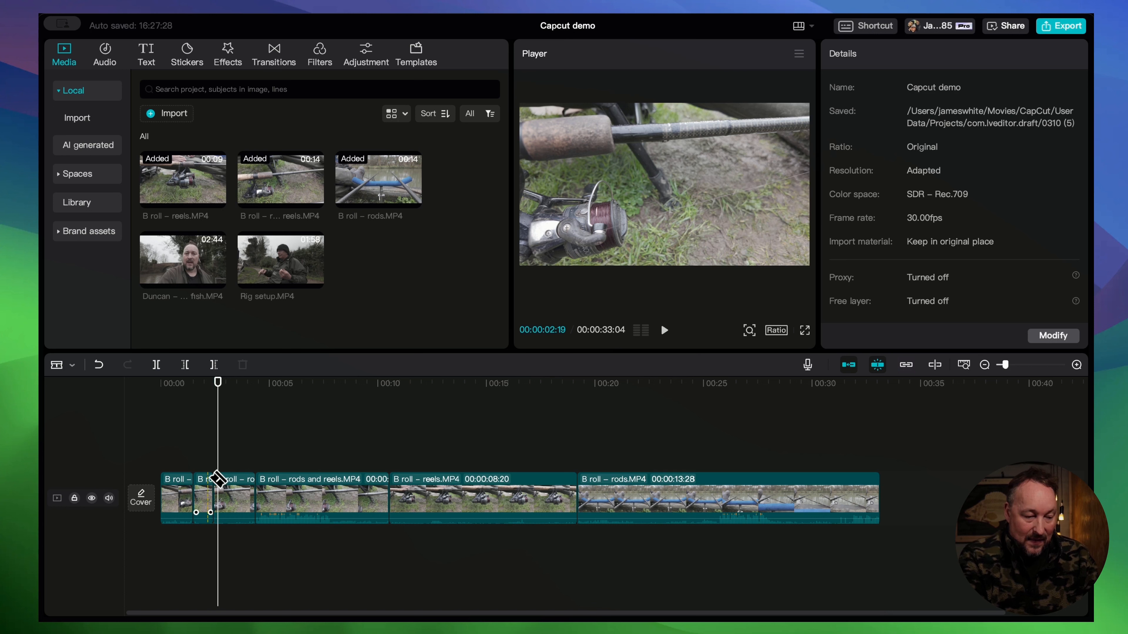
- Return to the Select tool and delete the short piece between the two new cuts
key("a")
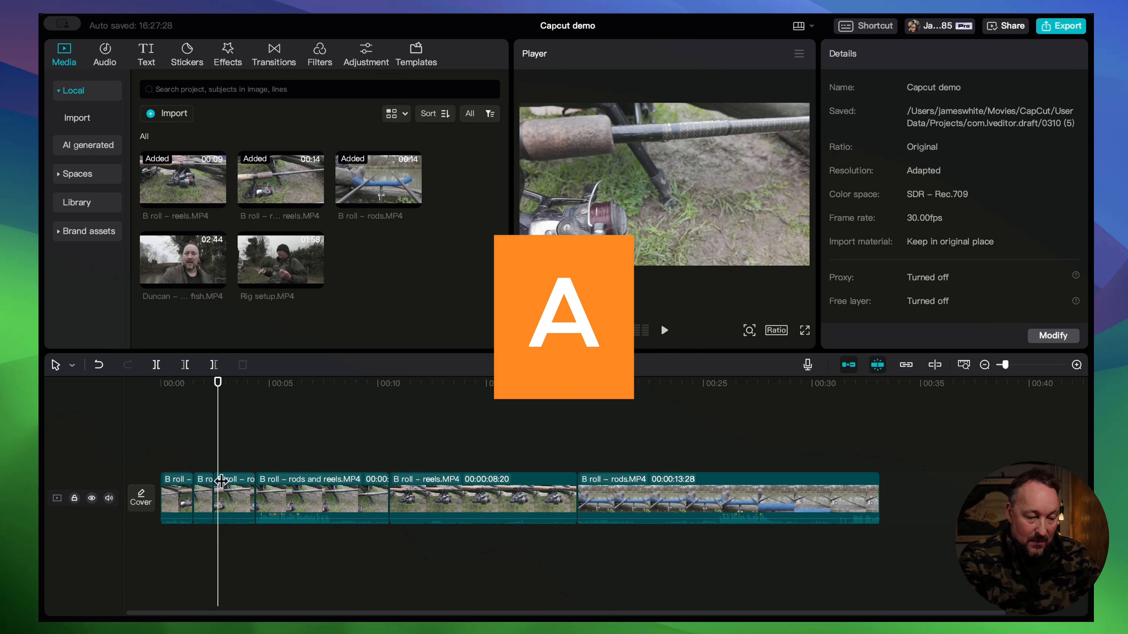
left_click(207, 494)
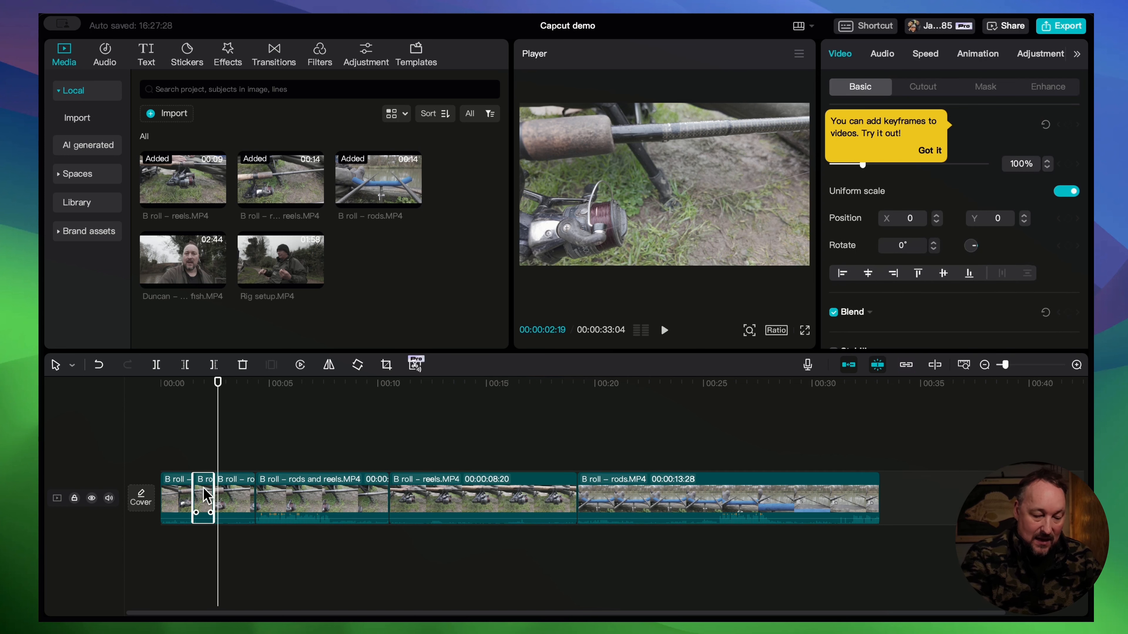
key("Delete")
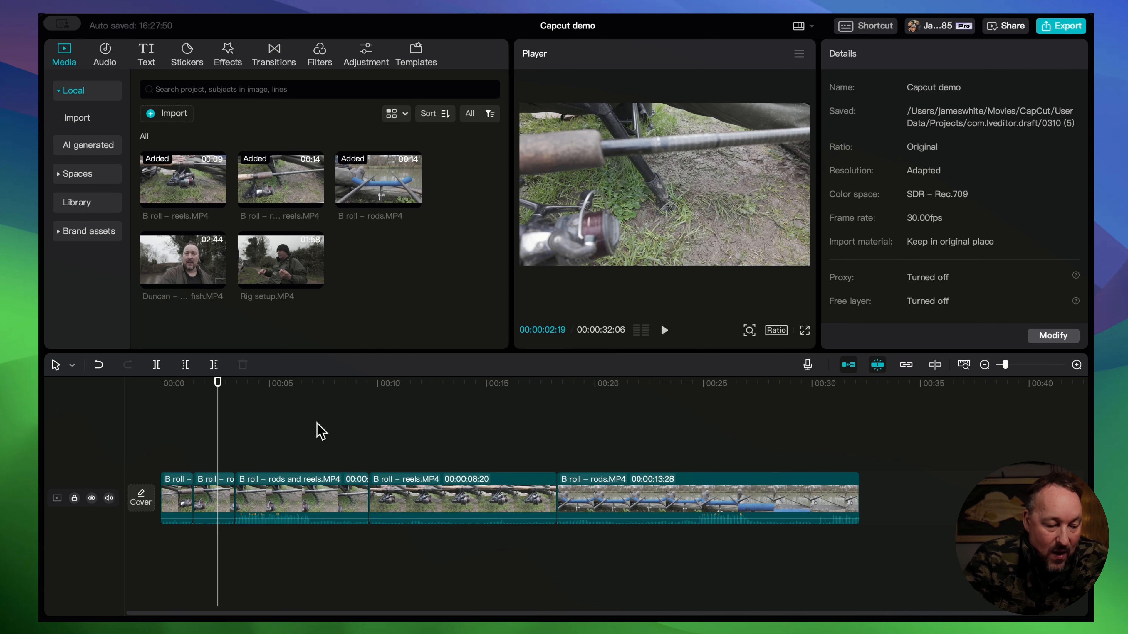
- Trim away the third rods and reels piece after 00:00:06:26, and undo the trim
left_click(272, 494)
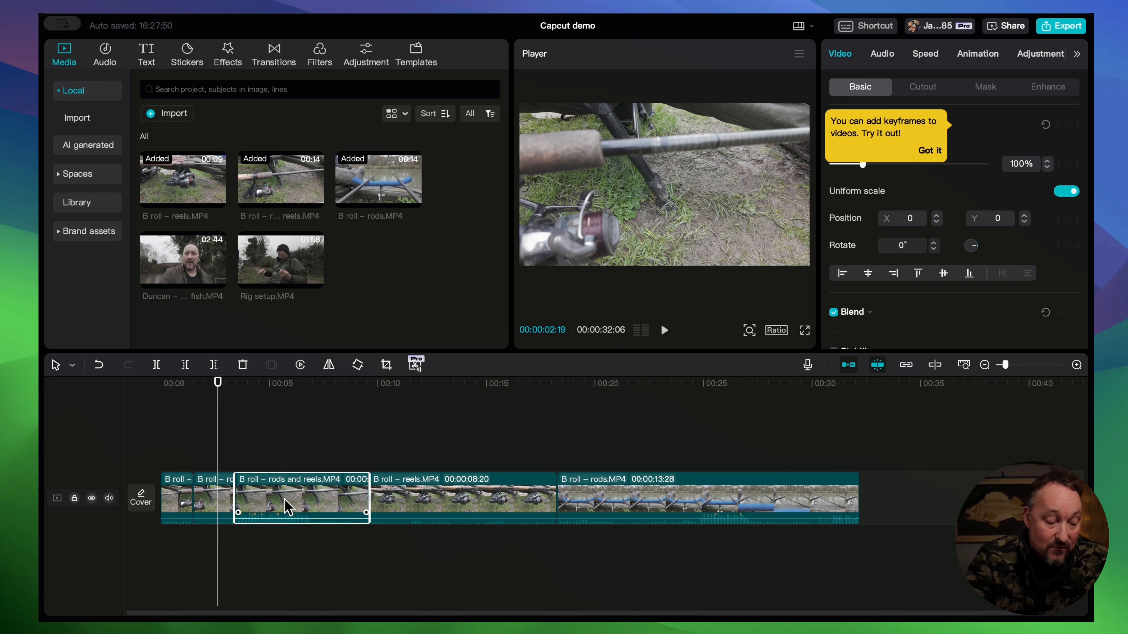
left_click(320, 383)
left_click_drag(321, 381, 310, 387)
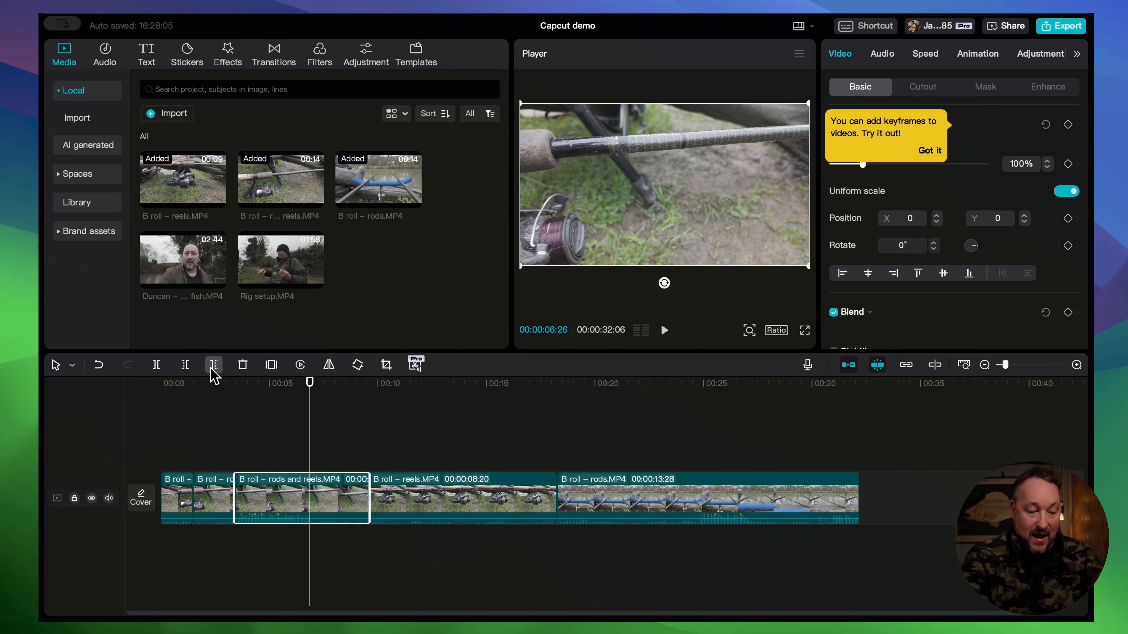
key("w")
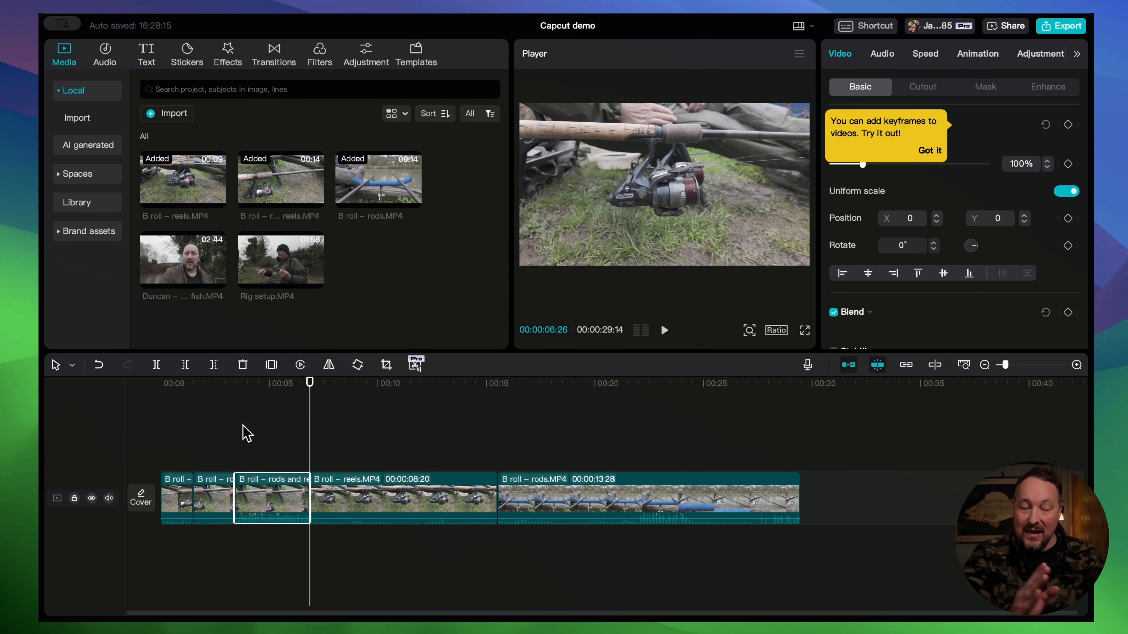
key("super+z")
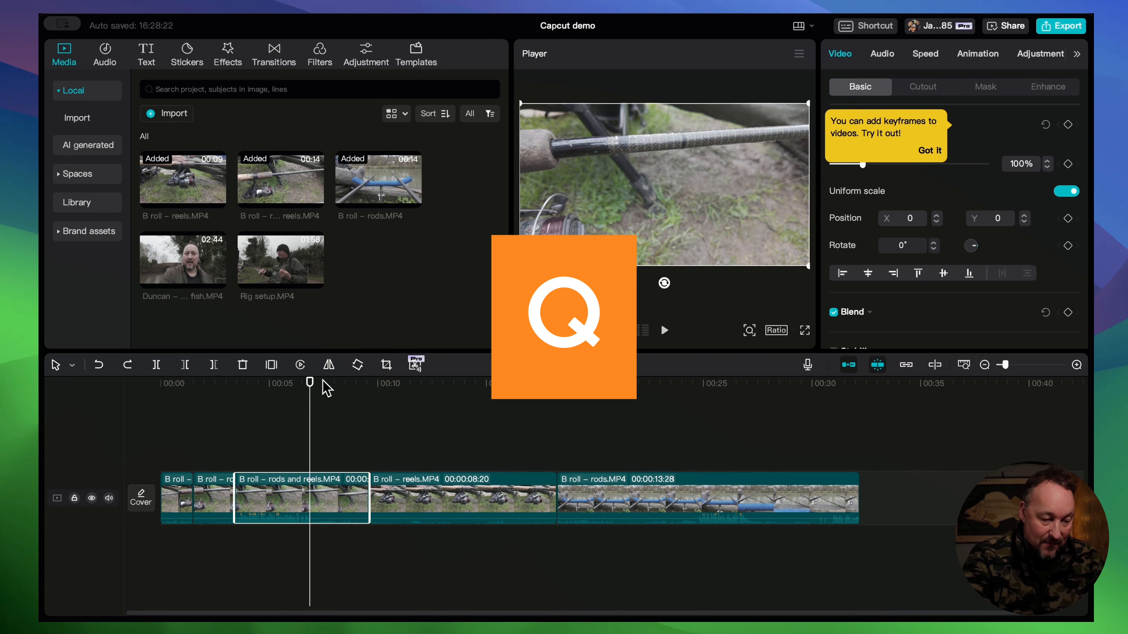
- Trim away the start of the third rods and reels piece up to 00:00:07:01 and play back the result
left_click(321, 388)
left_click(313, 391)
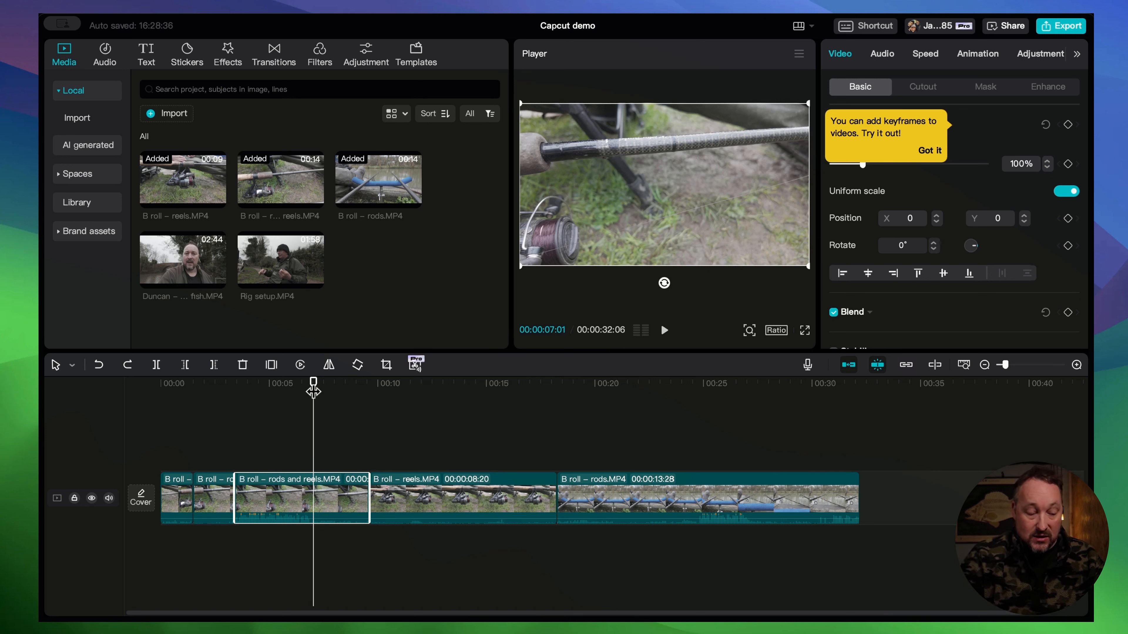
key("q")
key("space")
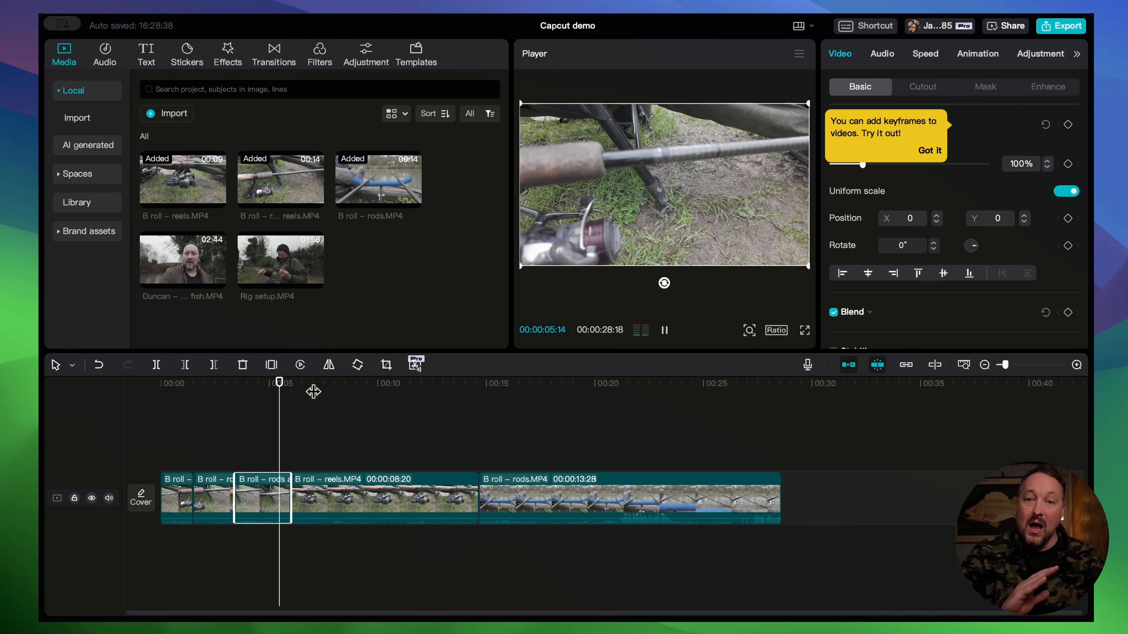
key("space")
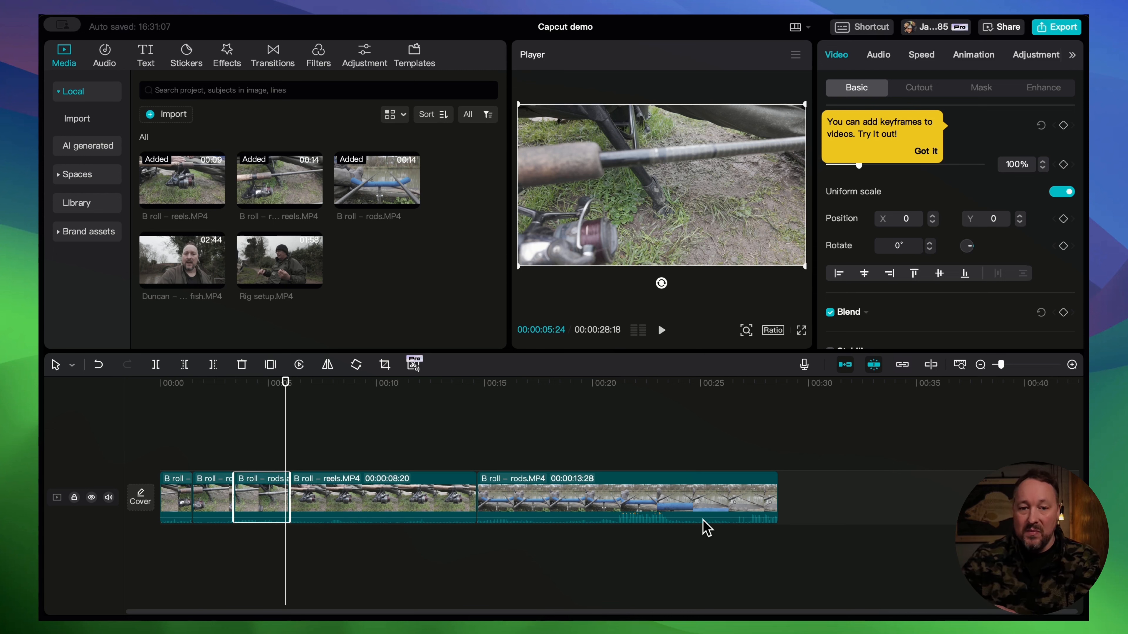
- Move all the B roll clips to the track above and place the first fish clip at the start of the main track
left_click_drag(604, 537, 184, 454)
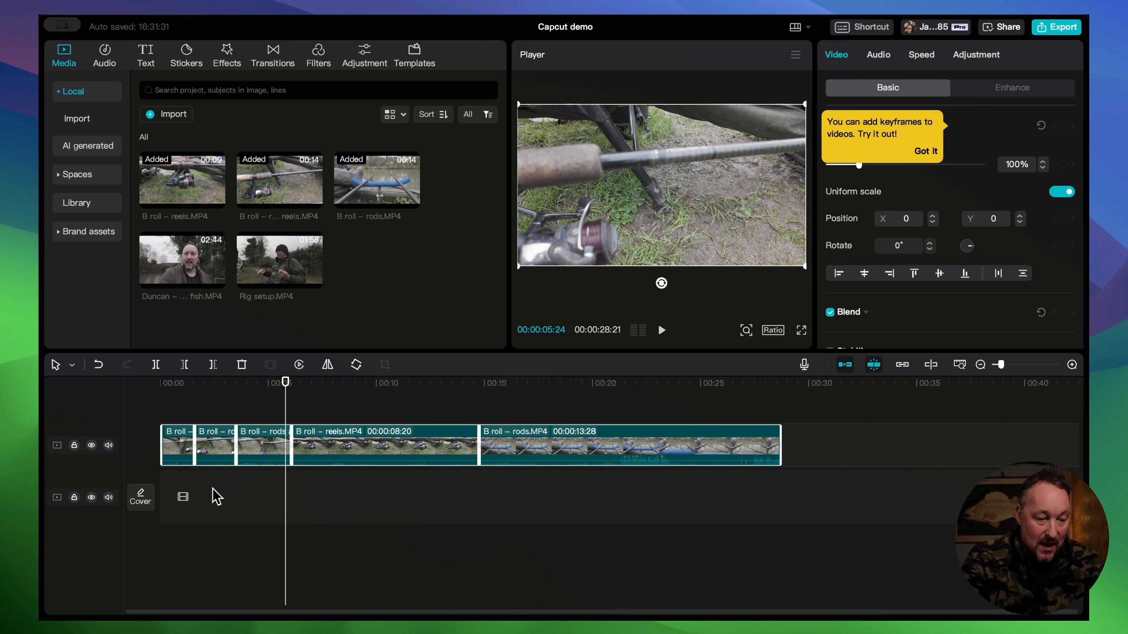
mouse_move(178, 271)
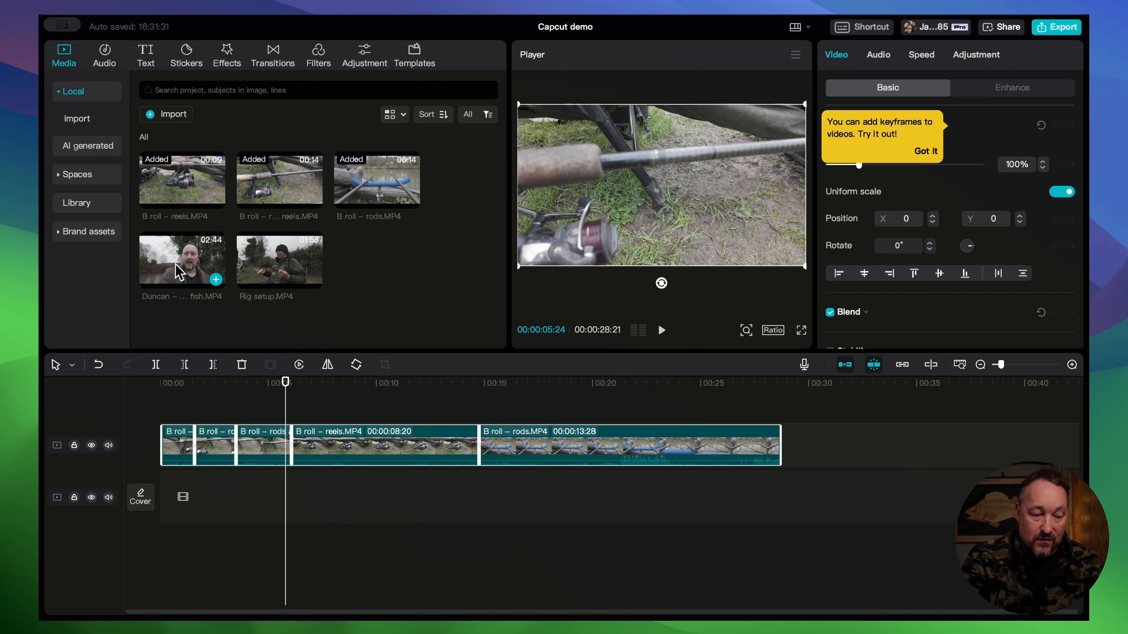
left_click_drag(179, 271, 167, 498)
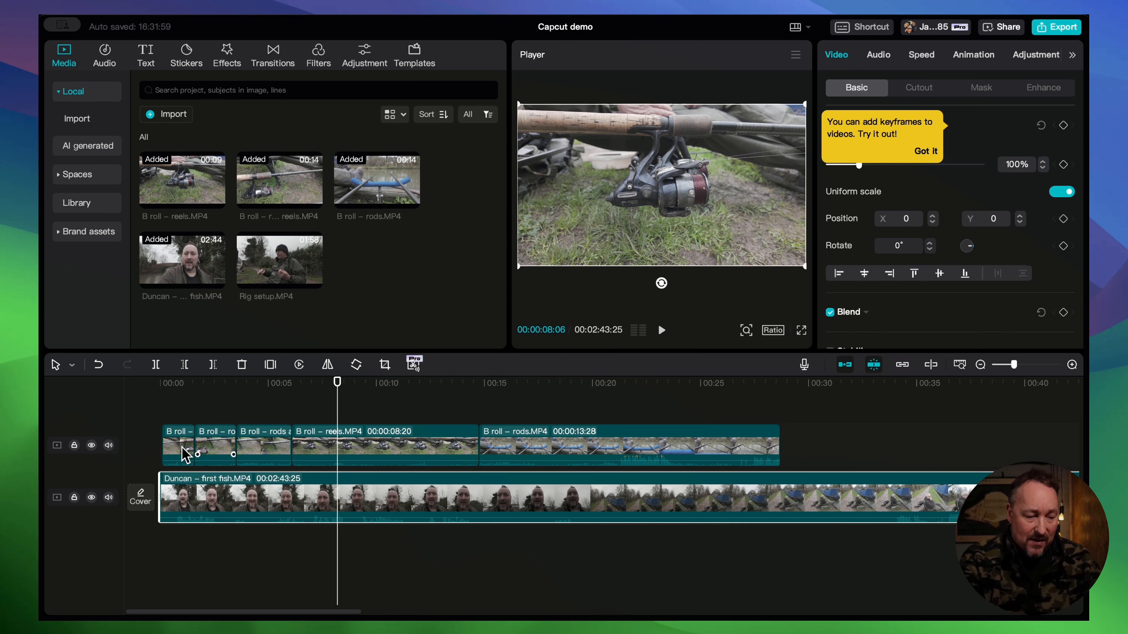
- Mute the B roll track and play back briefly from 00:00:08:06 to 00:00:09:18
left_click(108, 446)
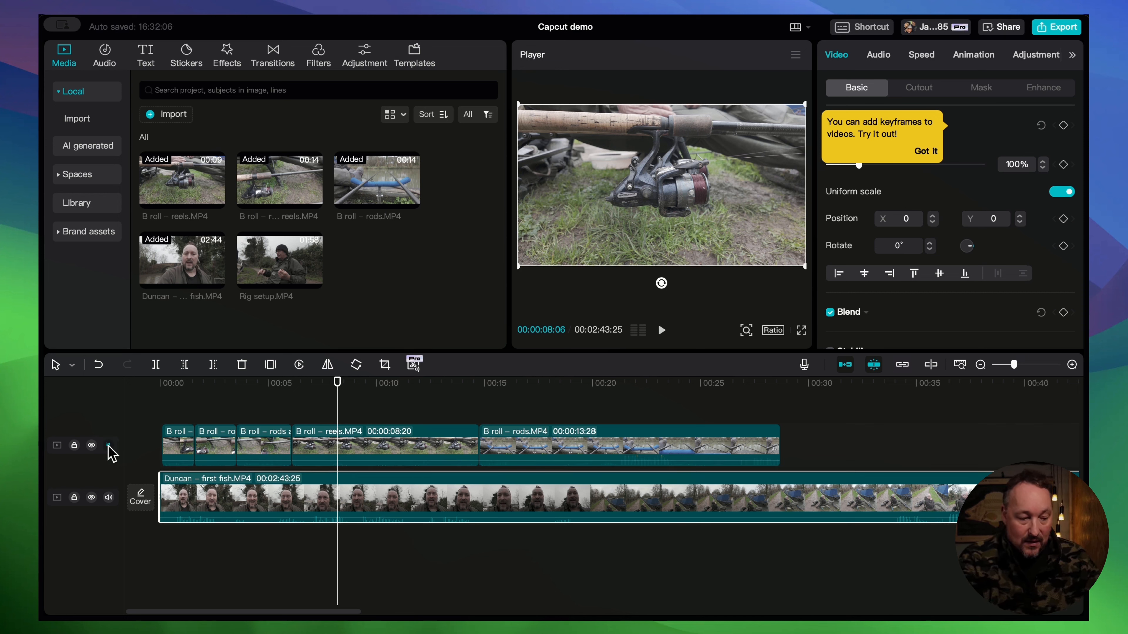
key("space")
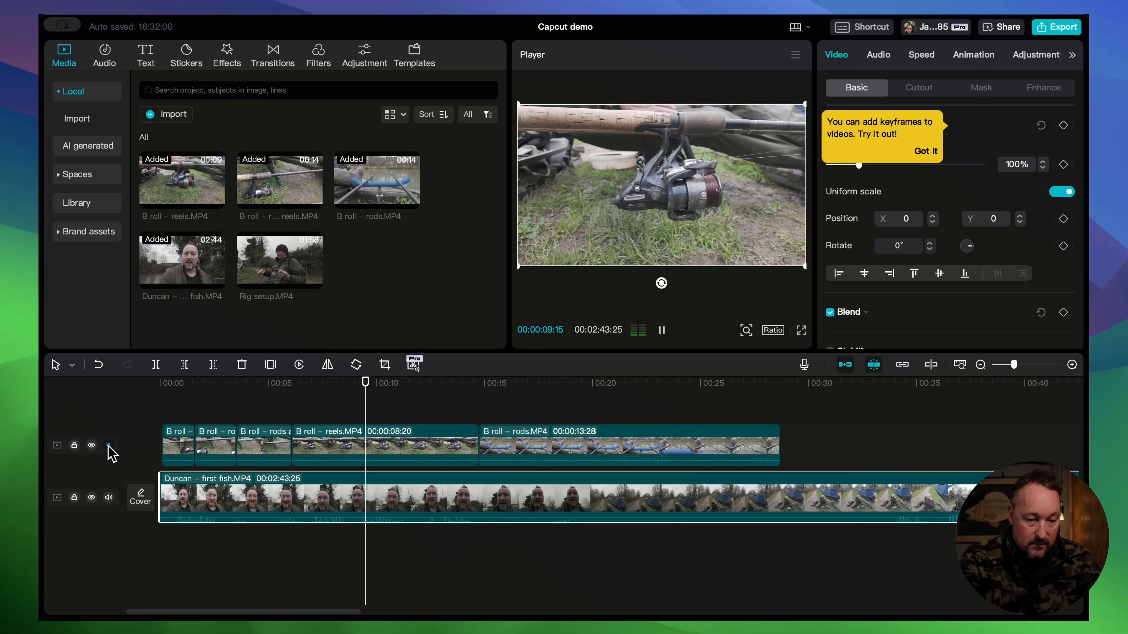
key("space")
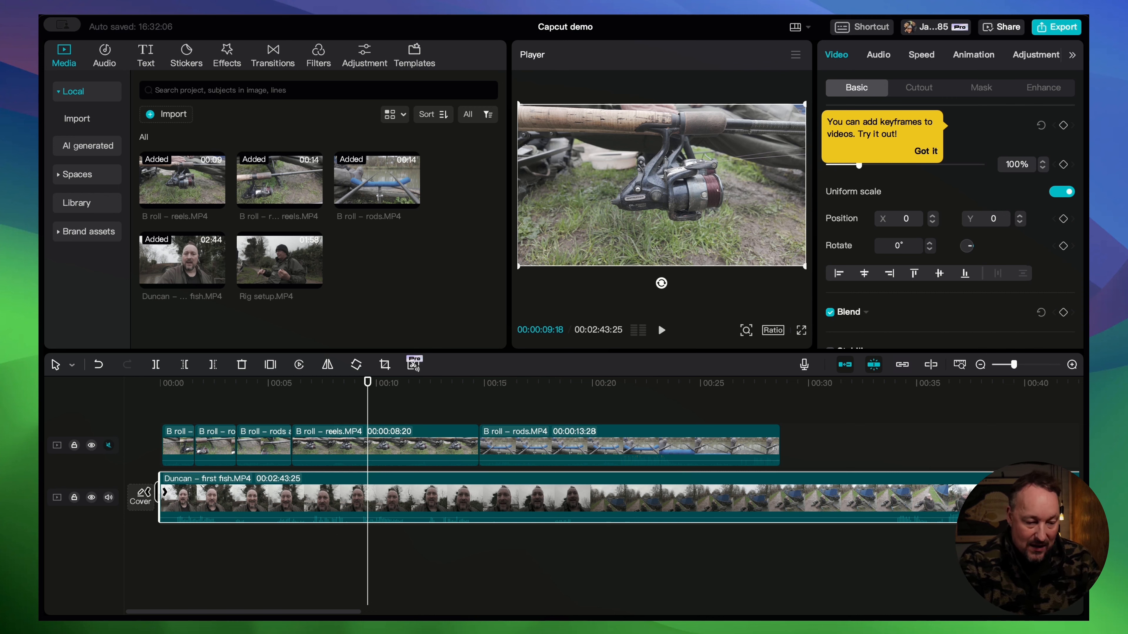
- Trim the first fish clip's start to leave a duration of 00:01:42:16, and hide the B roll track to play the main track
left_click_drag(160, 502, 673, 517)
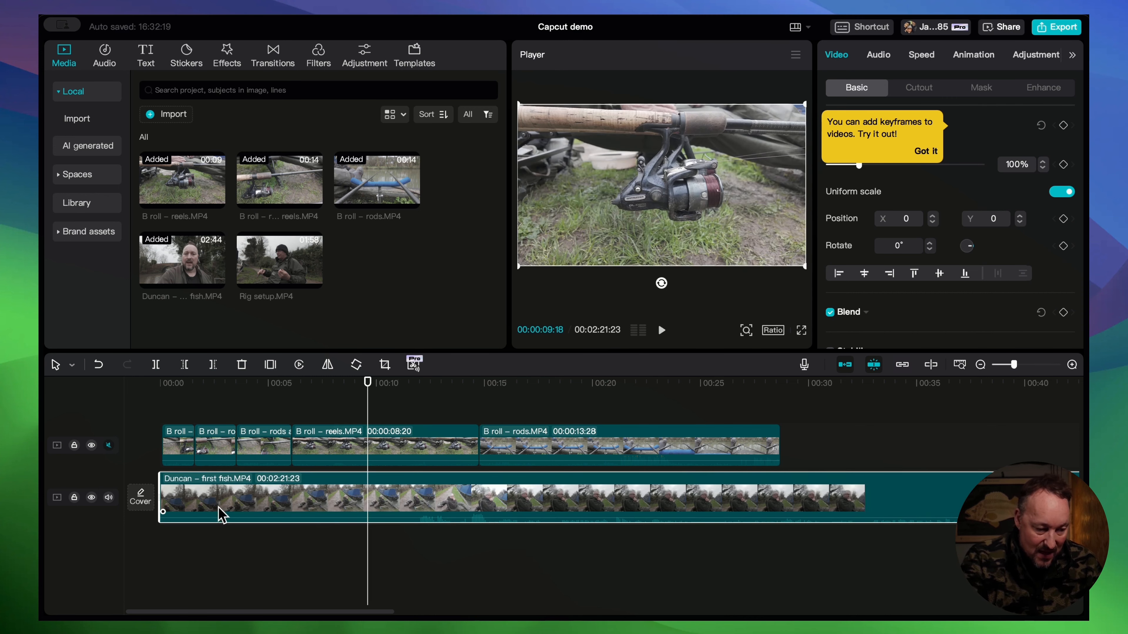
left_click(91, 446)
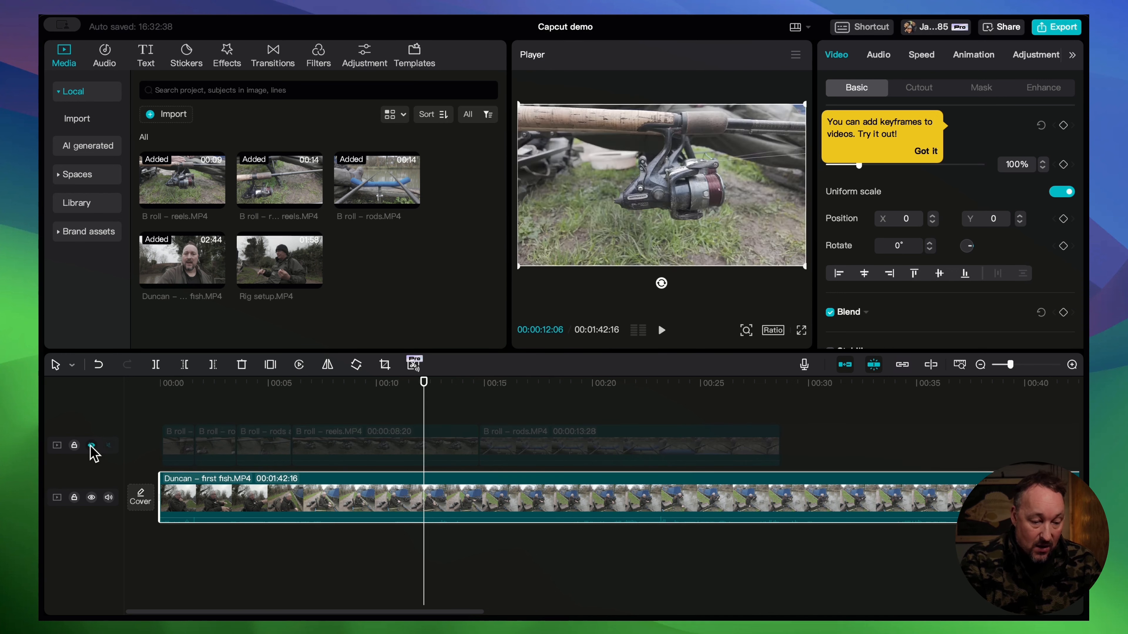
key("space")
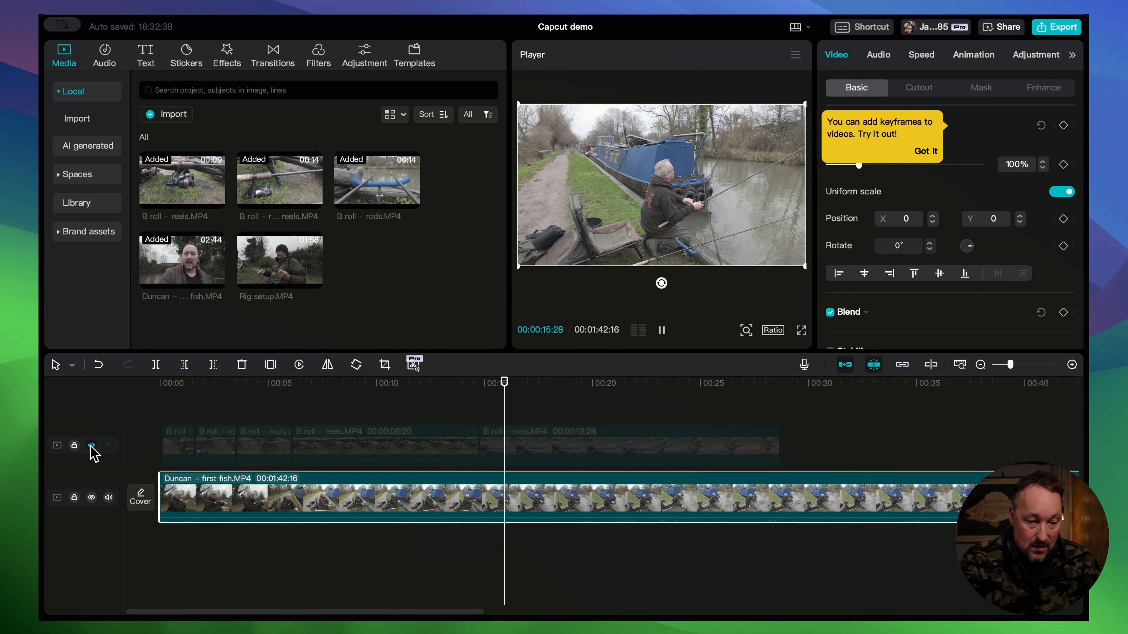
- Trim the first fish clip's start to leave a duration of 00:01:20:29 and resume playback
key("space")
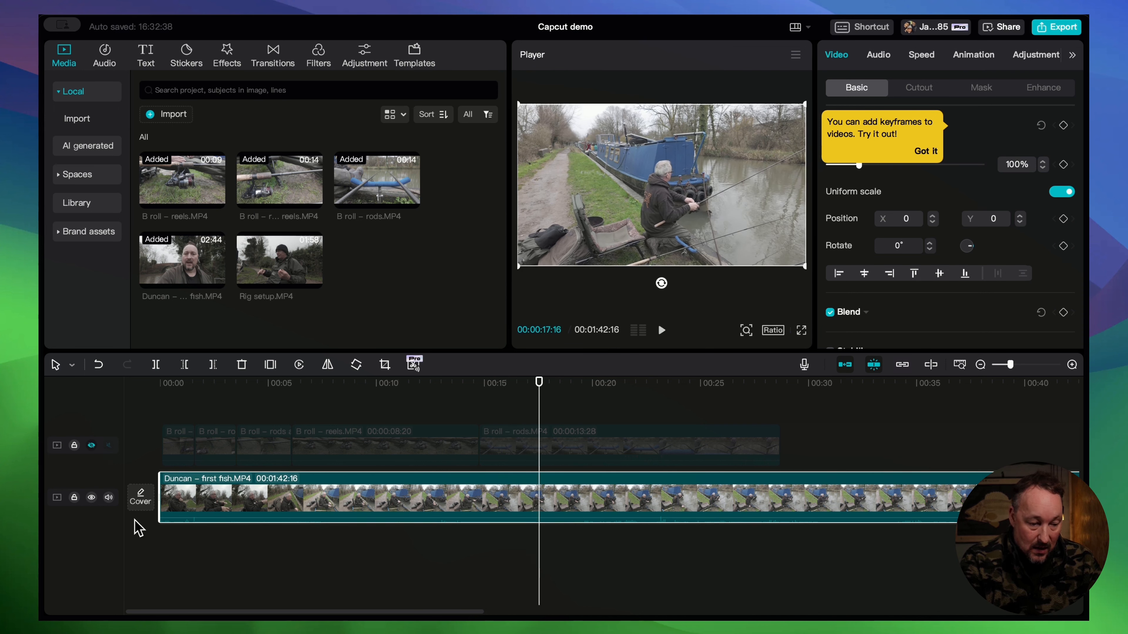
left_click_drag(156, 498, 626, 498)
key("space")
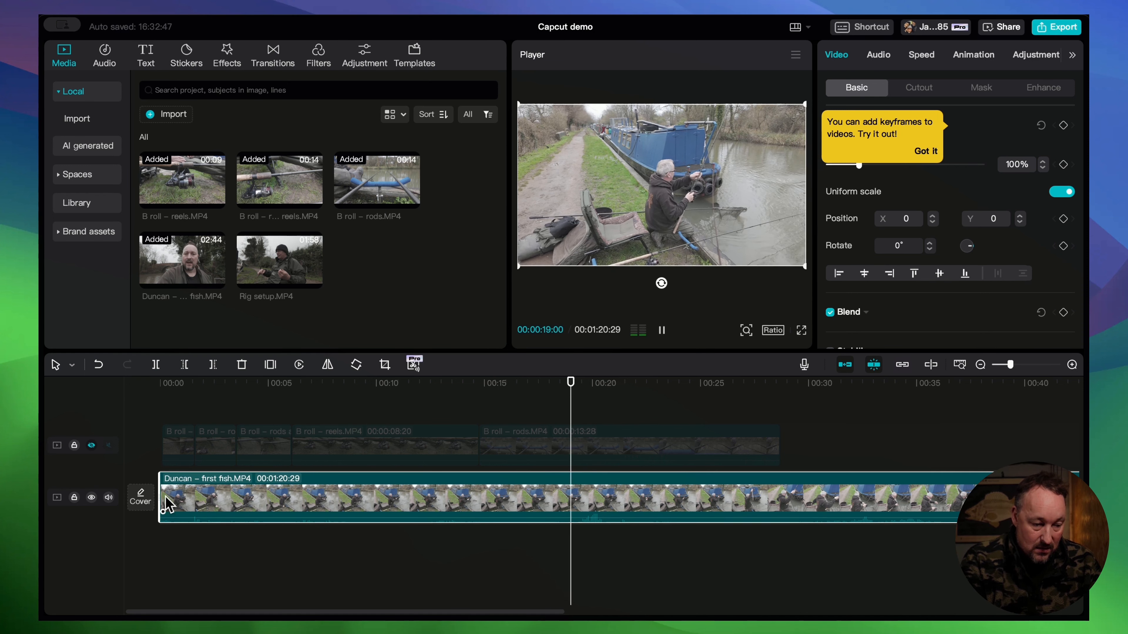
- Try trimming the first fish clip's start to a duration of 00:01:07:03, and undo that trim
left_click_drag(165, 491, 360, 511)
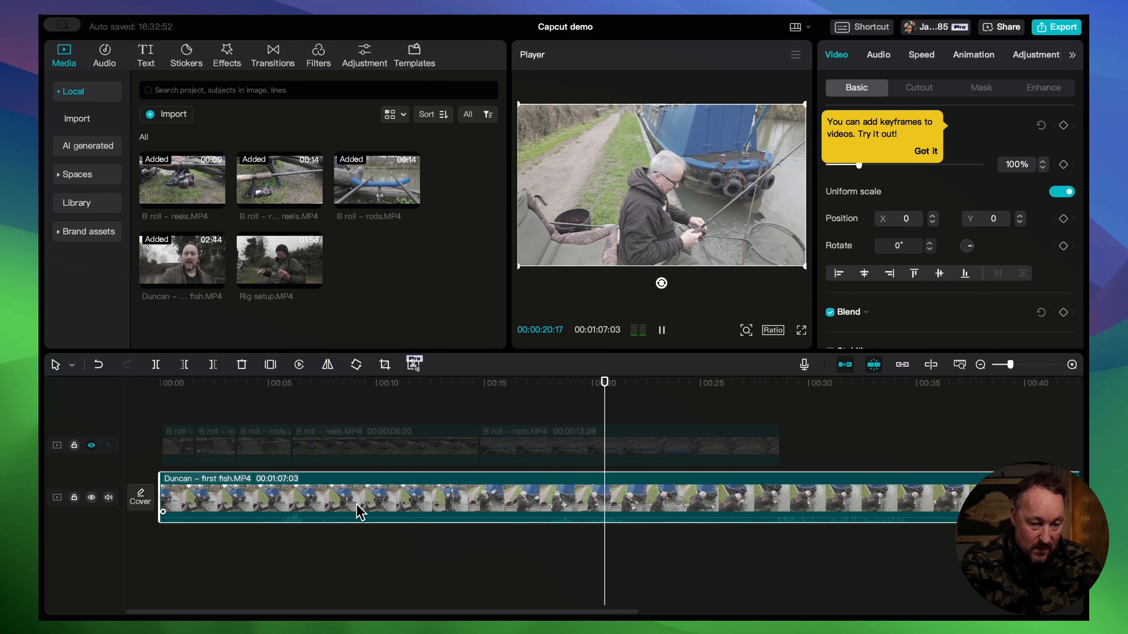
key("space")
key("super+z")
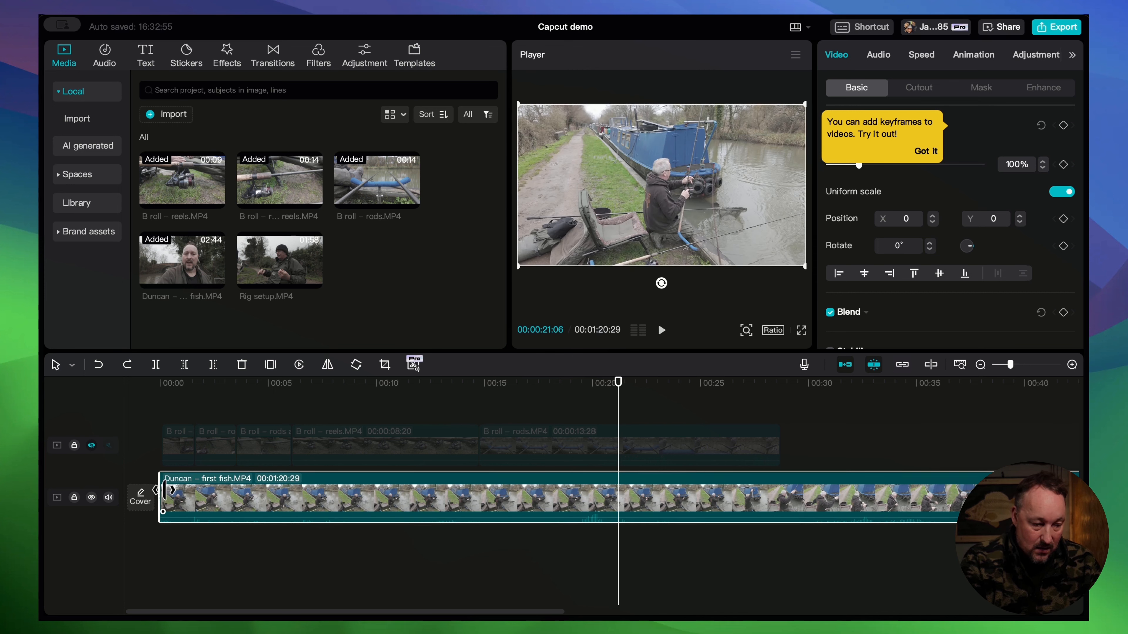
- Trim the first fish clip's start to leave a duration of 00:01:09:17, and play on to 00:00:30:15
left_click_drag(162, 494, 406, 497)
key("space")
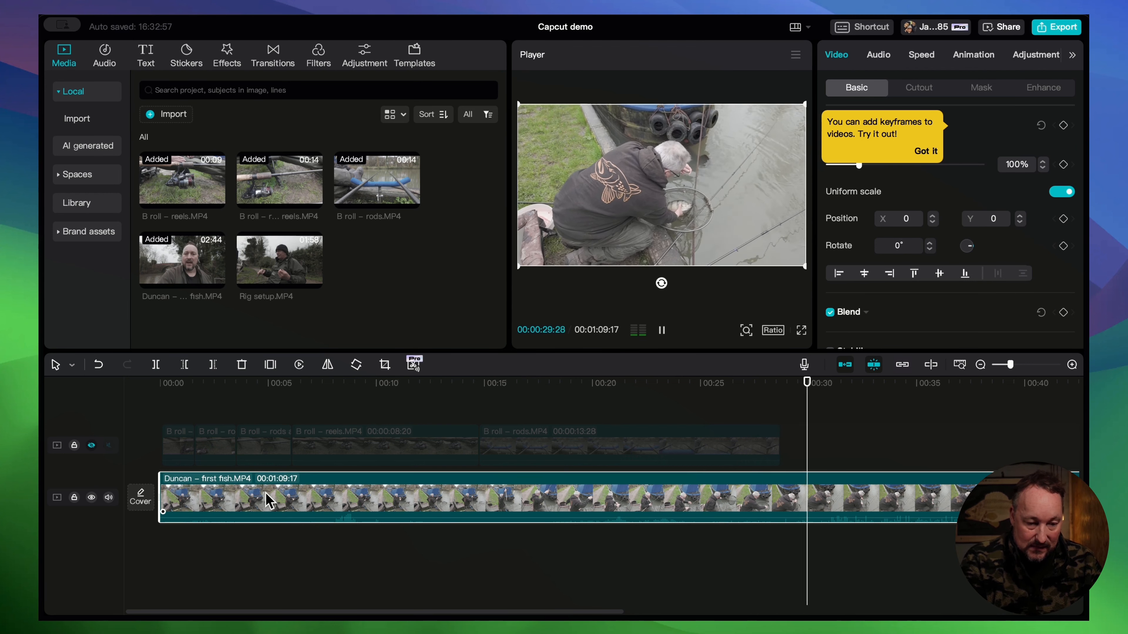
key("space")
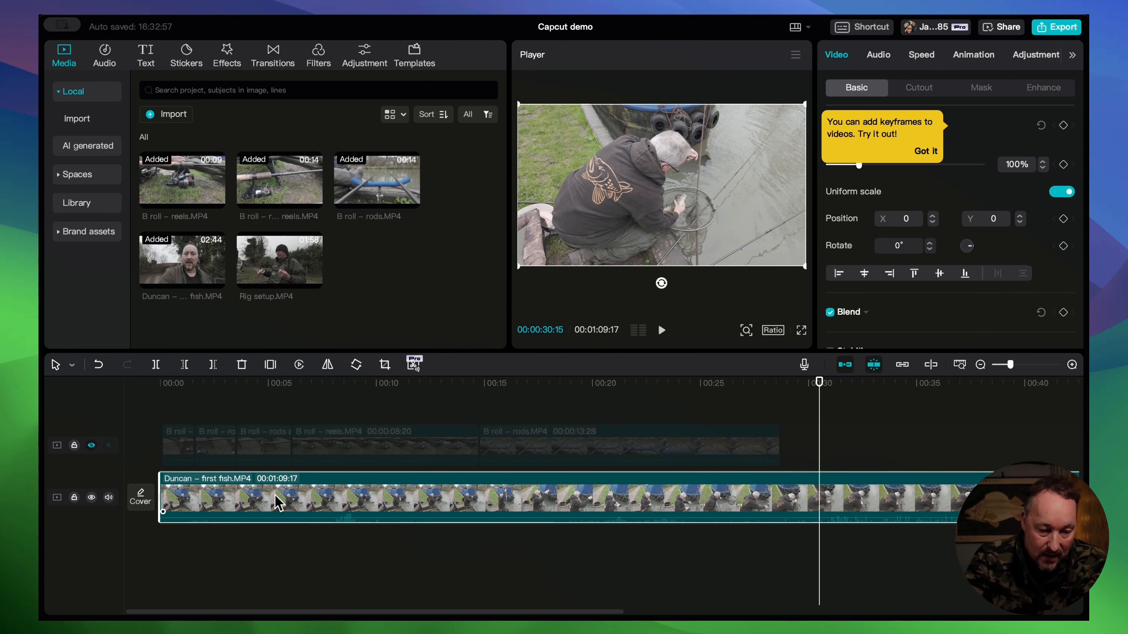
- Cut away the first fish clip's start up to about 00:00:22 to leave 00:00:47:14, and play back the beginning
left_click(638, 383)
key("q")
key("space")
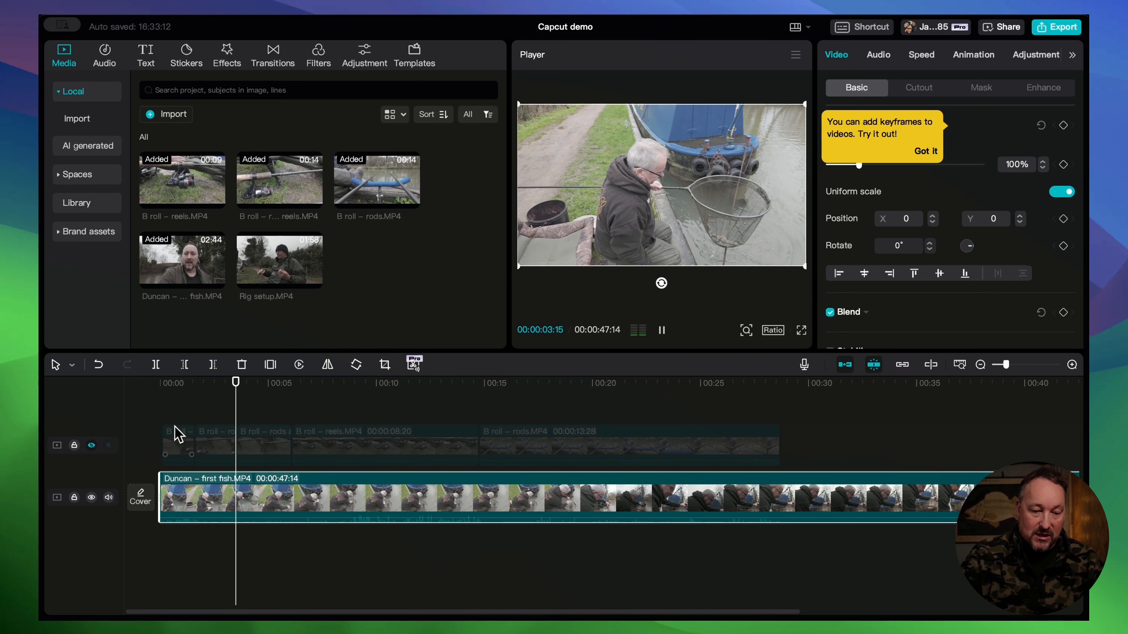
key("space")
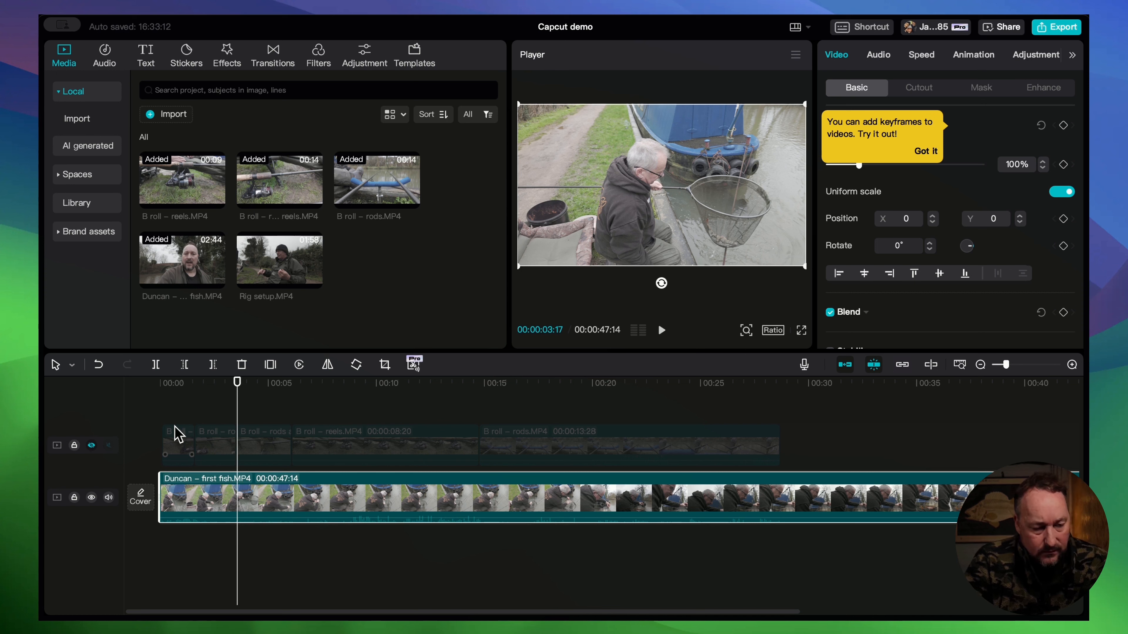
- Unhide the B roll track and delete its first clip
left_click(176, 438)
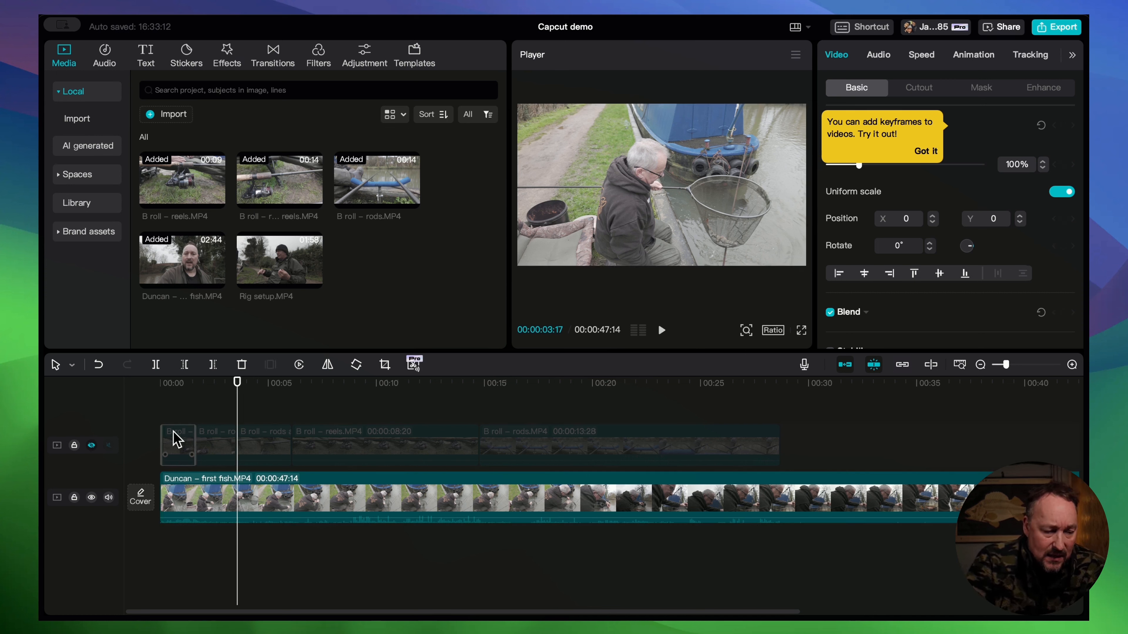
left_click(187, 393)
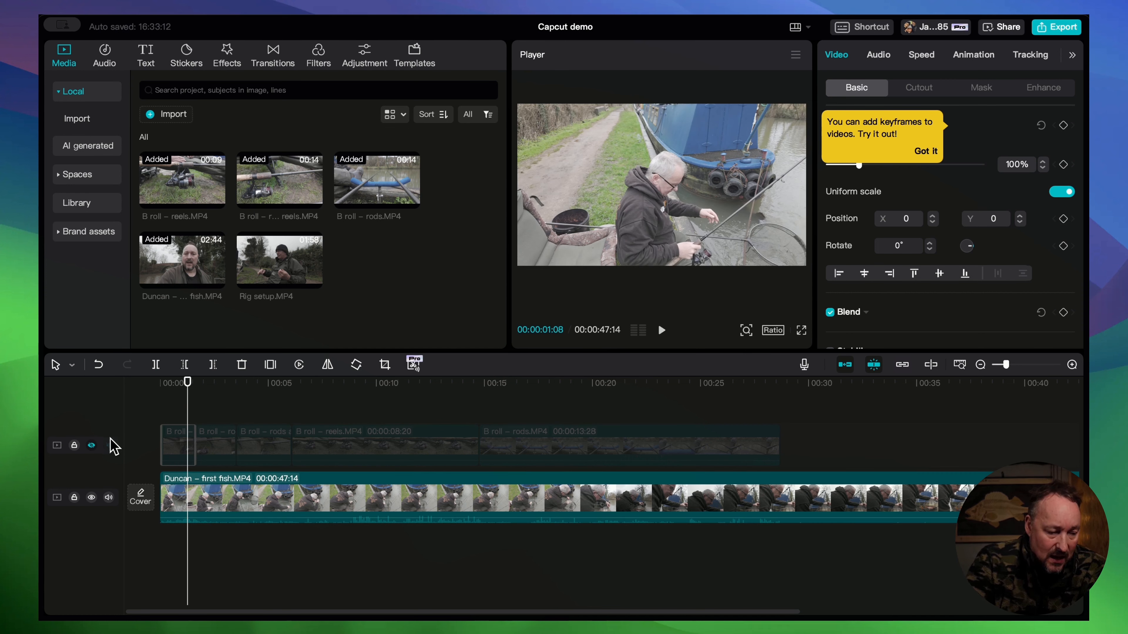
left_click(92, 446)
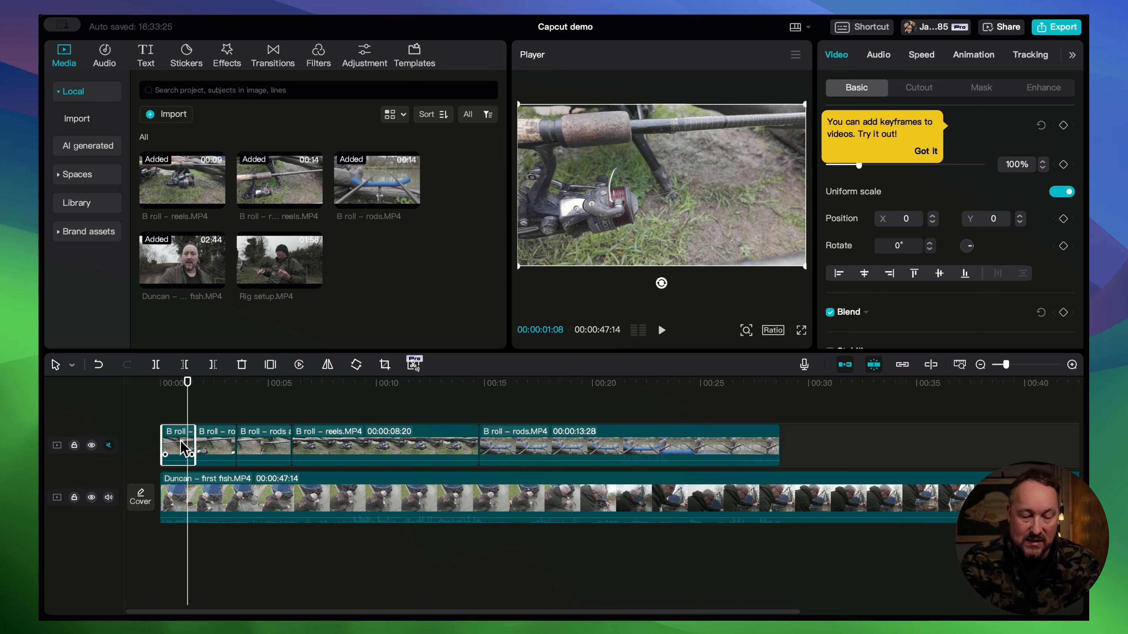
key("Delete")
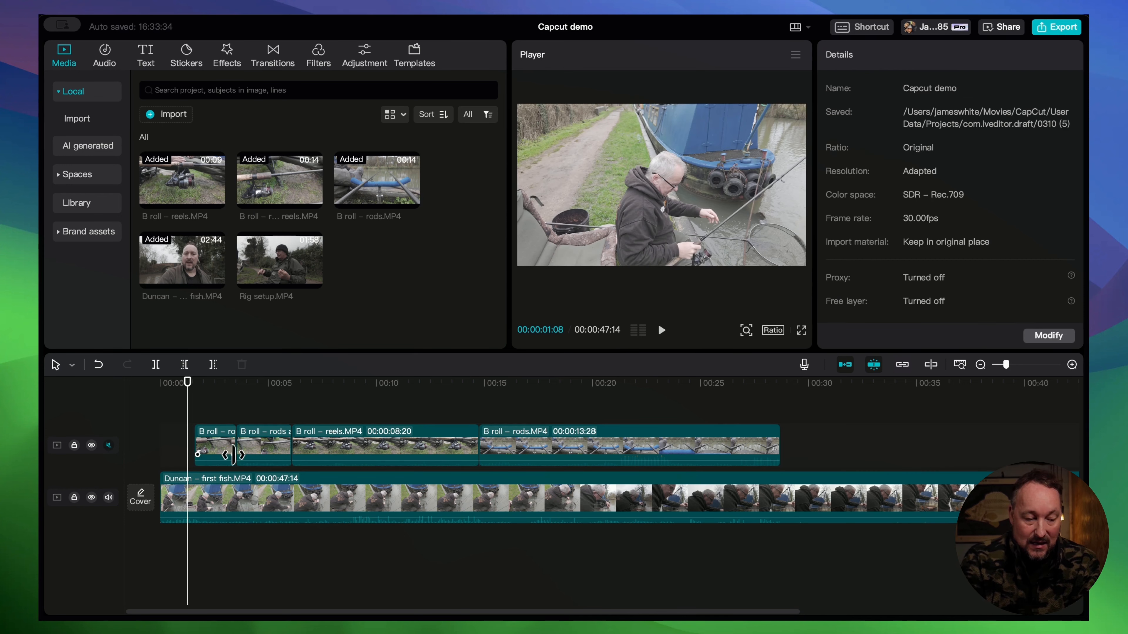
- Delete the third rods and reels piece, the reels clip and the rods clip from the B roll track
left_click(269, 459)
key("Delete")
left_click(345, 454)
key("Delete")
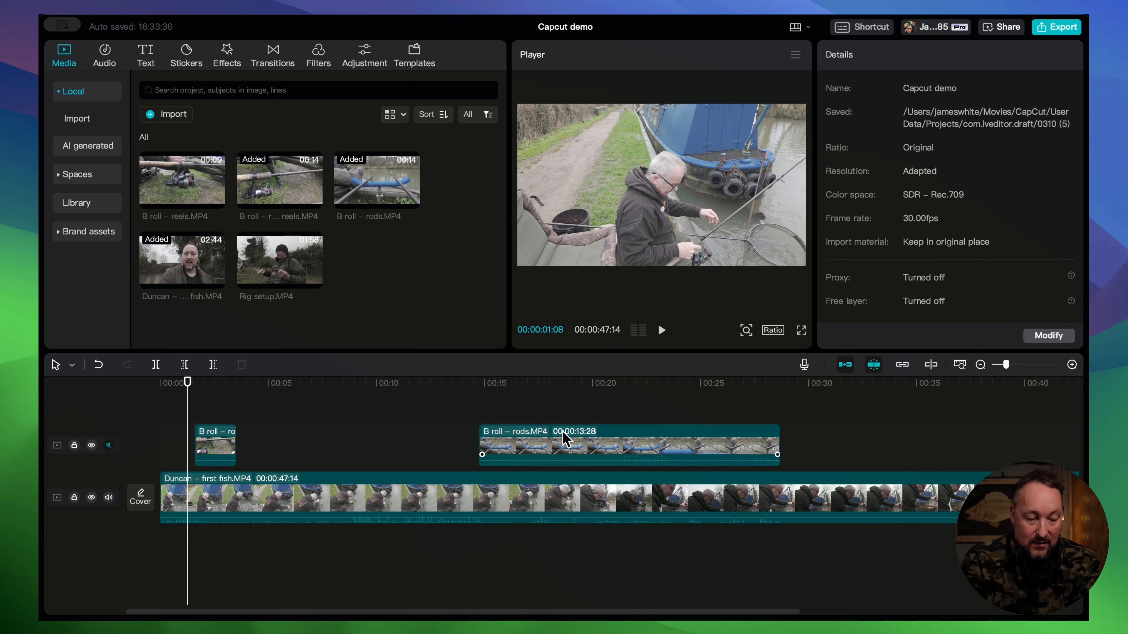
left_click(564, 440)
key("Delete")
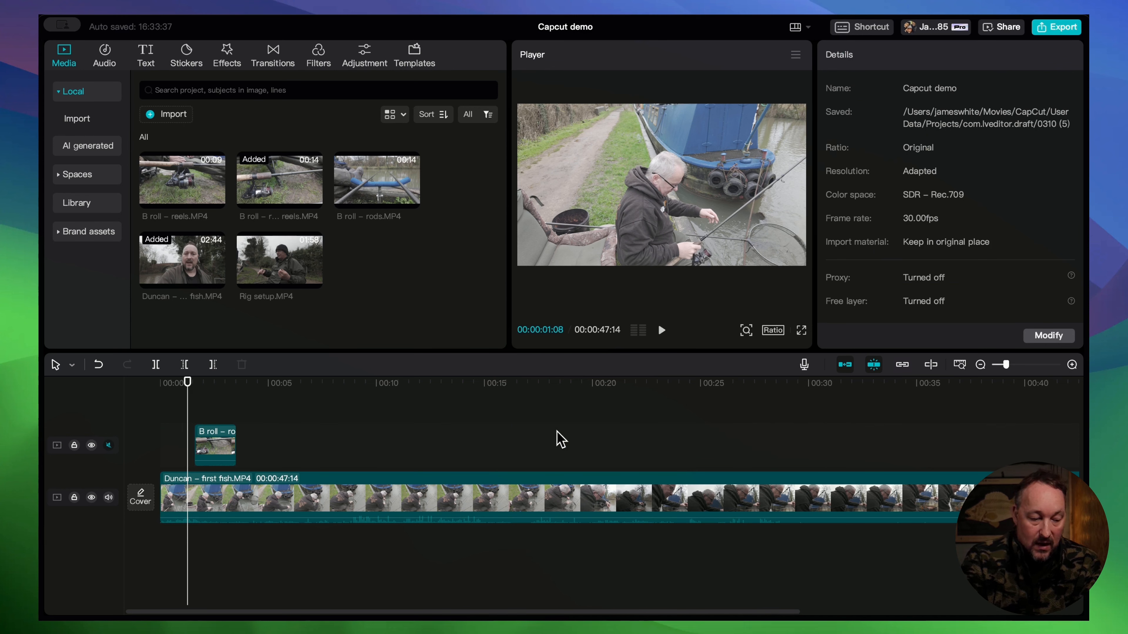
- Play to 00:00:11:15 with the remaining B roll piece at about 00:00:09, and move the piece to about 00:00:19
left_click_drag(222, 444, 372, 447)
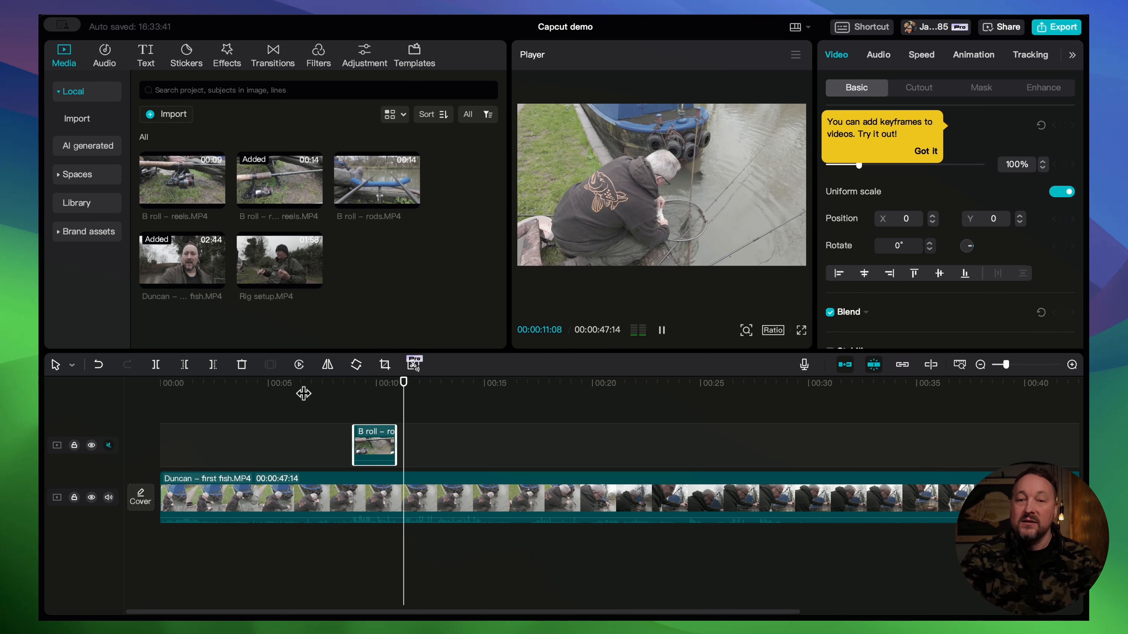
key("space")
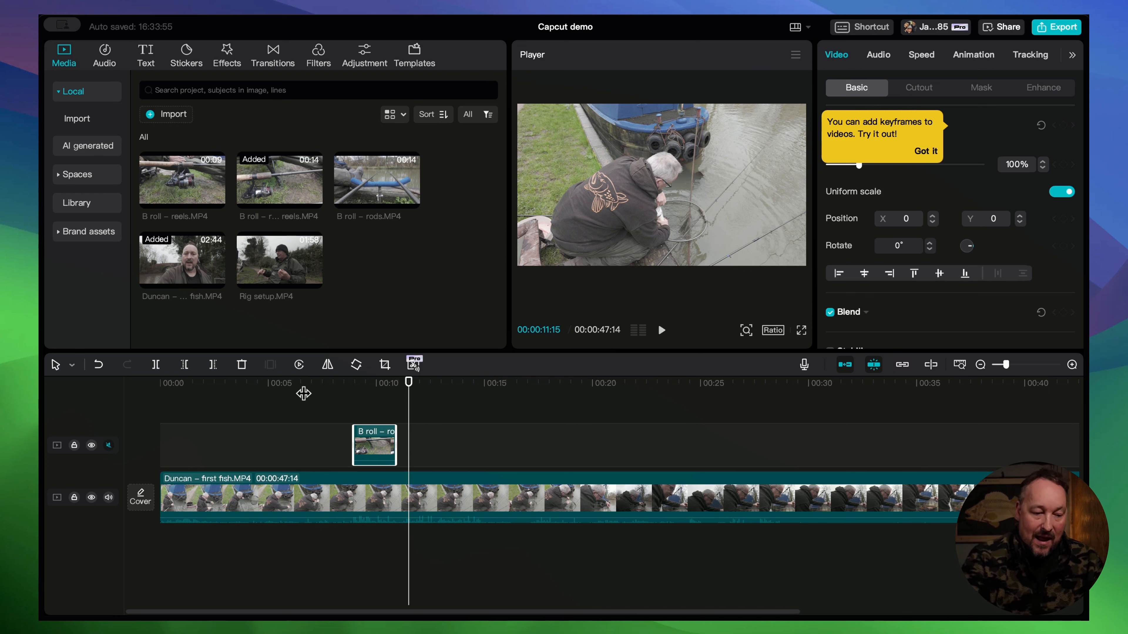
left_click_drag(371, 453, 576, 450)
- Split the first fish clip at 00:00:11:15 and again at about 00:00:15
left_click(355, 496)
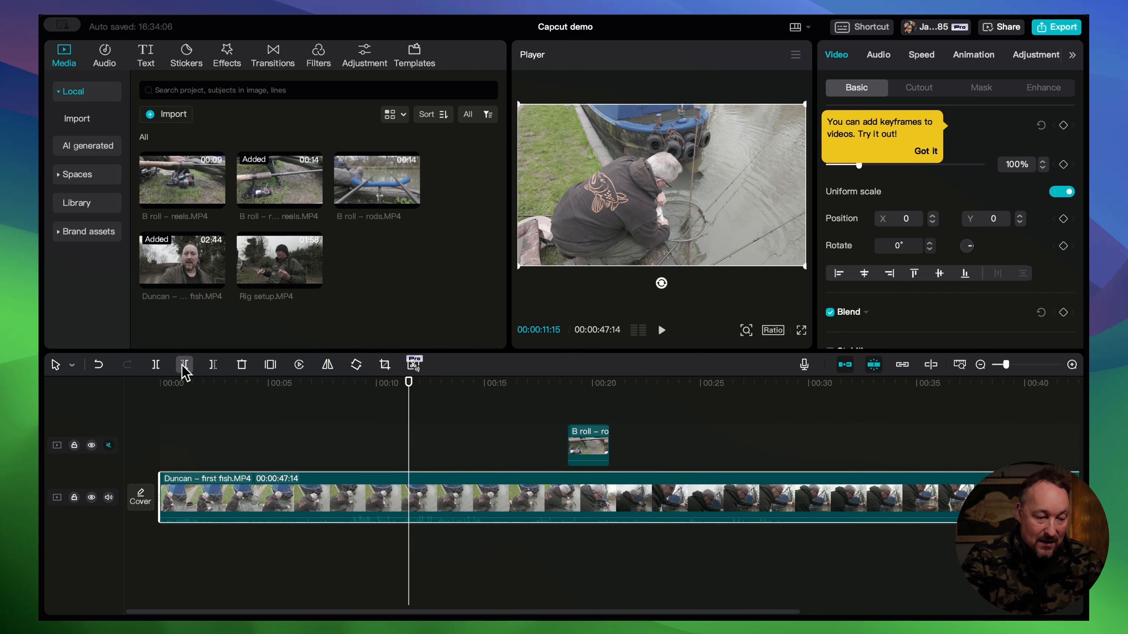
left_click(154, 365)
key("b")
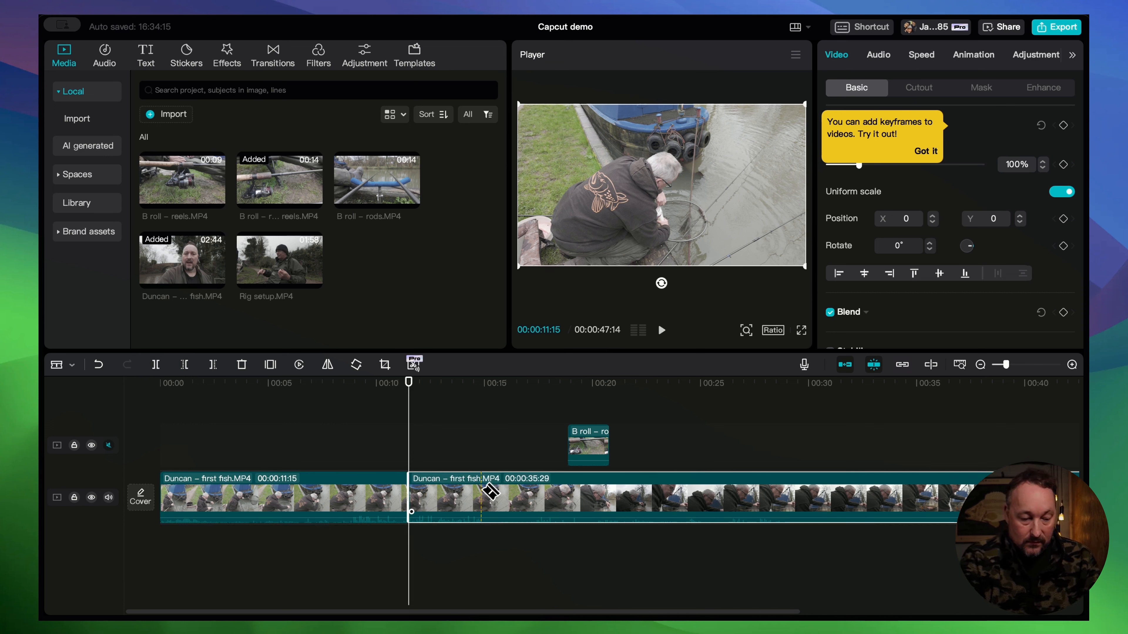
left_click(481, 488)
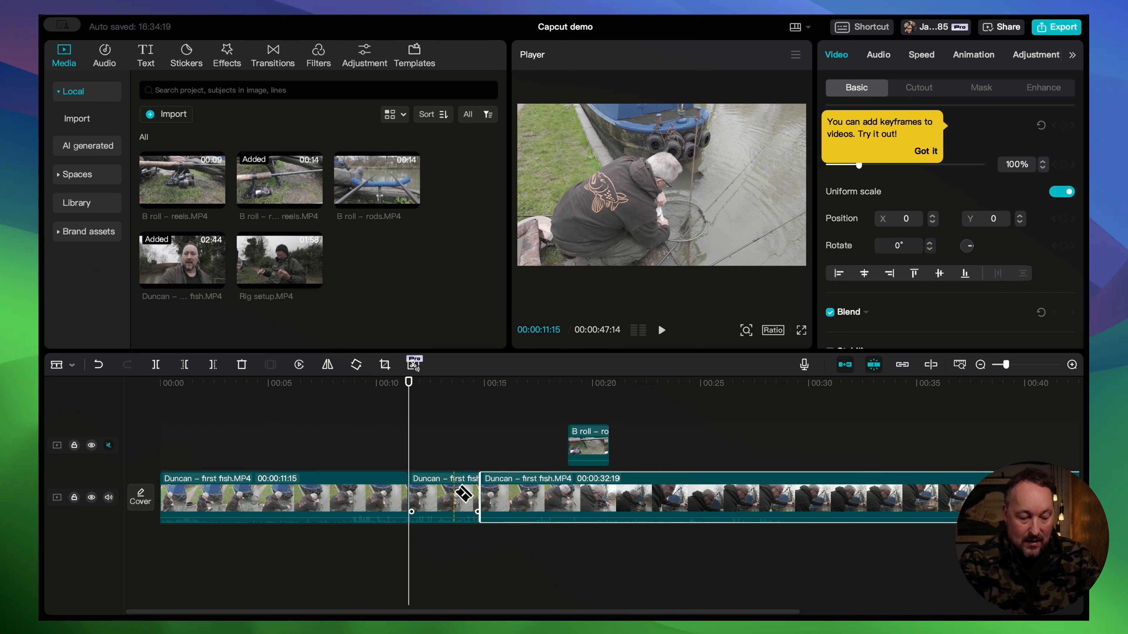
- Delete the short middle piece of the first fish clip
key("a")
left_click(457, 499)
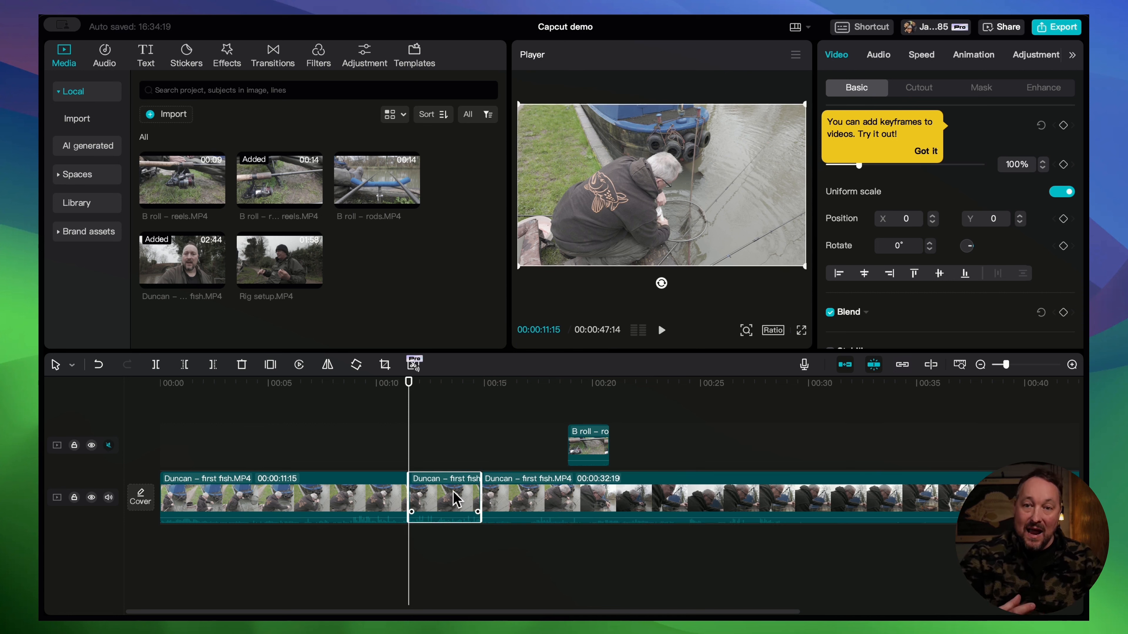
key("Delete")
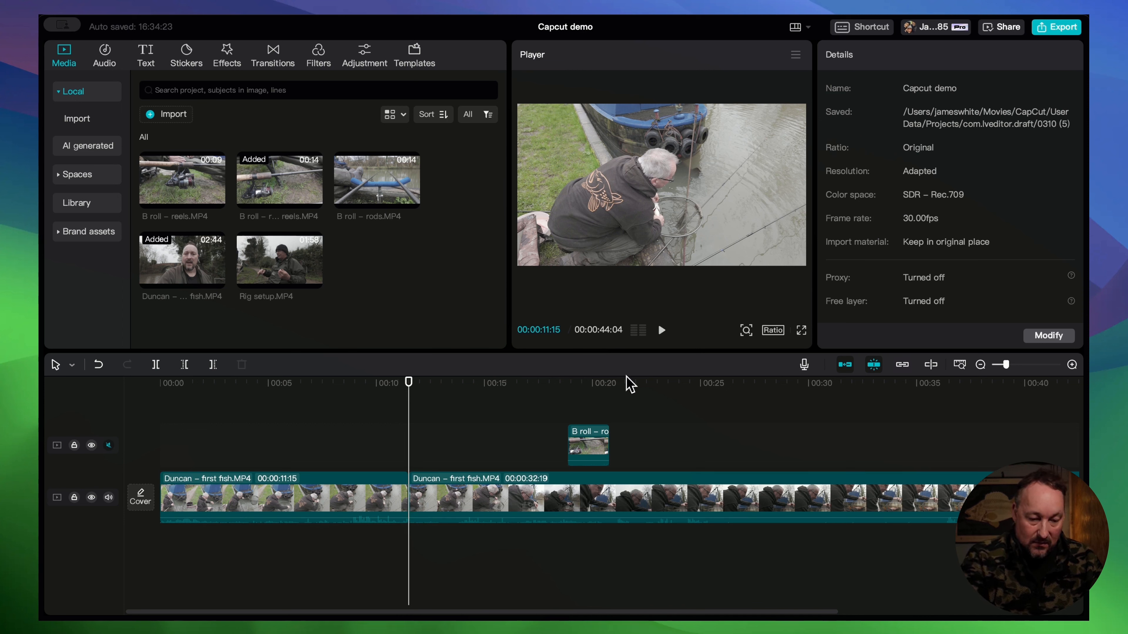
- Trim away the start of the second first fish piece up to 00:00:27:19
left_click(643, 383)
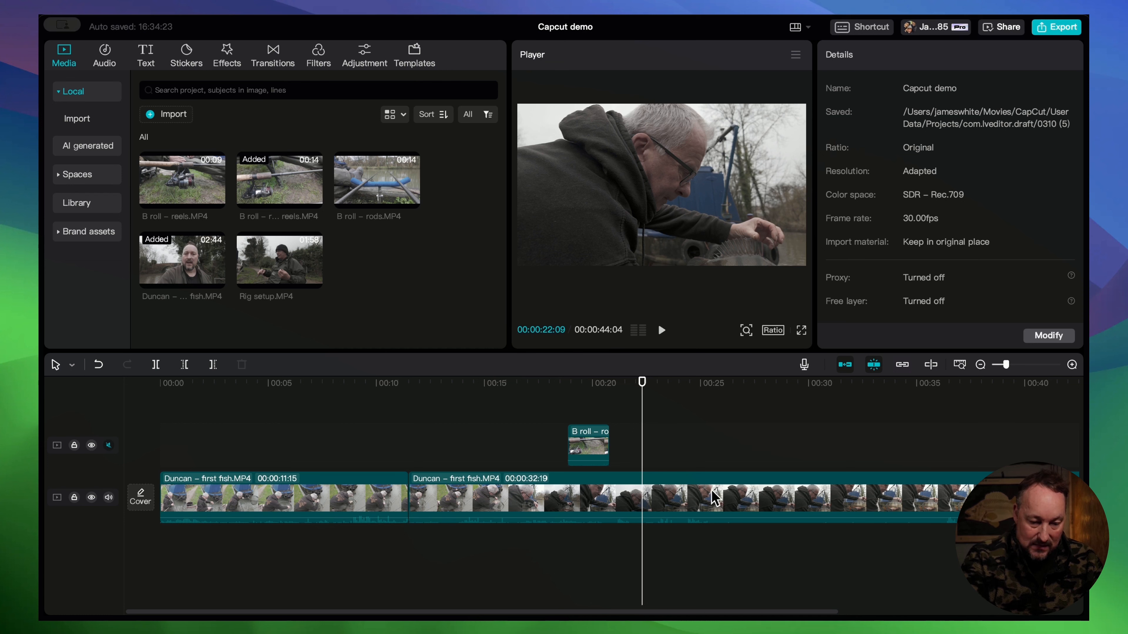
left_click(757, 386)
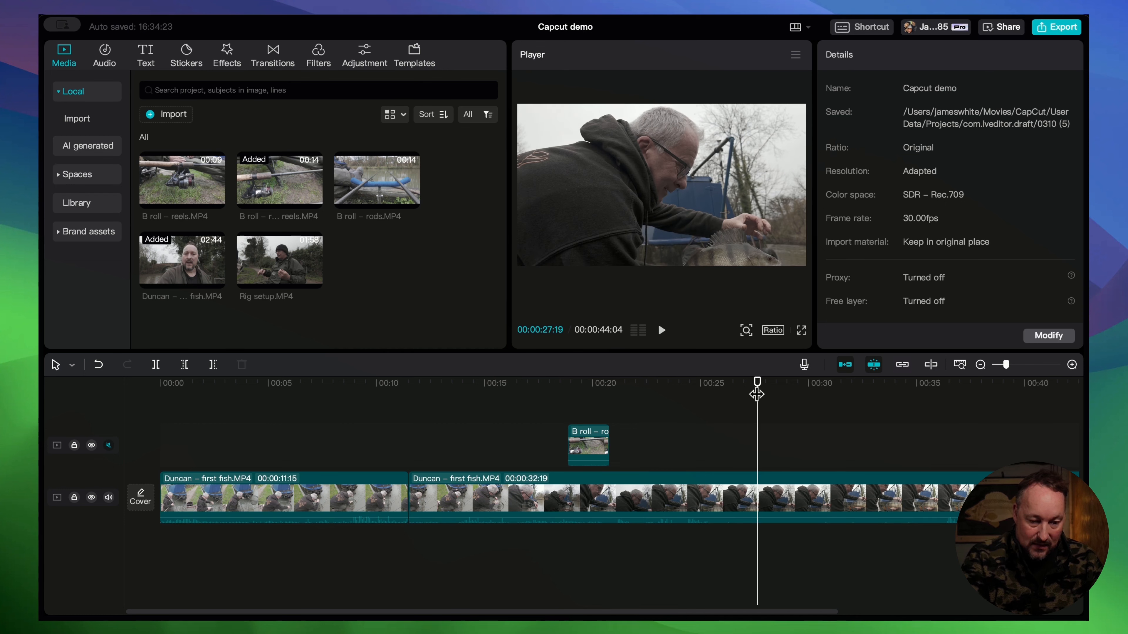
left_click(184, 365)
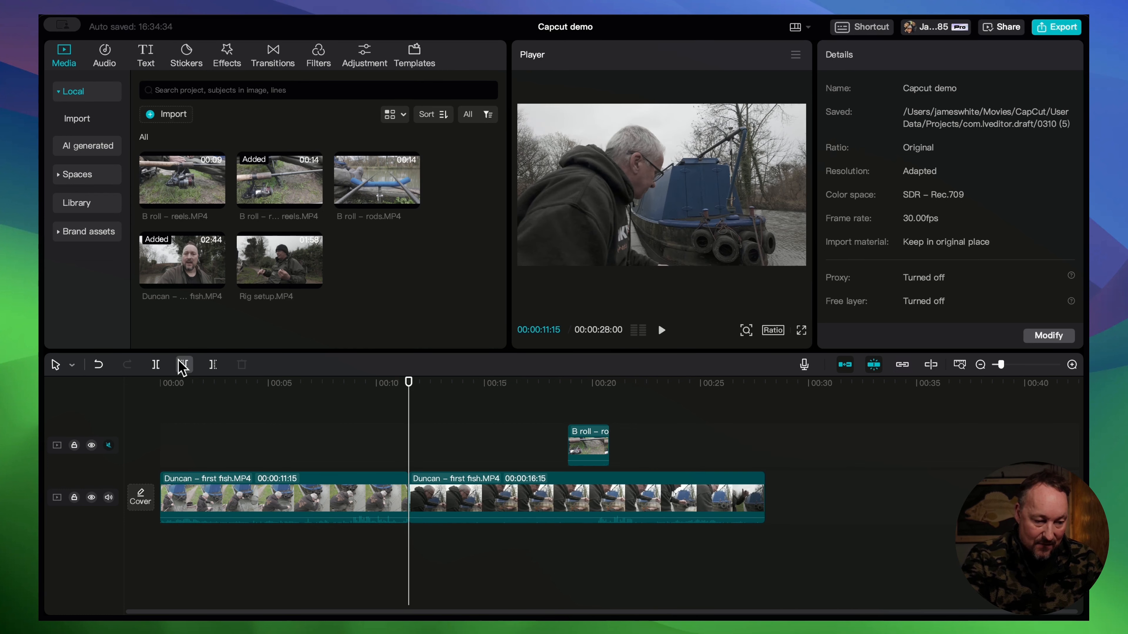
- Trim the second first fish piece's start again up to 00:00:17:12, and play the result to 00:00:13:14
left_click(536, 389)
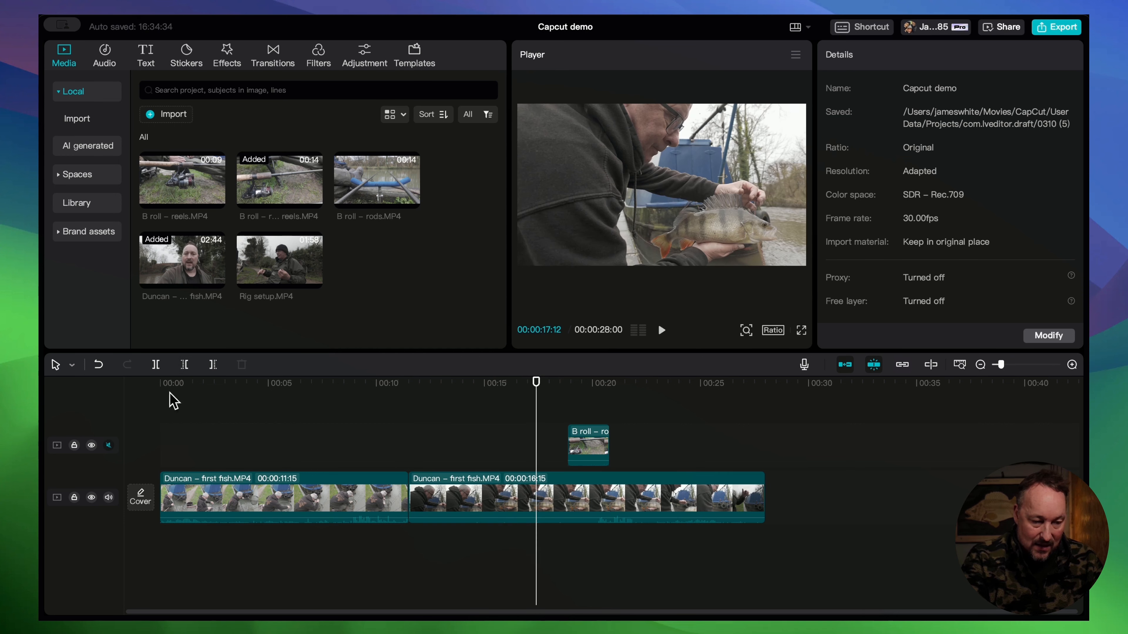
left_click(184, 365)
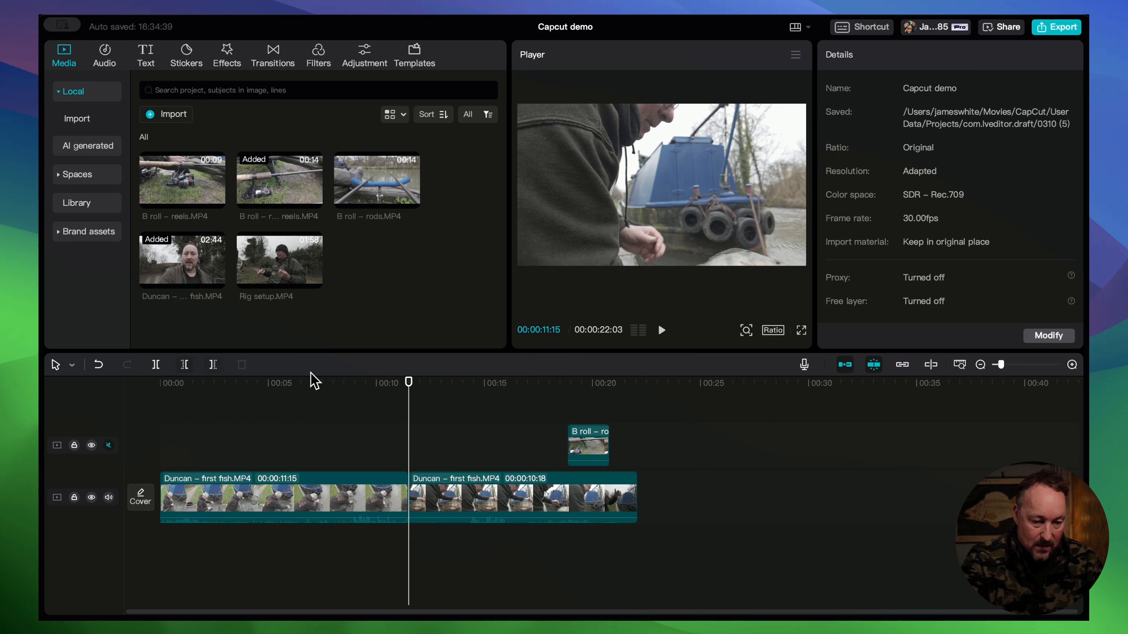
key("space")
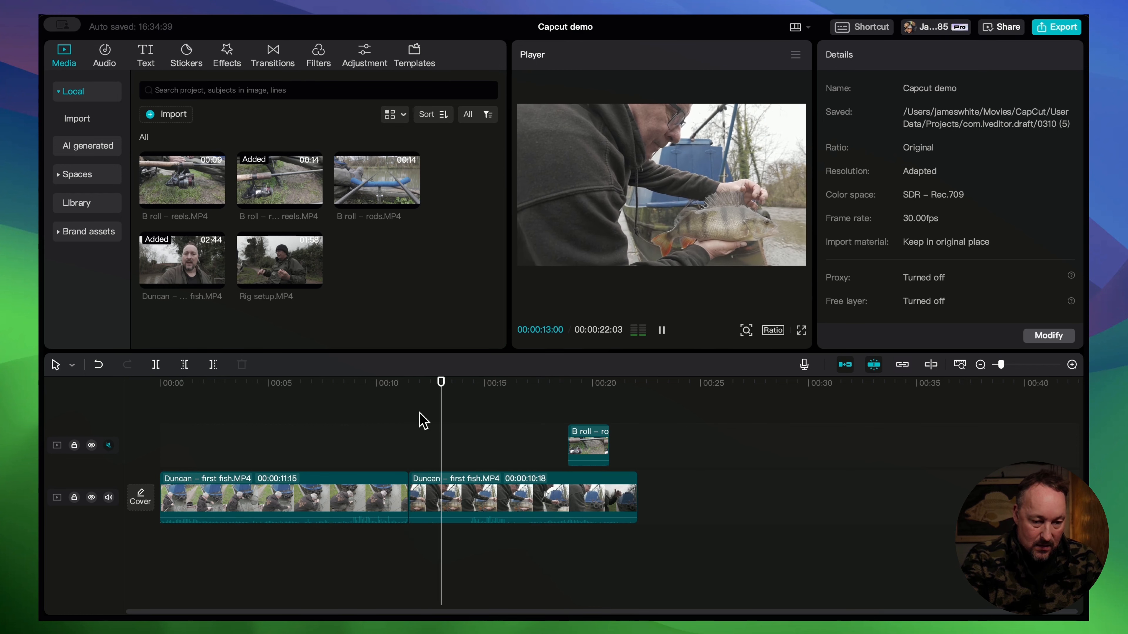
key("space")
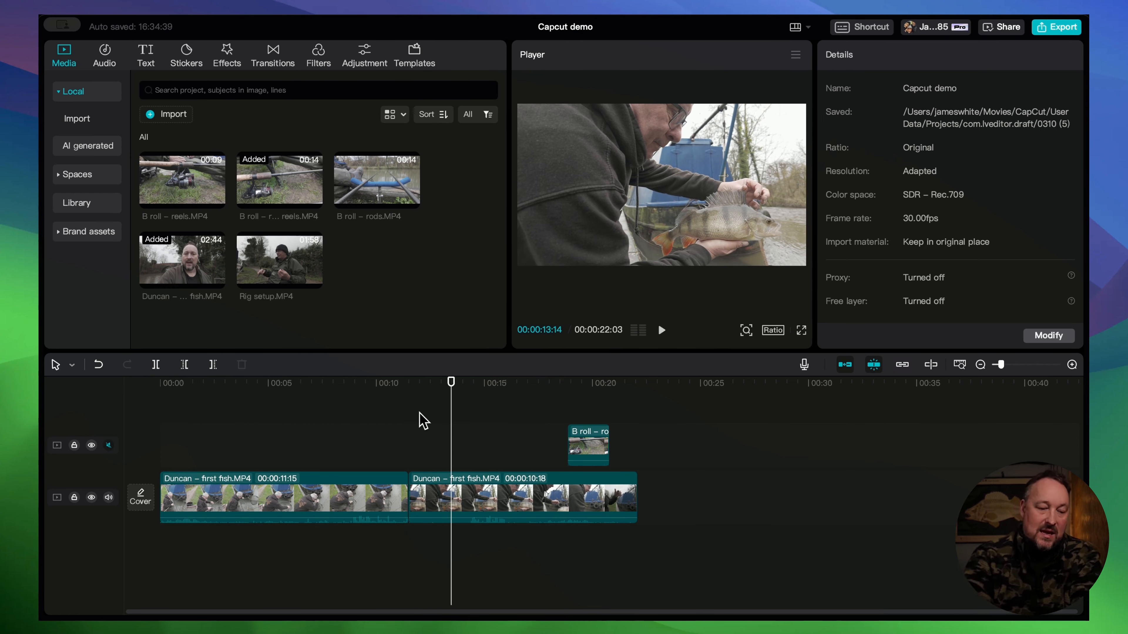
- Delete the earlier first fish piece and briefly play the remaining main clip from its start
left_click(320, 502)
key("Delete")
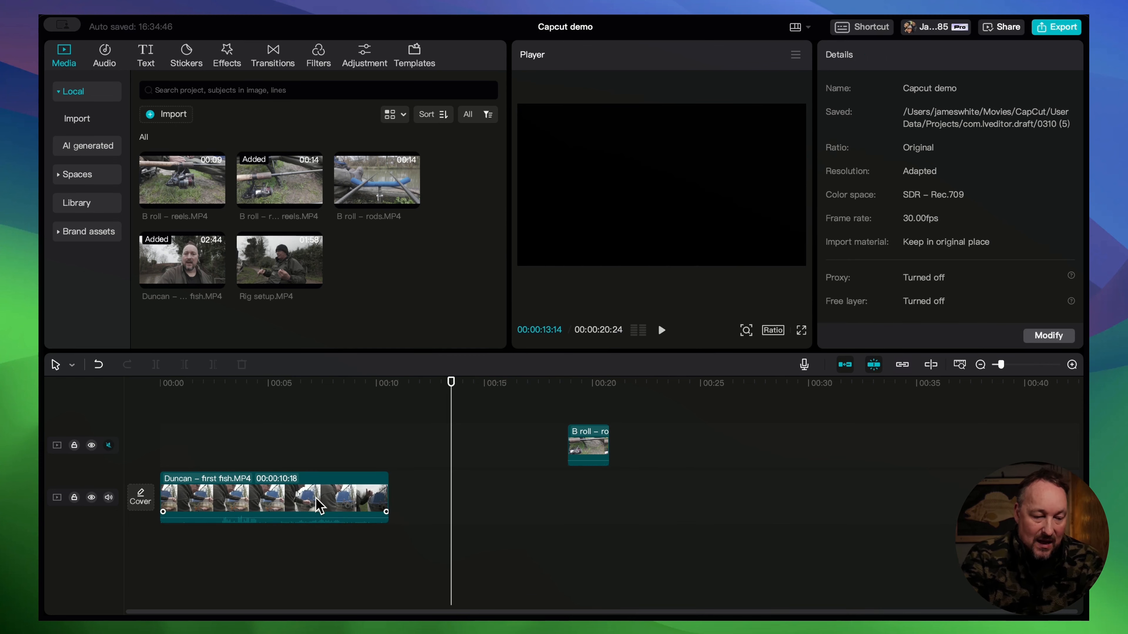
left_click(168, 393)
key("space")
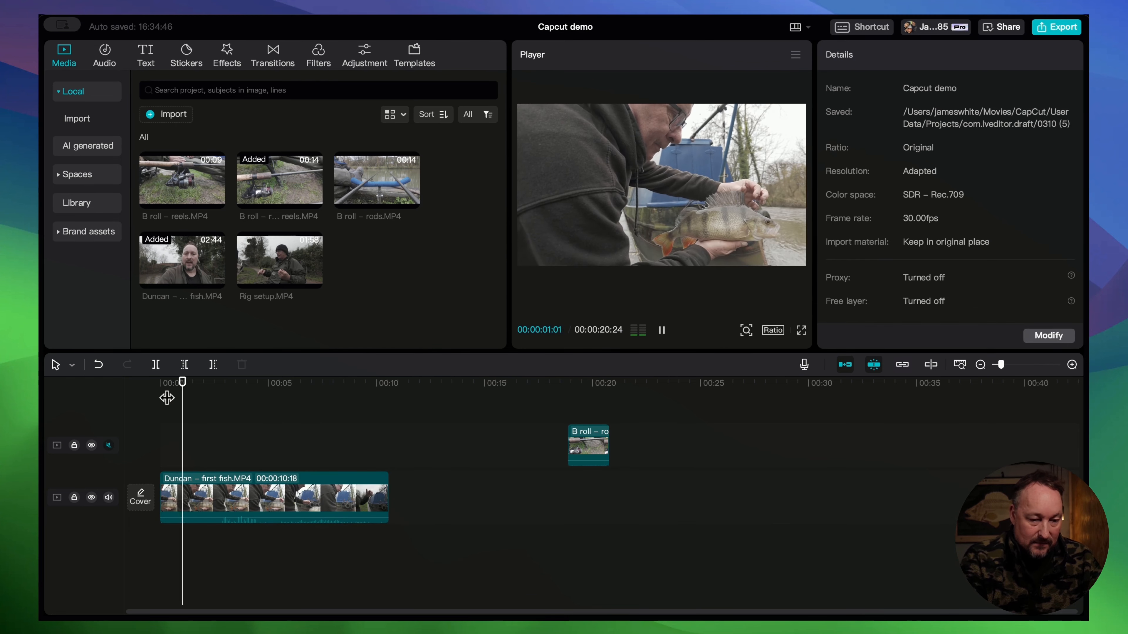
key("space")
- Move the B roll piece over the main clip to about 3.5 seconds, play it back, and delete it
left_click_drag(581, 439, 256, 435)
key("space")
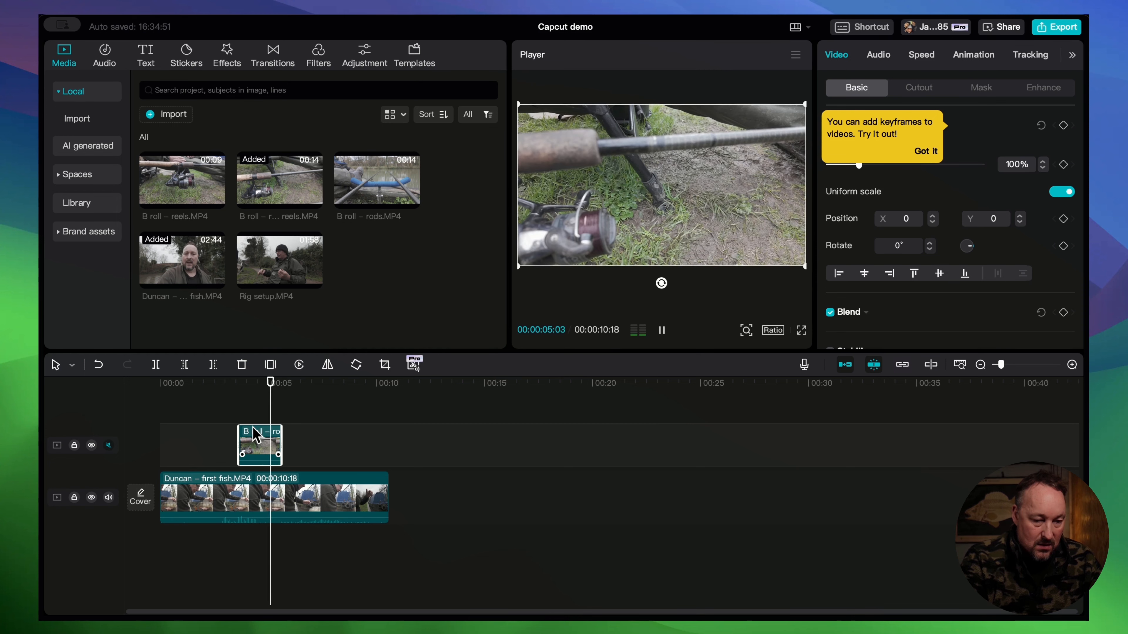
key("Delete")
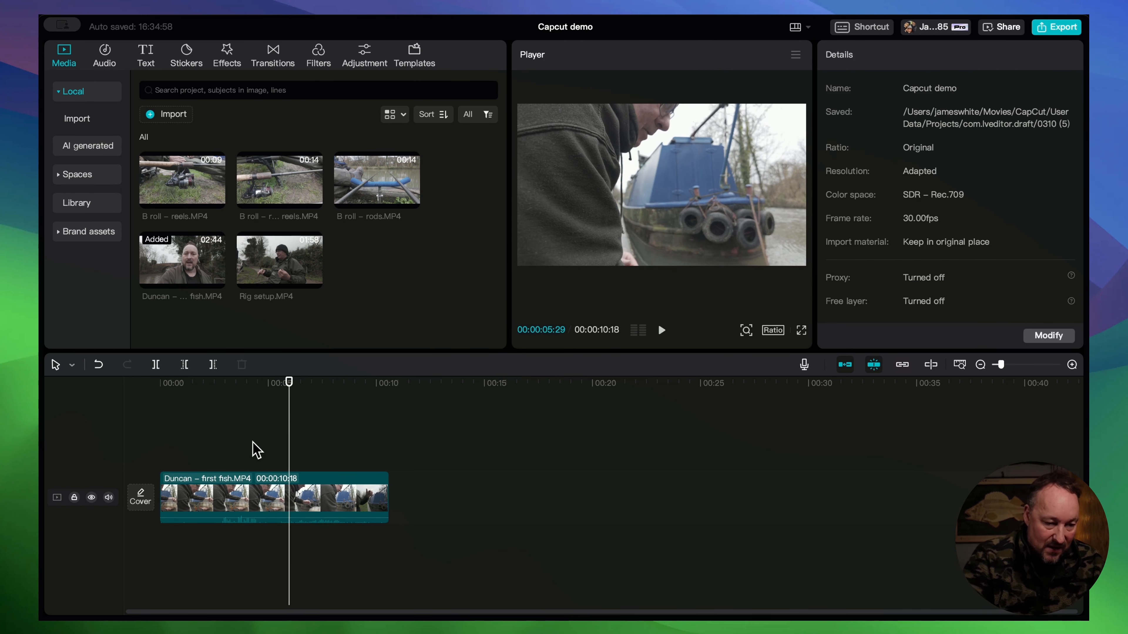
- Place B roll – rods.MP4 above the main clip at about 00:00:04, shorten its end to about one second, and play it back
left_click_drag(396, 189, 250, 442)
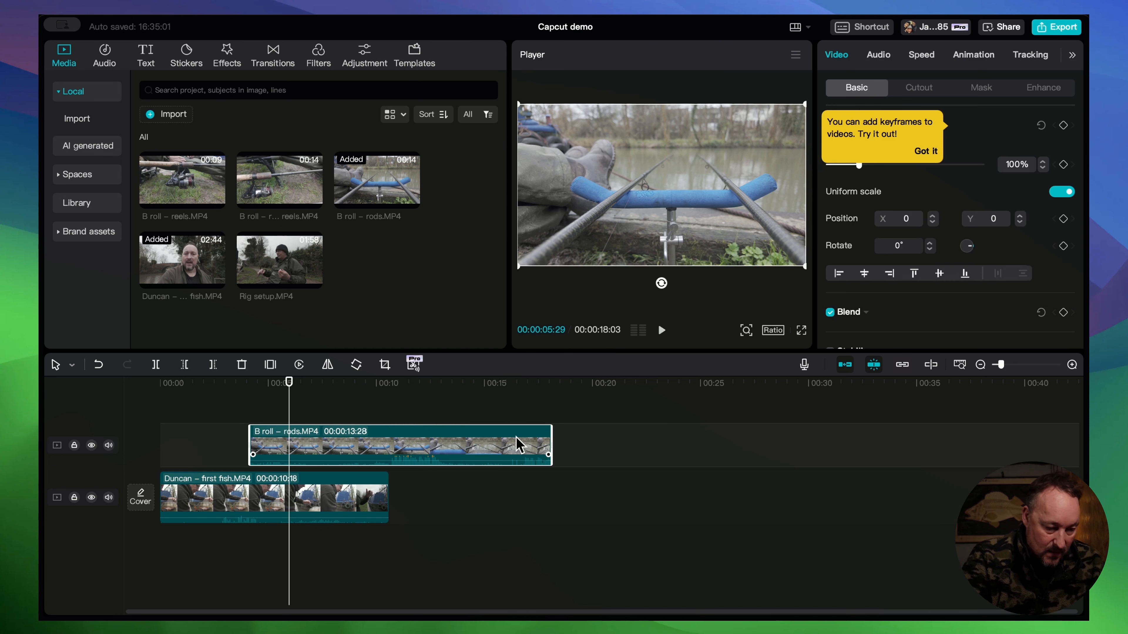
left_click_drag(551, 445, 227, 396)
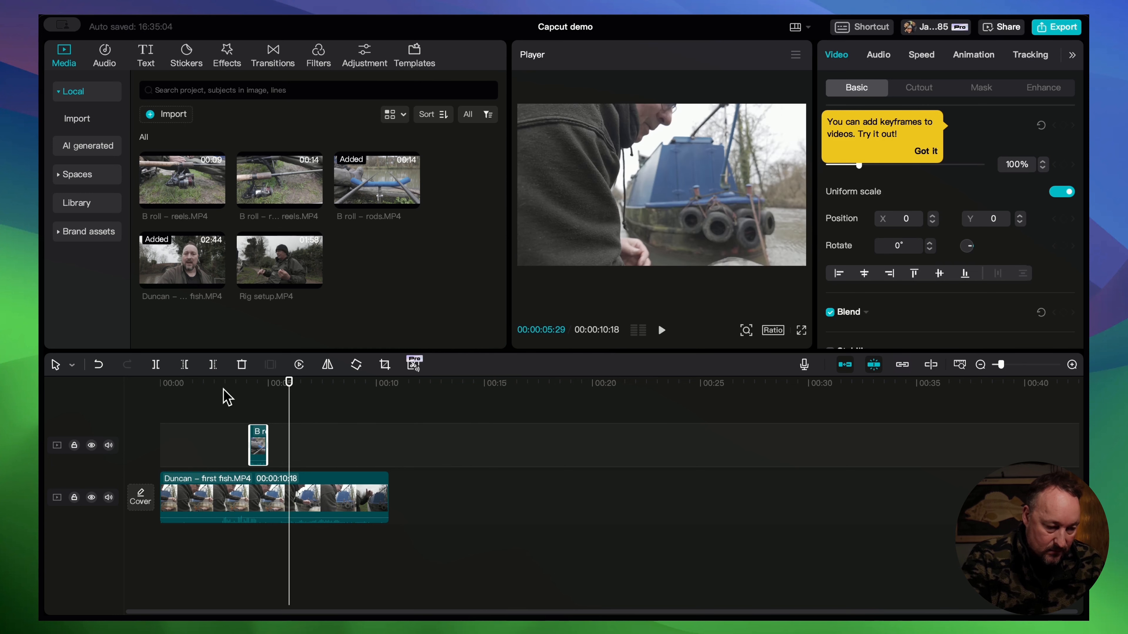
left_click(214, 394)
key("space")
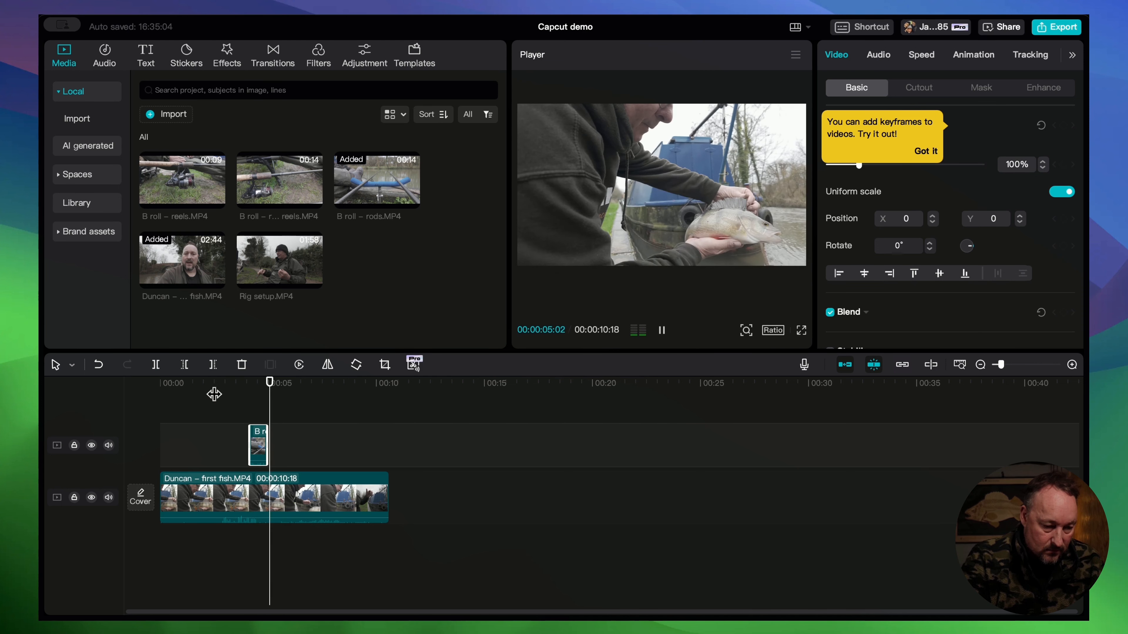
- Move the B roll – rods clip to about 5.3 seconds above the main clip, lengthen it to about two seconds, and play it back
key("space")
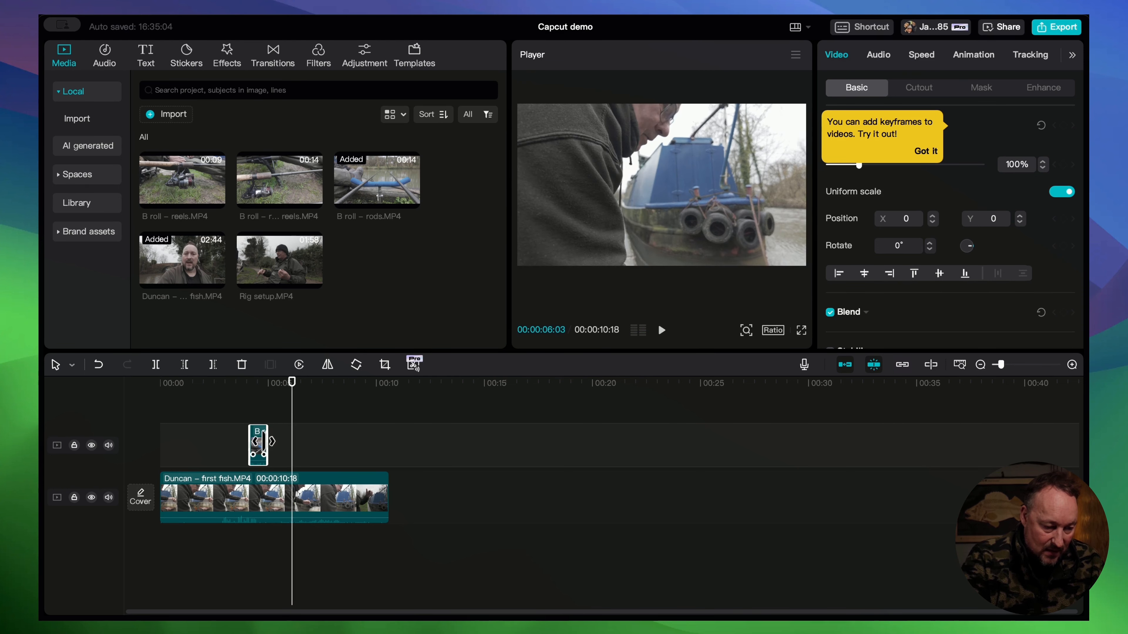
left_click_drag(264, 441, 303, 444)
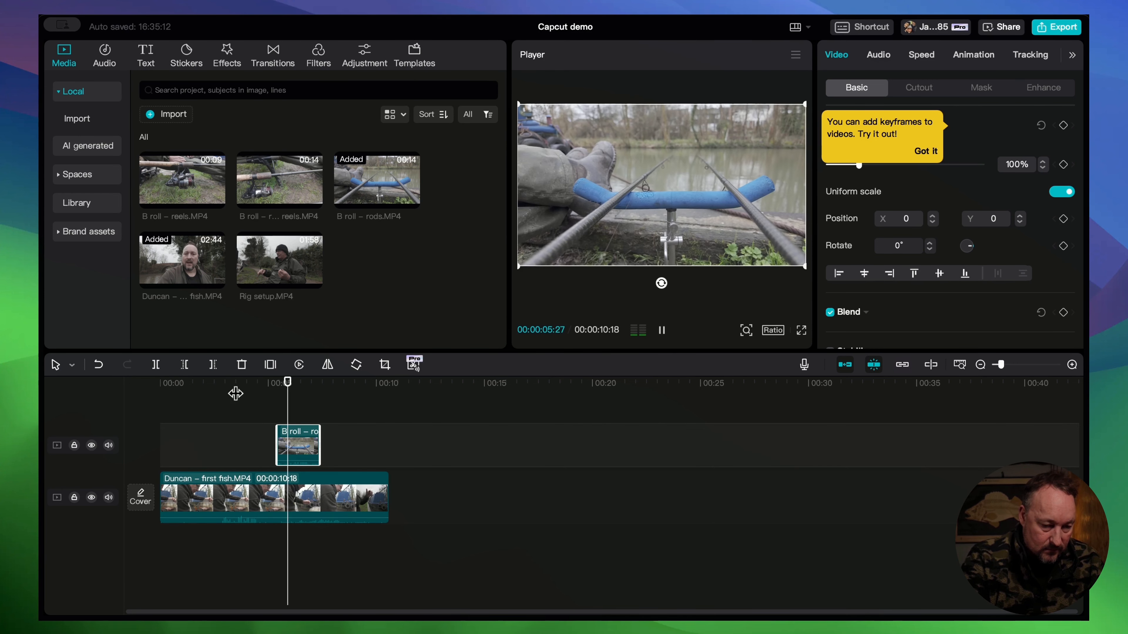
key("space")
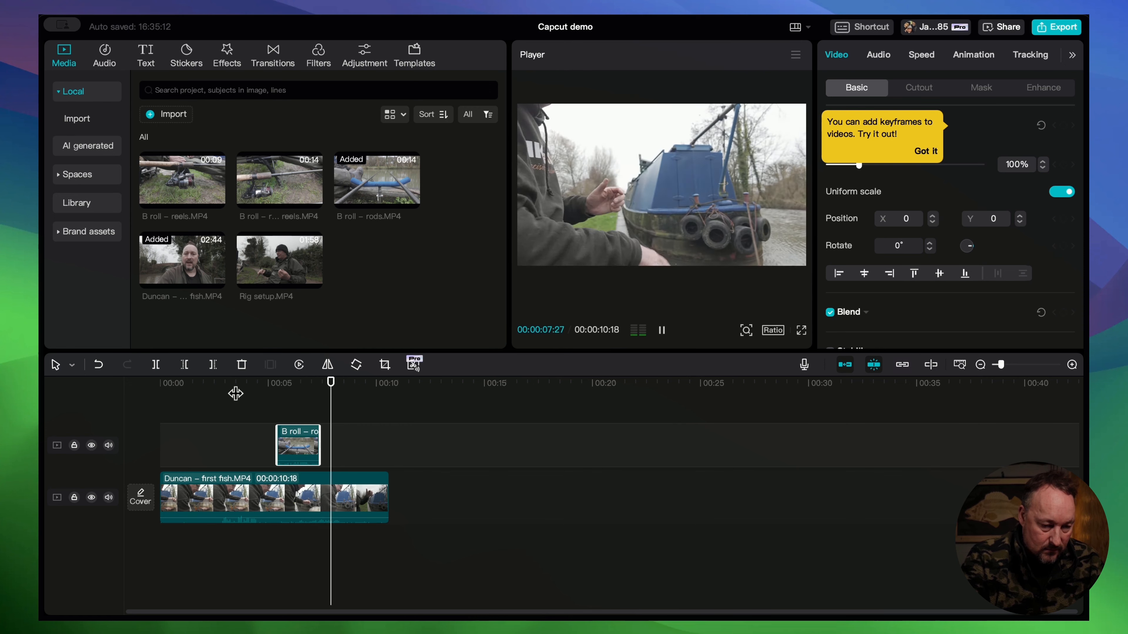
key("space")
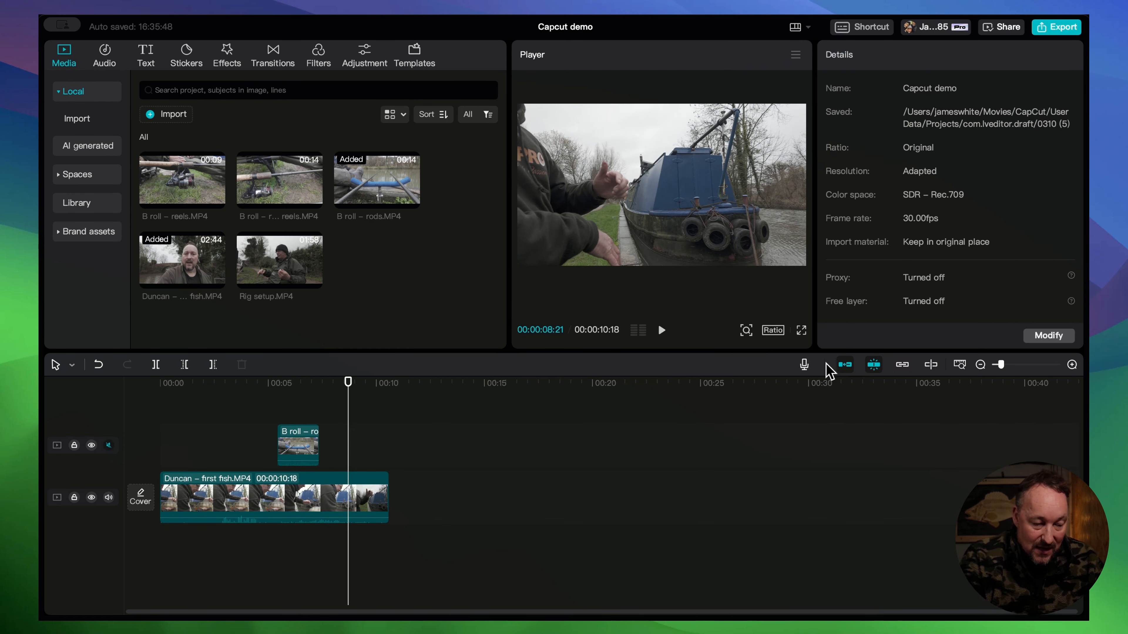
- Scale the main first fish clip to 190% and reposition it to X −1430, Y 913 so the fish fills the frame
left_click(319, 504)
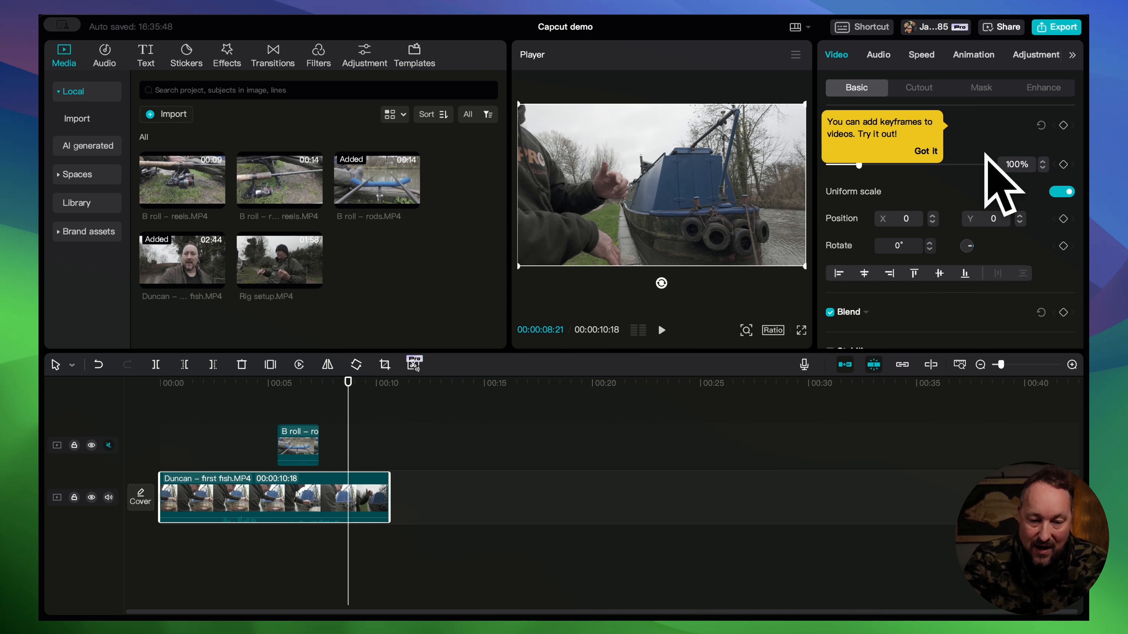
left_click(924, 152)
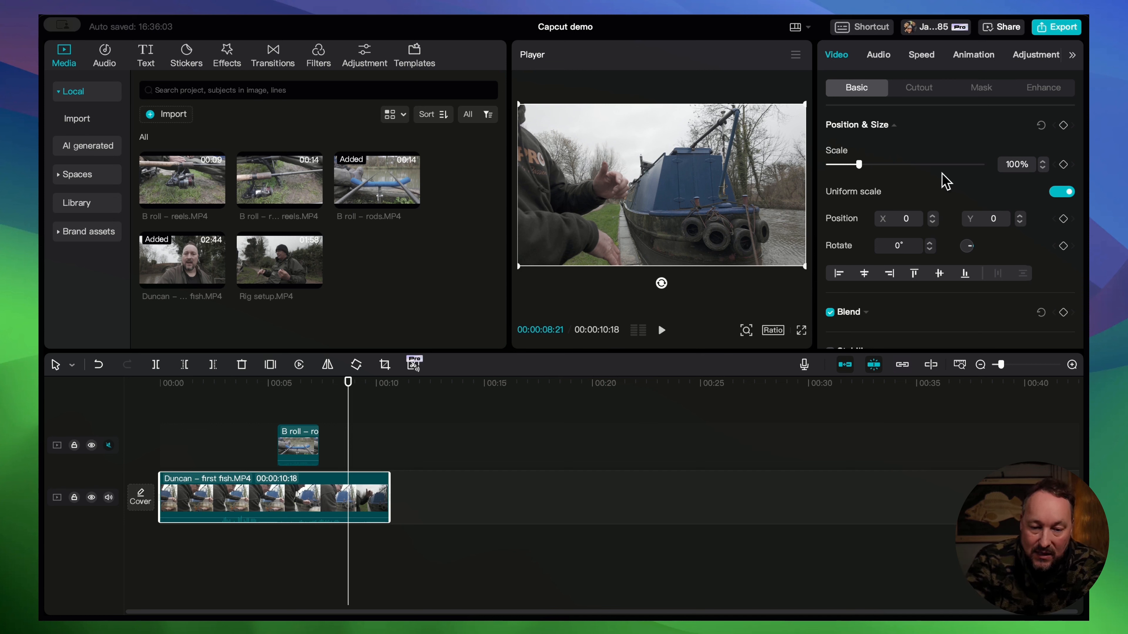
left_click(224, 389)
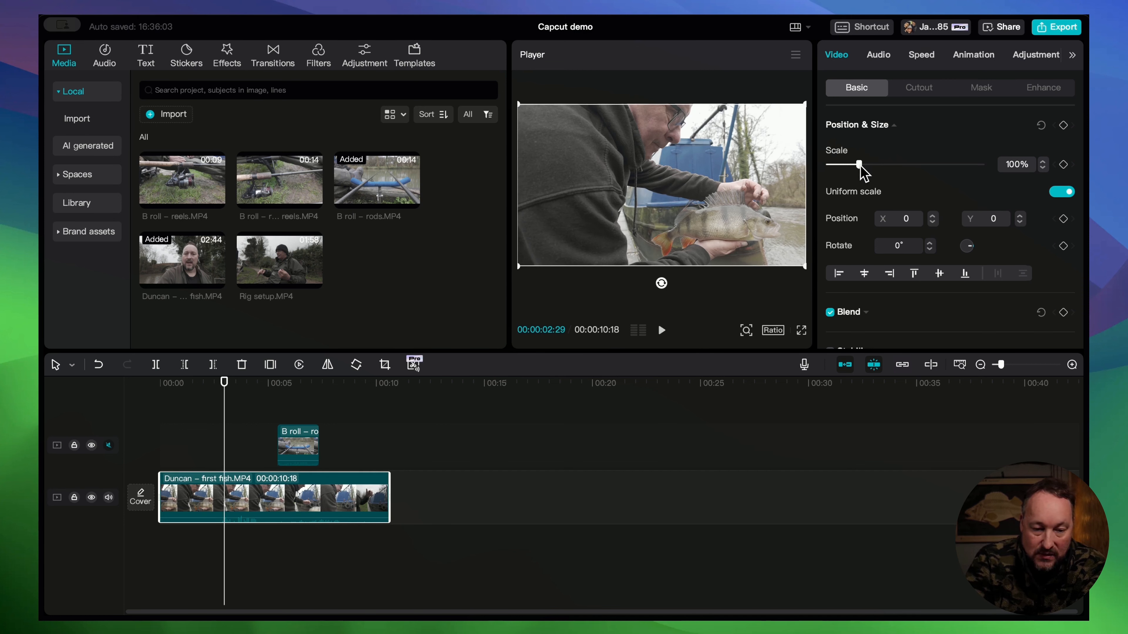
left_click_drag(860, 166, 887, 165)
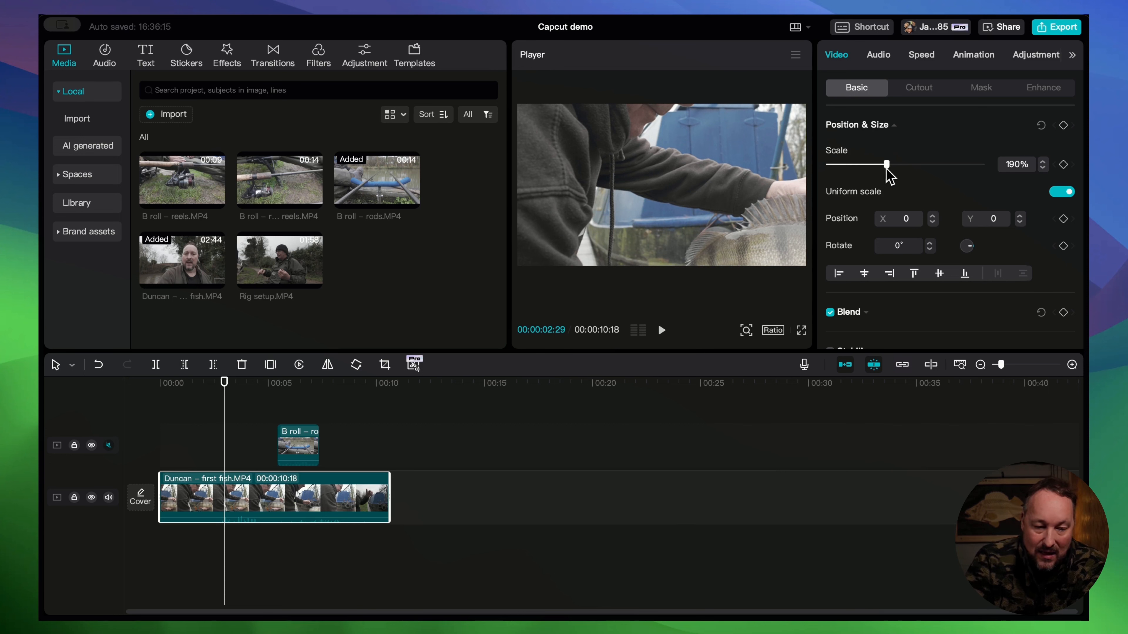
left_click_drag(747, 193, 640, 124)
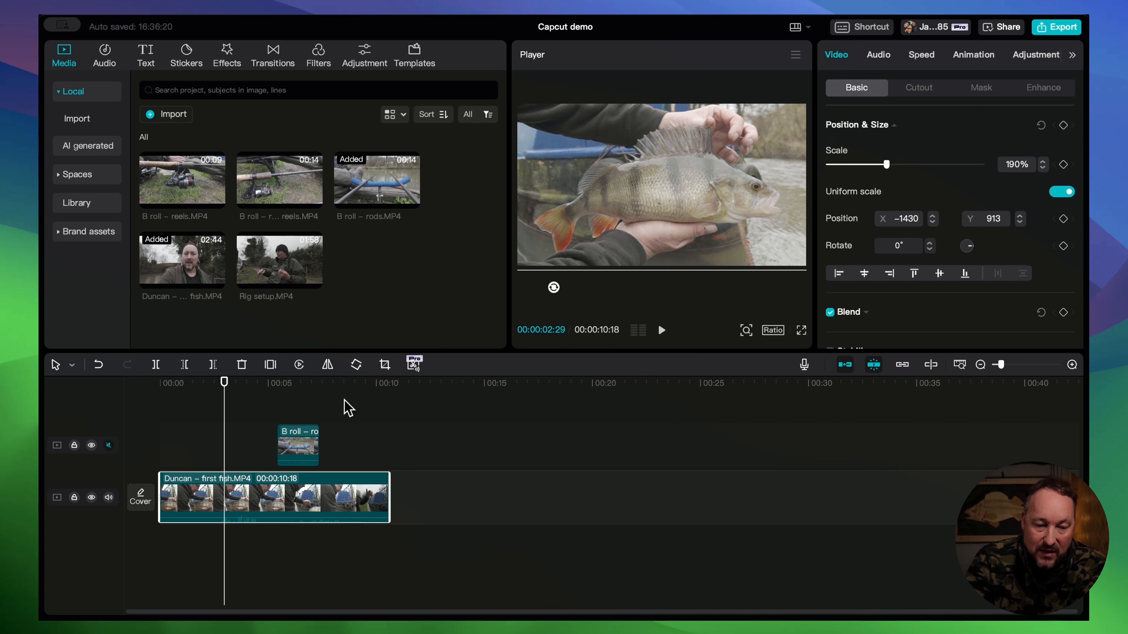
- Play the enlarged main clip from its start to about 00:00:04:05 to review the new framing
left_click(165, 385)
key("space")
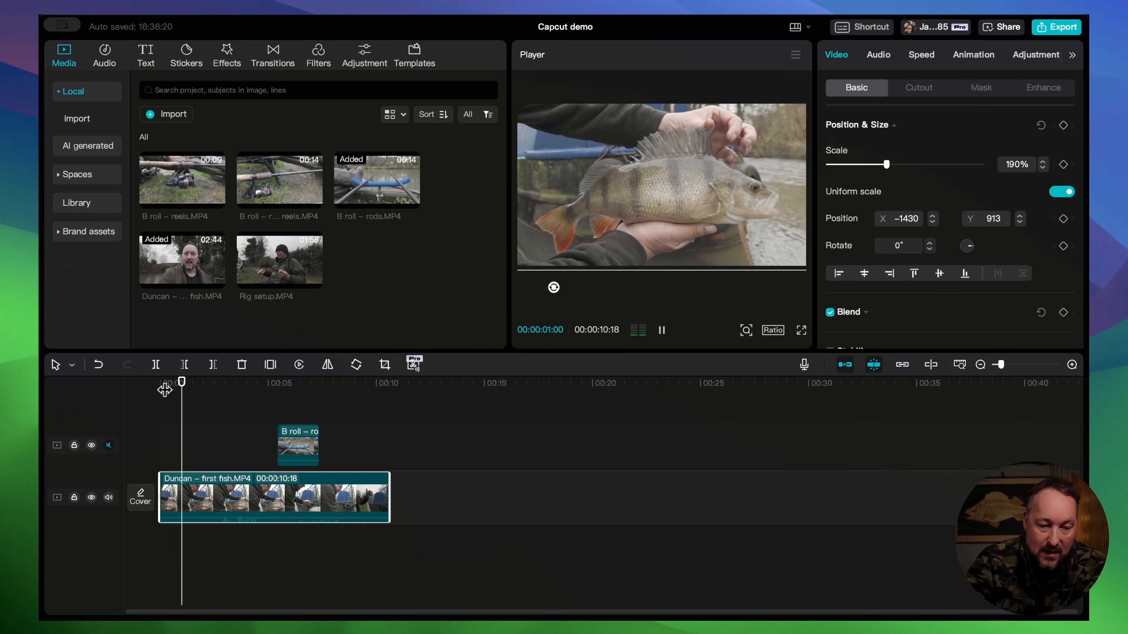
key("space")
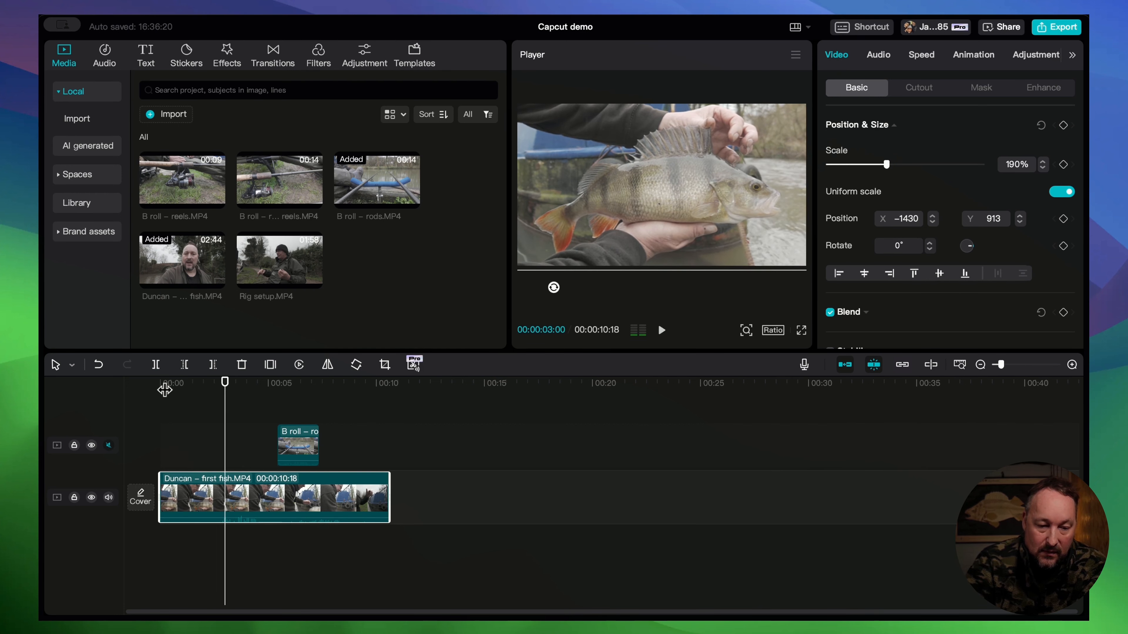
key("Left")
key("Left")
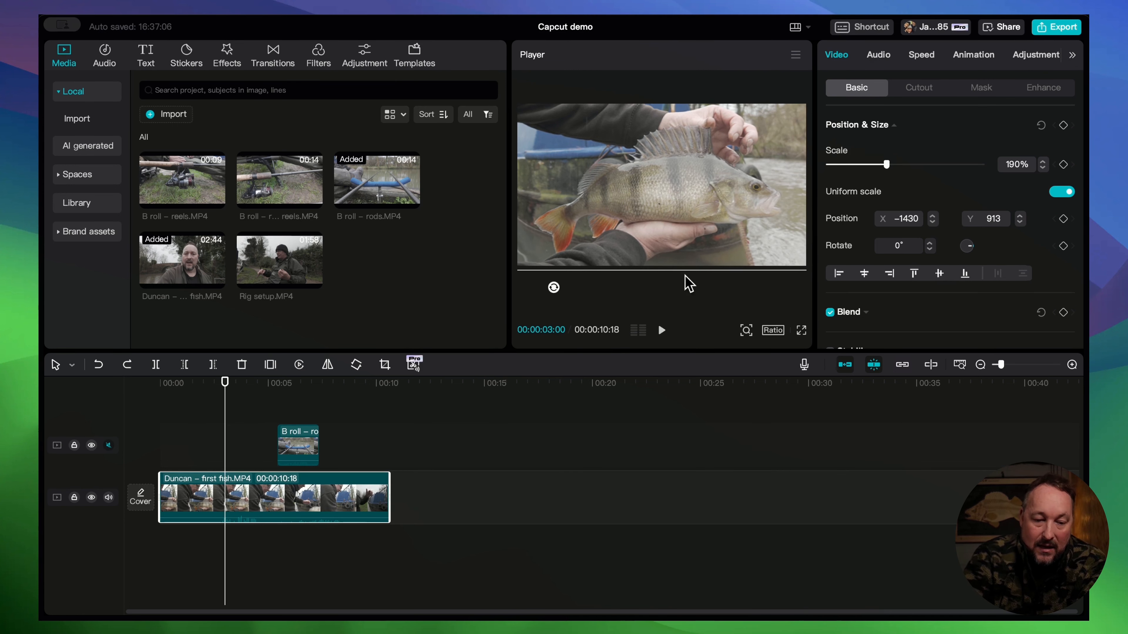
key("space")
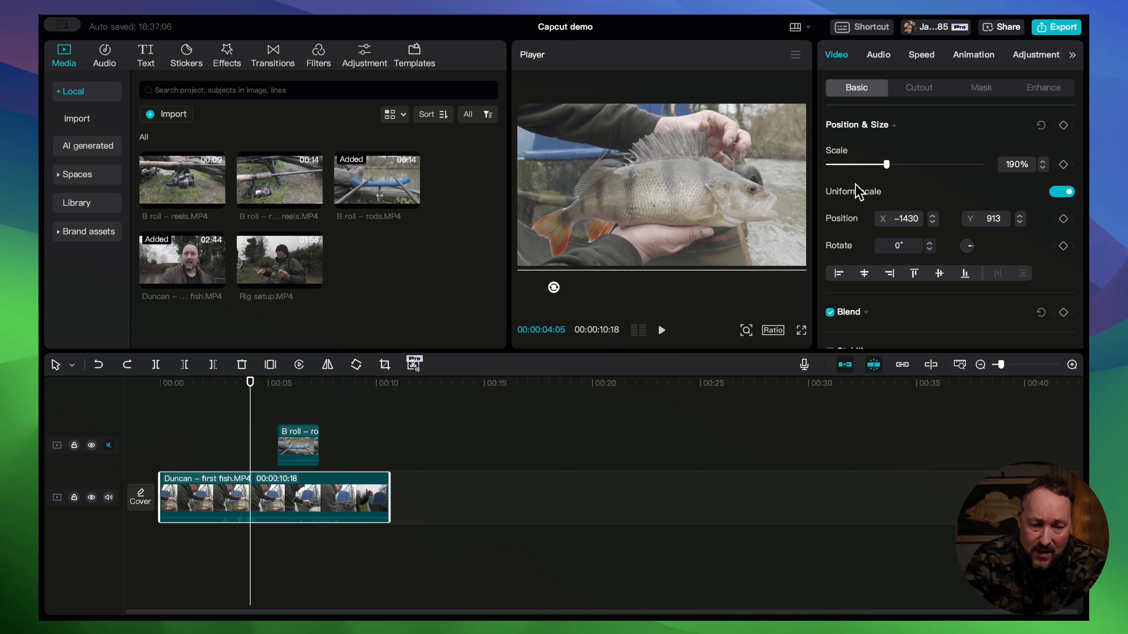
- Try Enhance voice in the main clip's basic audio settings
left_click(878, 55)
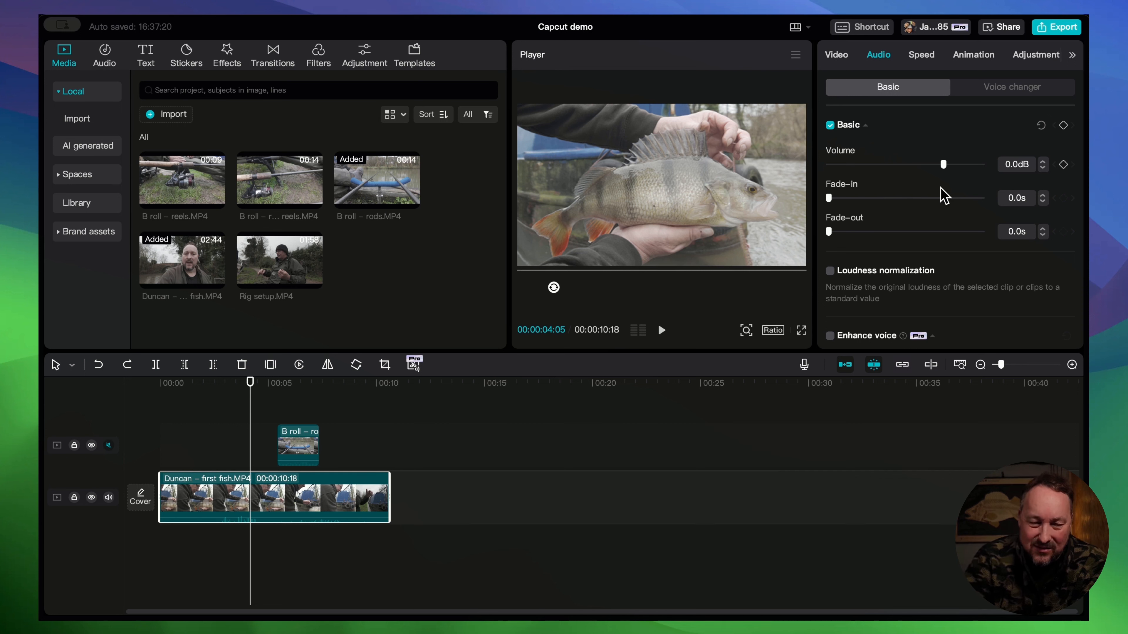
scroll(943, 196, "down", 4)
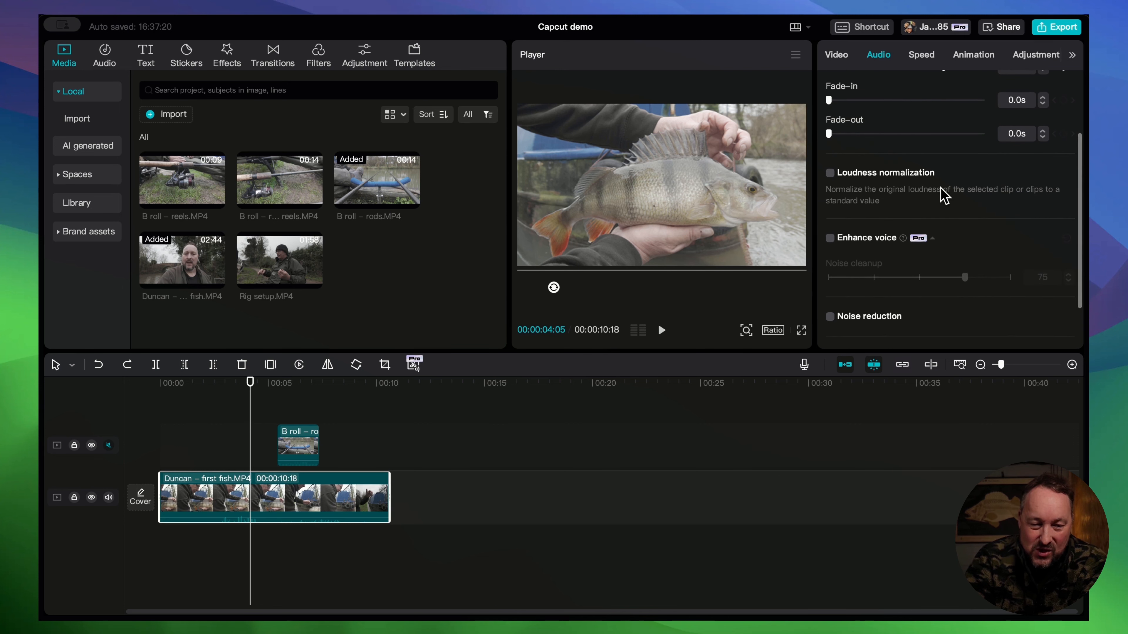
scroll(942, 195, "down", 3)
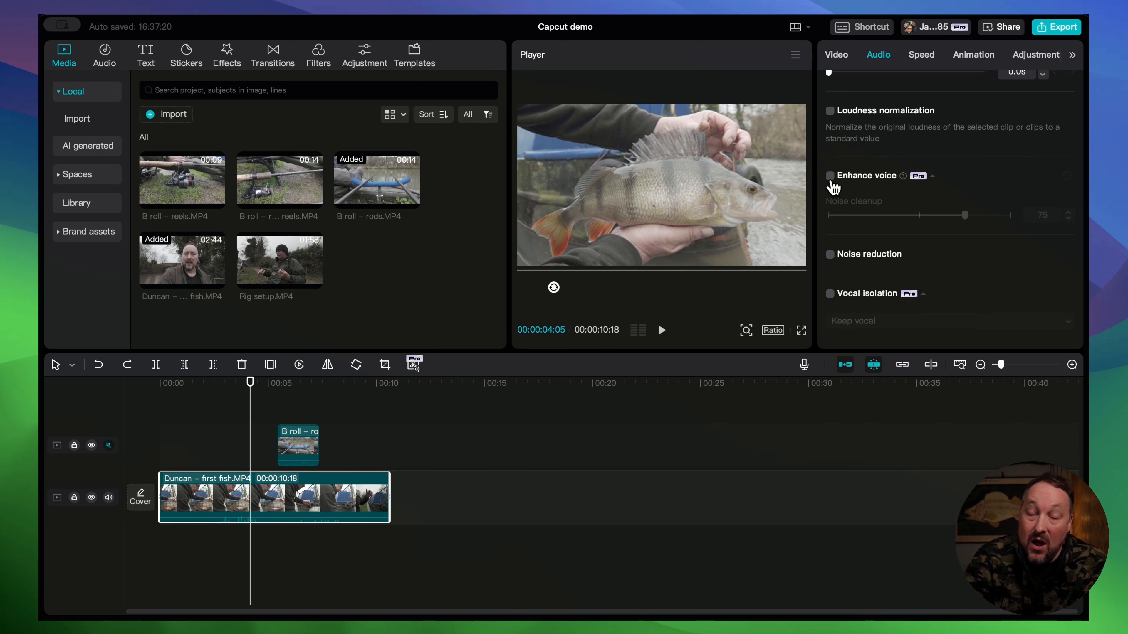
left_click(831, 178)
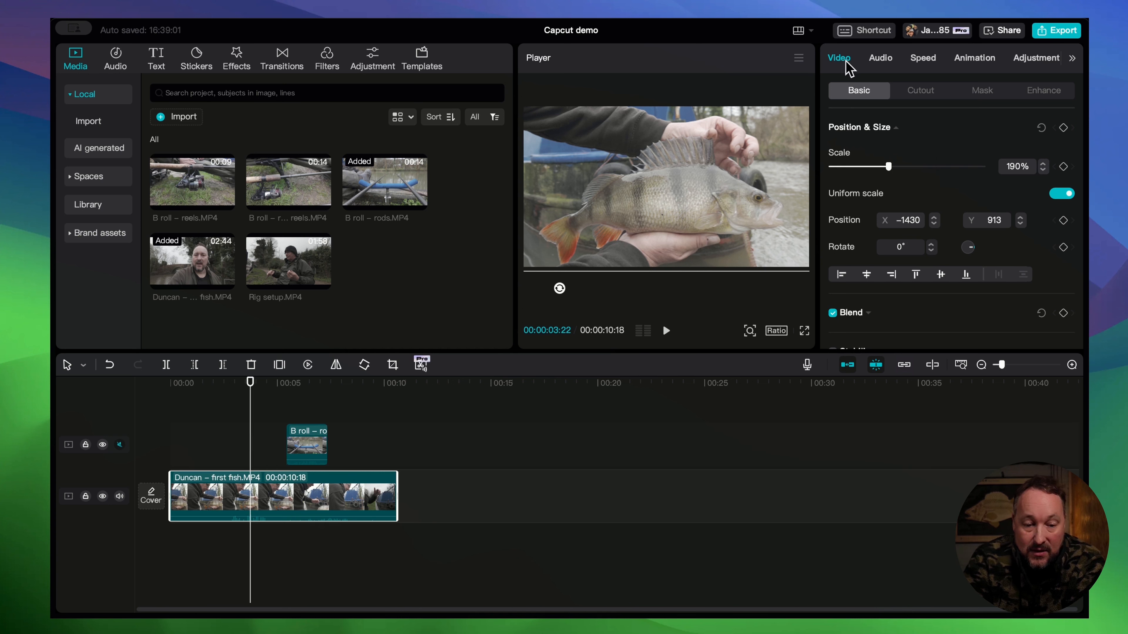
- Examine the main clip's basic video options, from Position & Size and Stabilize down to Camera tracking
scroll(933, 190, "down", 5)
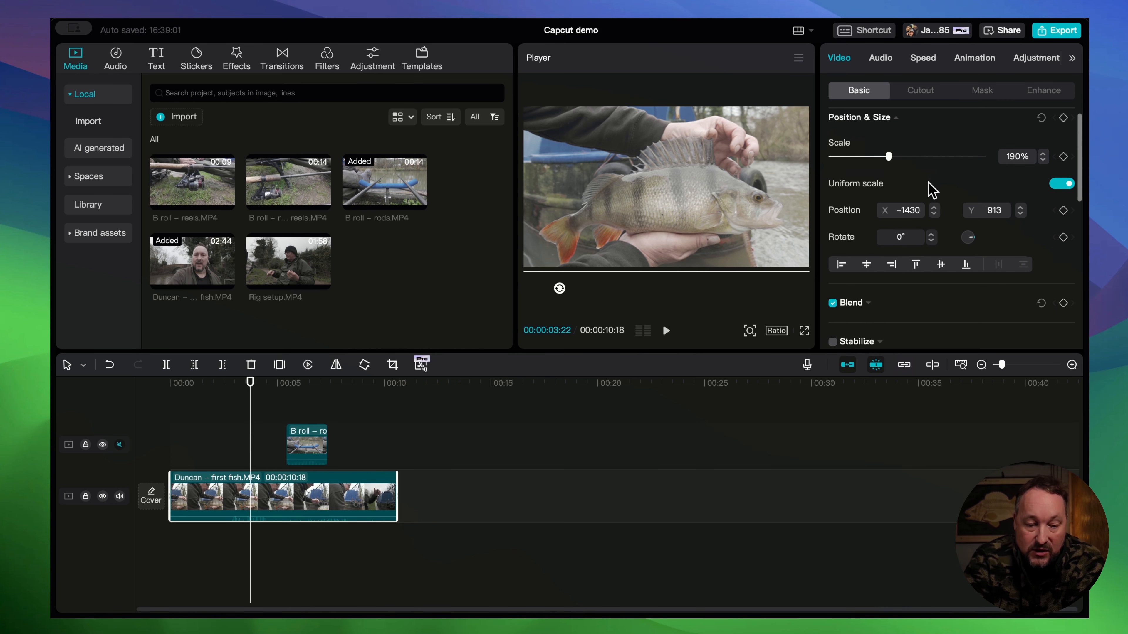
scroll(933, 190, "down", 2)
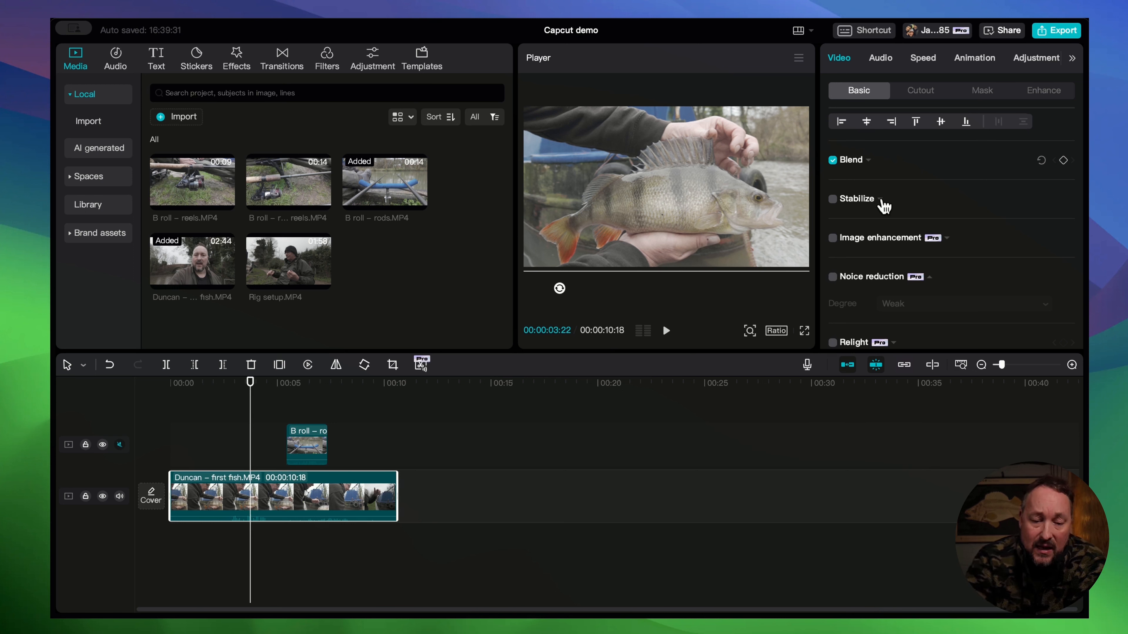
scroll(884, 206, "down", 3)
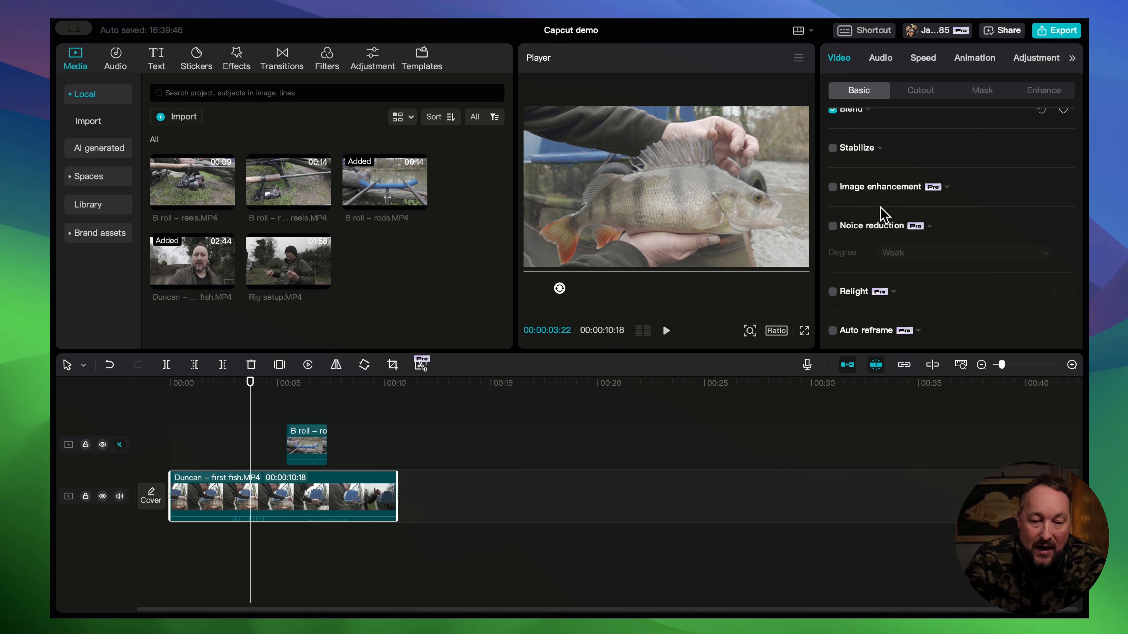
scroll(884, 215, "down", 5)
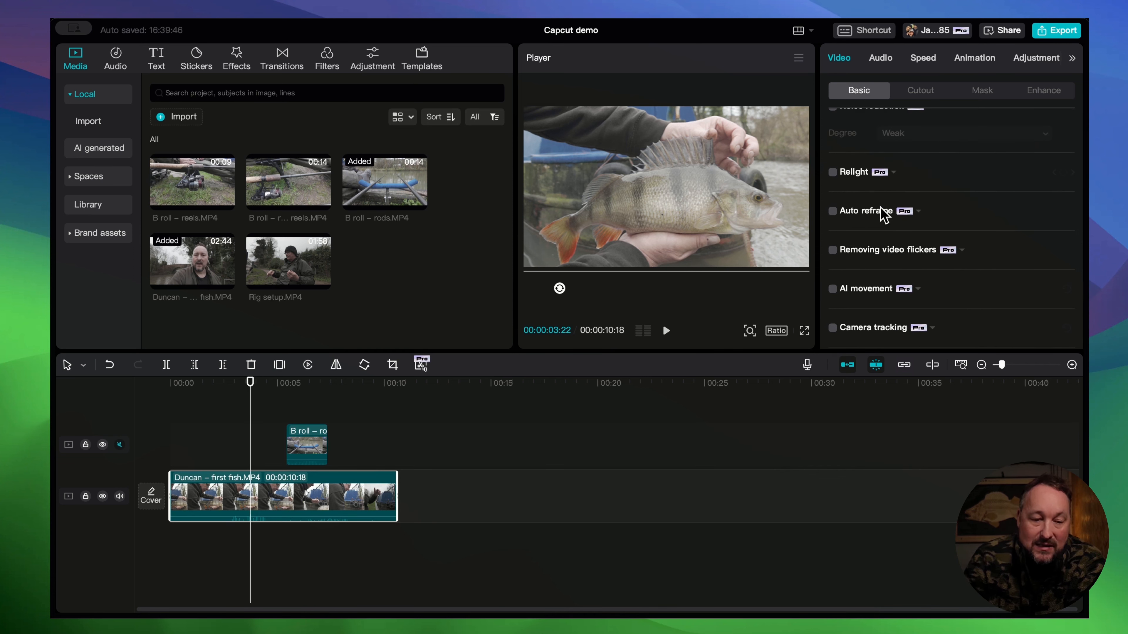
scroll(884, 215, "down", 2)
scroll(884, 215, "up", 5)
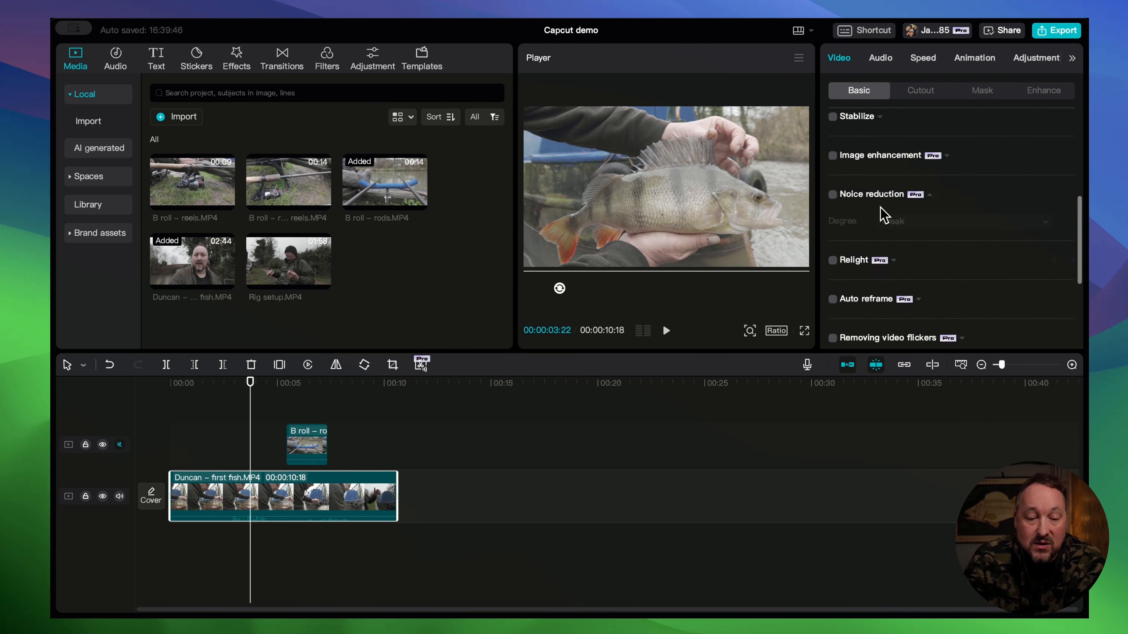
scroll(883, 216, "up", 5)
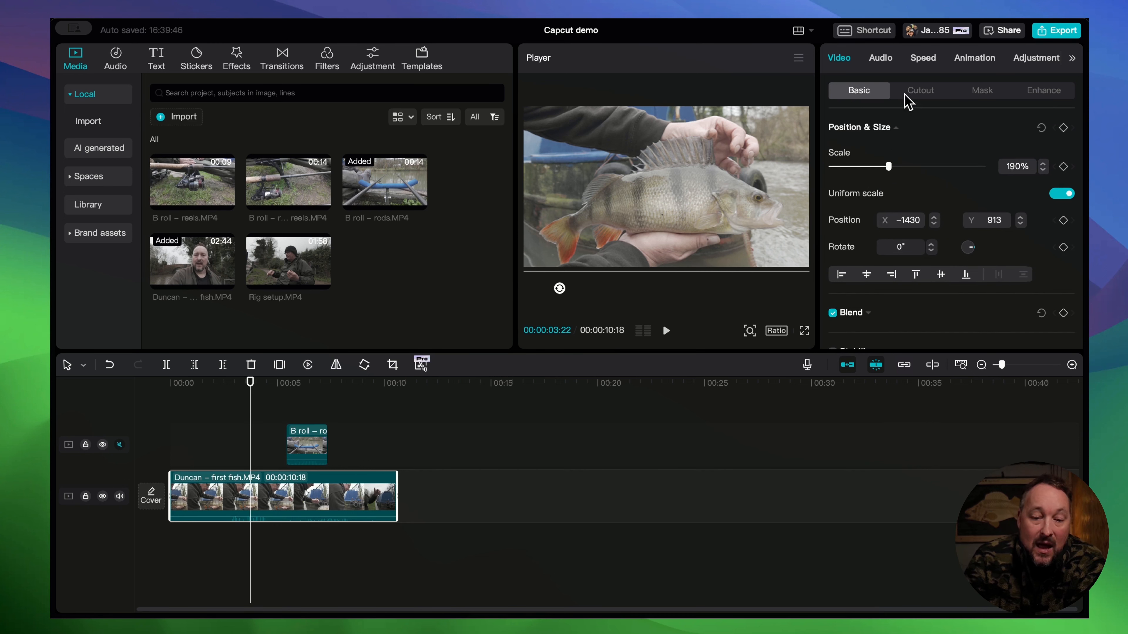
- Review the main clip's volume, fade, Loudness normalization and voice options, and its normal speed settings
left_click(879, 67)
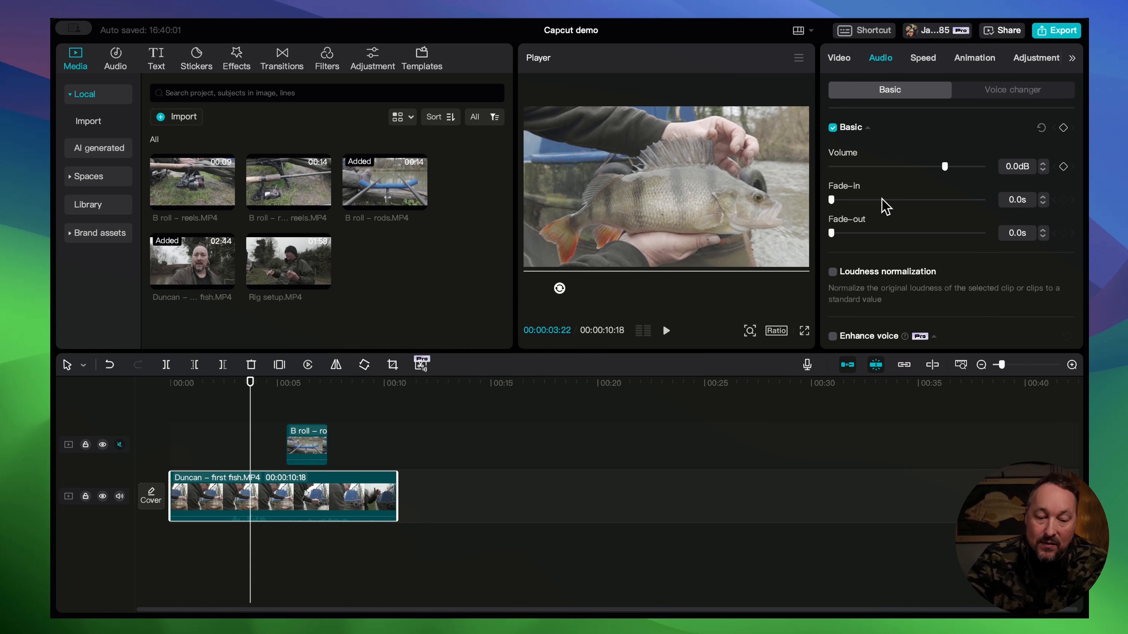
scroll(885, 206, "down", 5)
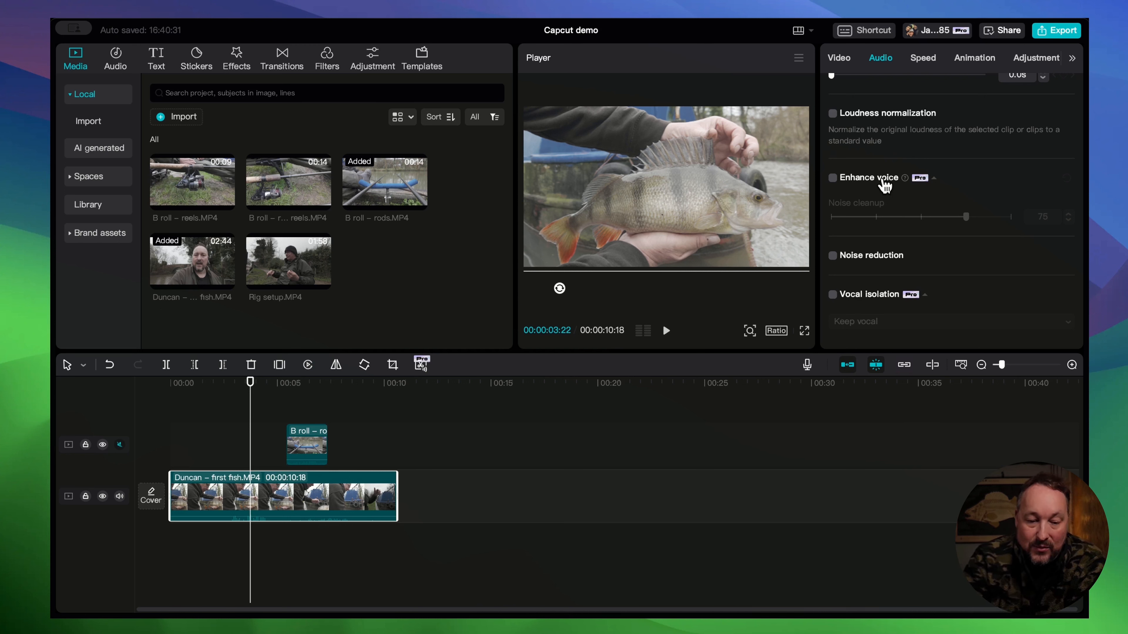
left_click(921, 62)
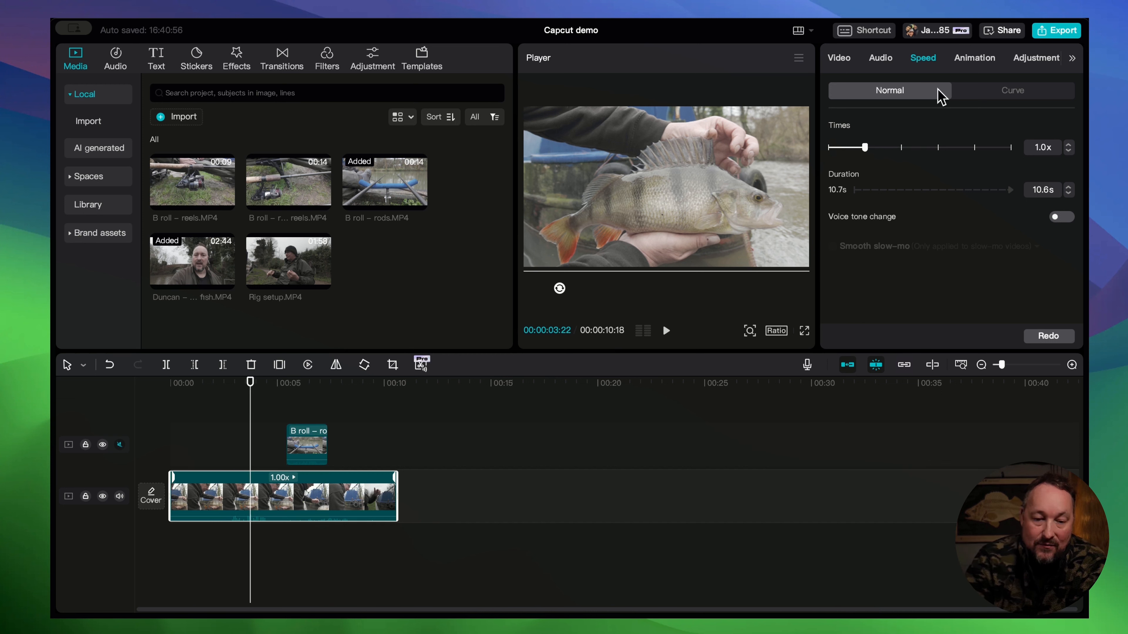
- Try the Rota...ning entrance animation on the main clip and set its In animation back to None
left_click(968, 67)
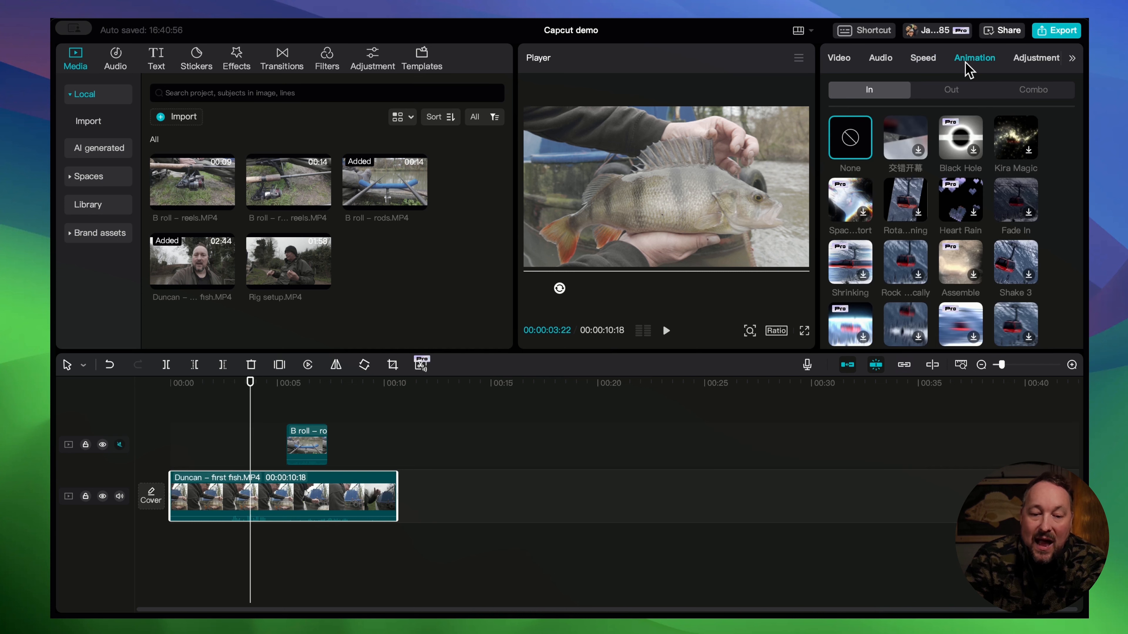
left_click(1025, 62)
left_click(972, 66)
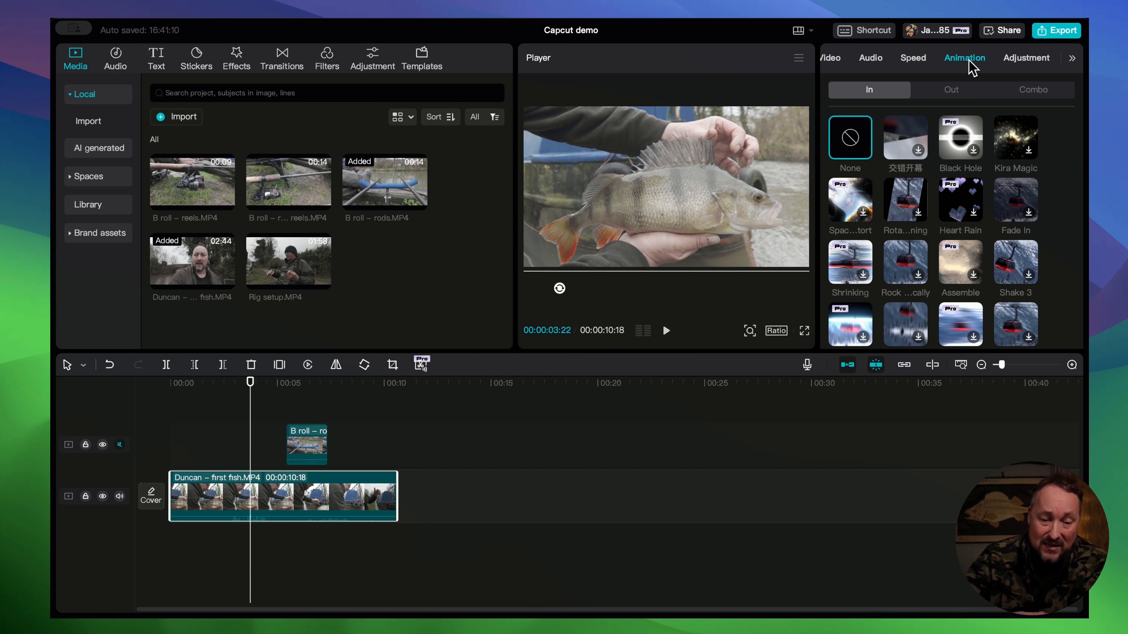
left_click(912, 189)
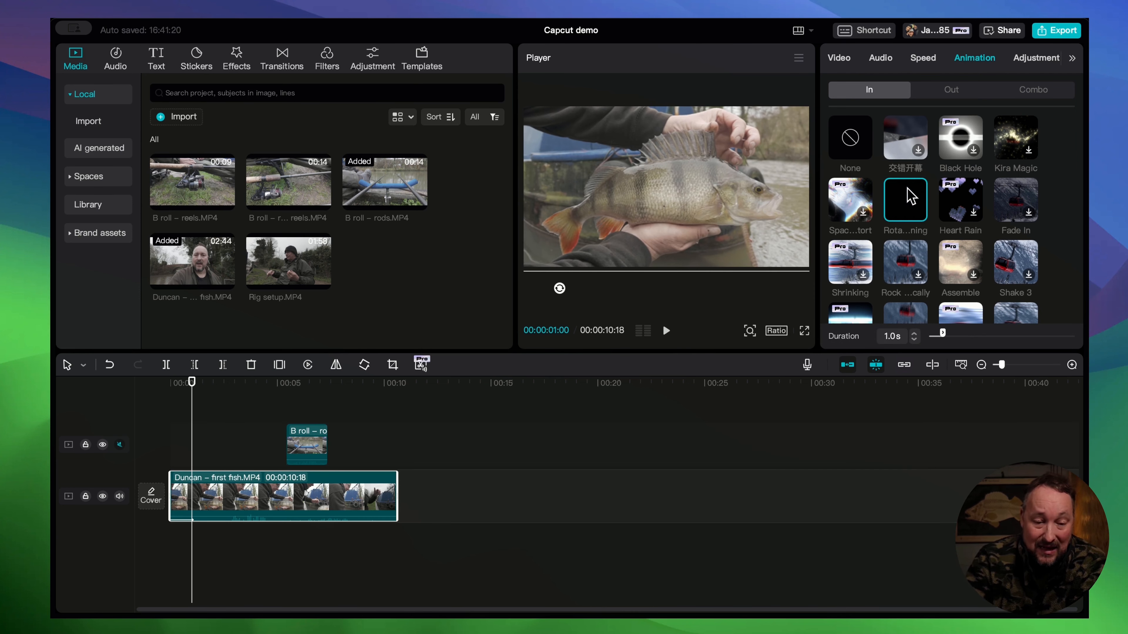
left_click(858, 143)
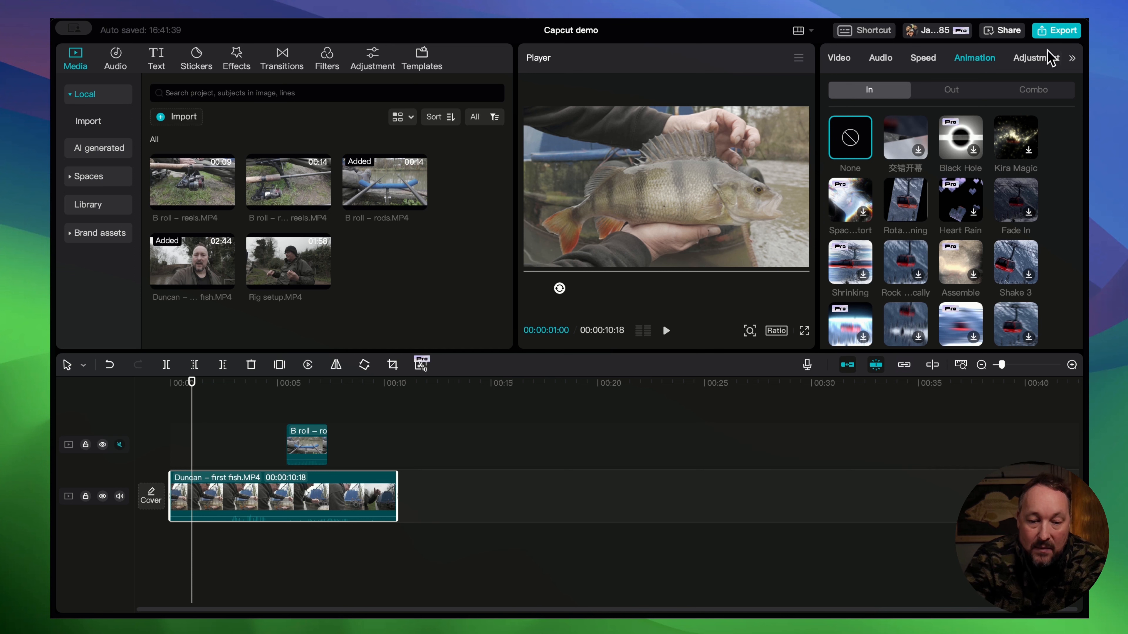
- Examine the main clip's basic color adjustments, including Auto adjust, LUT, Skin tone protection, and the sliders from Brightness to Blacks
left_click(1044, 59)
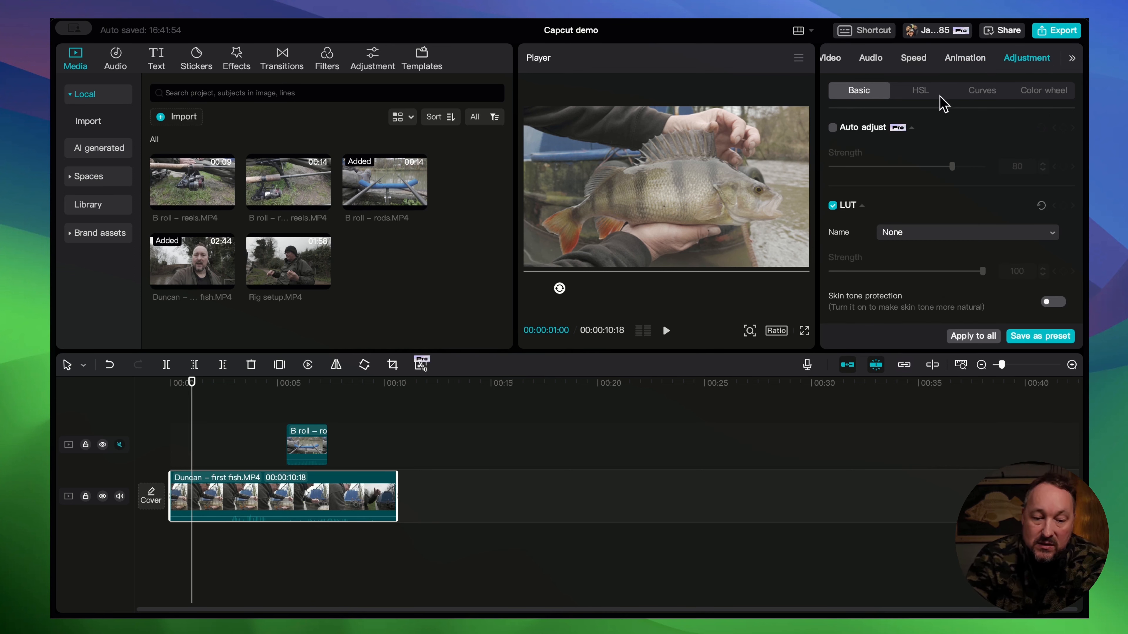
scroll(955, 169, "down", 5)
scroll(972, 177, "up", 5)
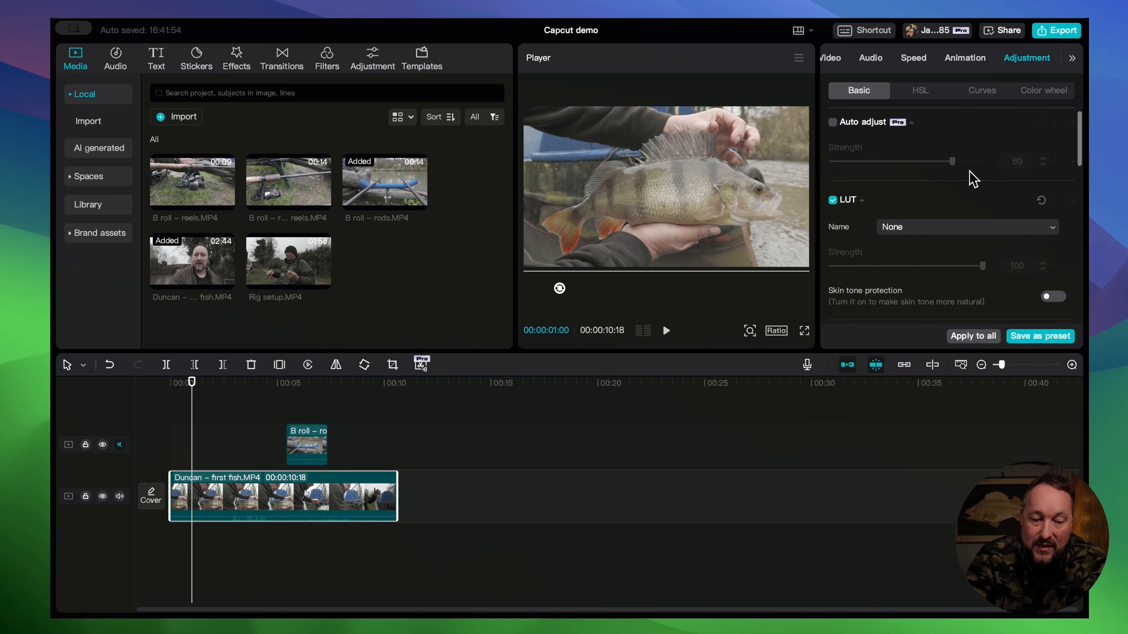
scroll(972, 177, "down", 5)
scroll(972, 176, "up", 4)
scroll(972, 176, "down", 6)
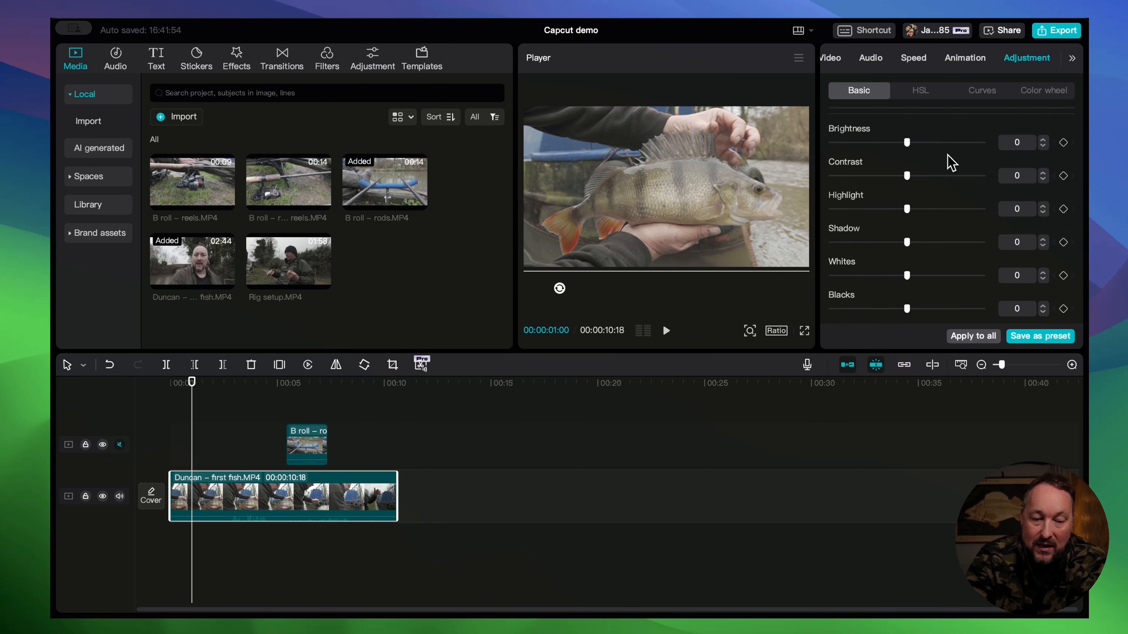
scroll(929, 246, "up", 4)
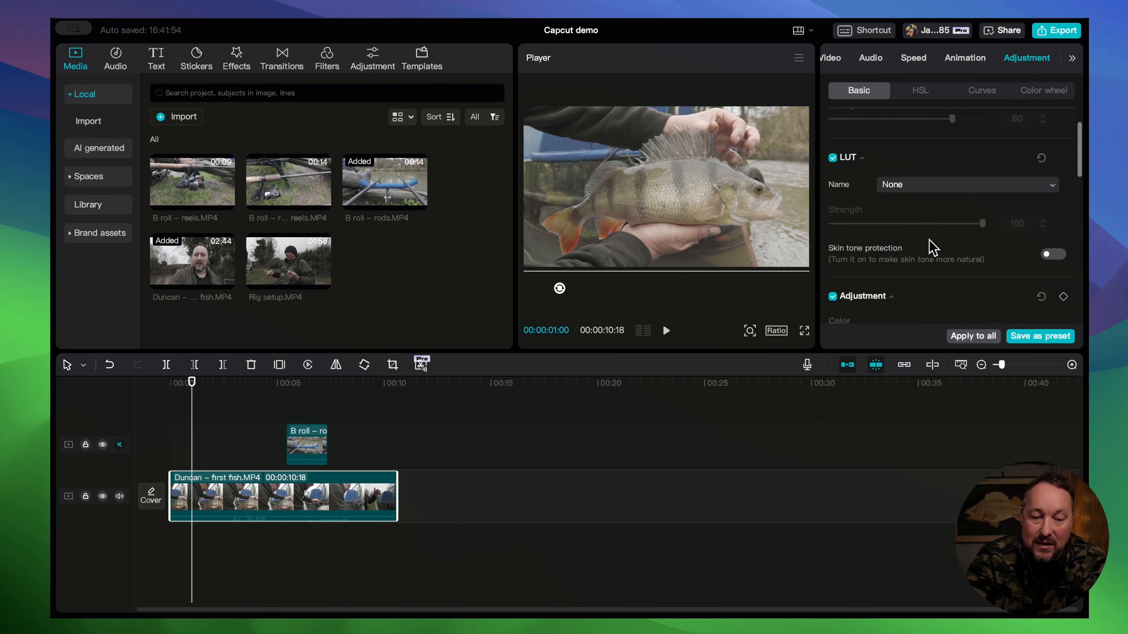
scroll(933, 246, "up", 2)
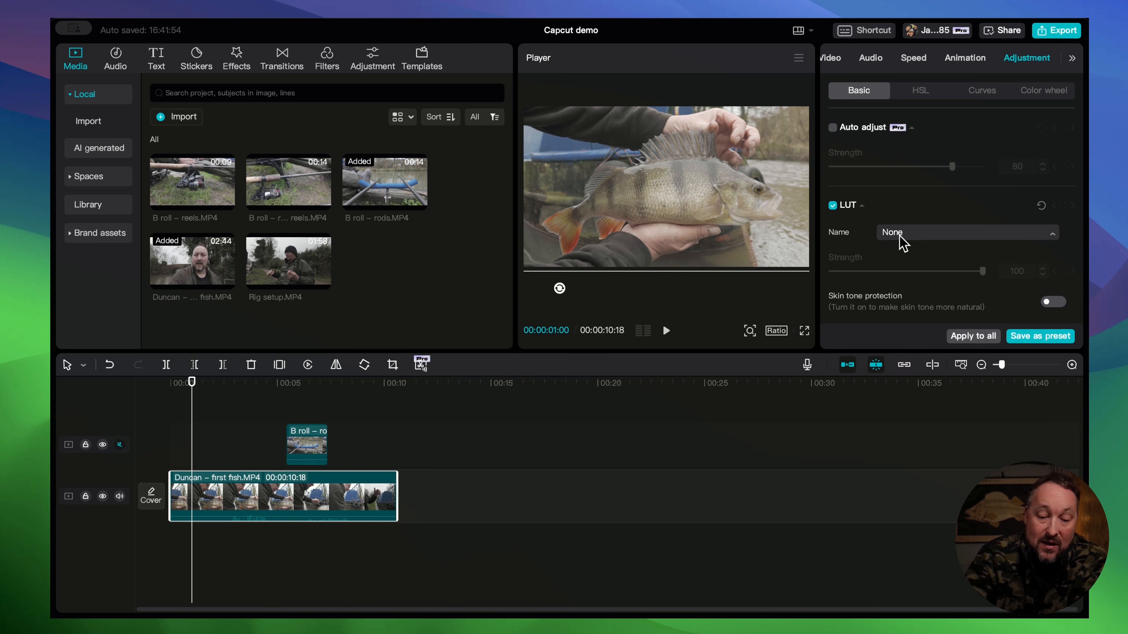
- Apply the DJI OSMO Pocket 3 Rec.709 V1.cube LUT to the main clip and compare the picture with the LUT off and on
left_click(907, 273)
scroll(906, 273, "down", 2)
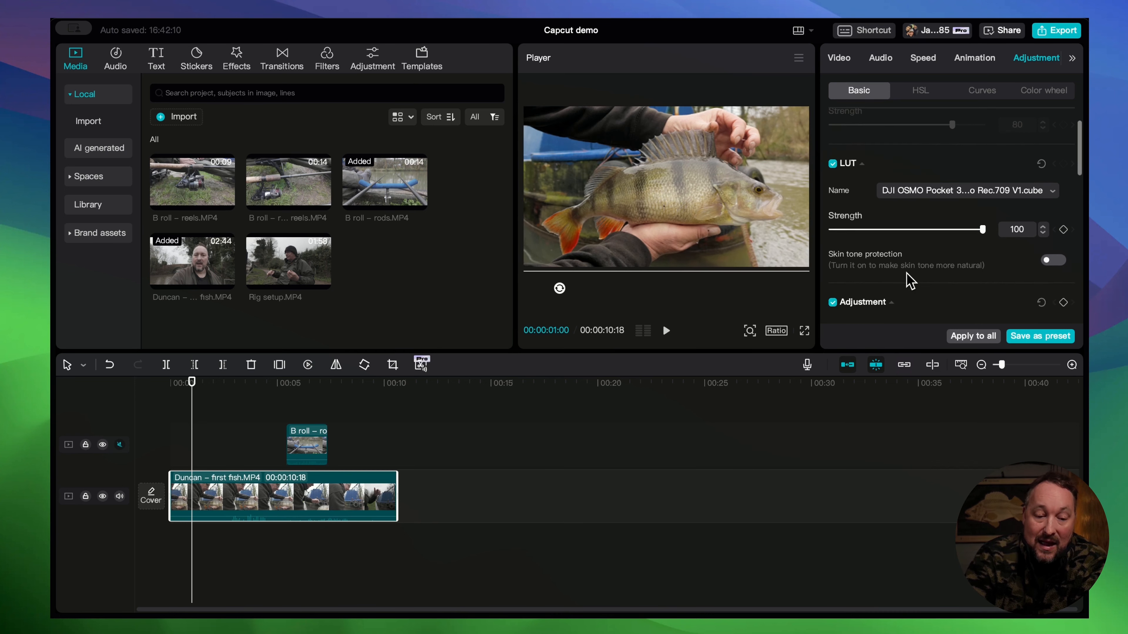
scroll(909, 281, "down", 3)
scroll(910, 281, "up", 4)
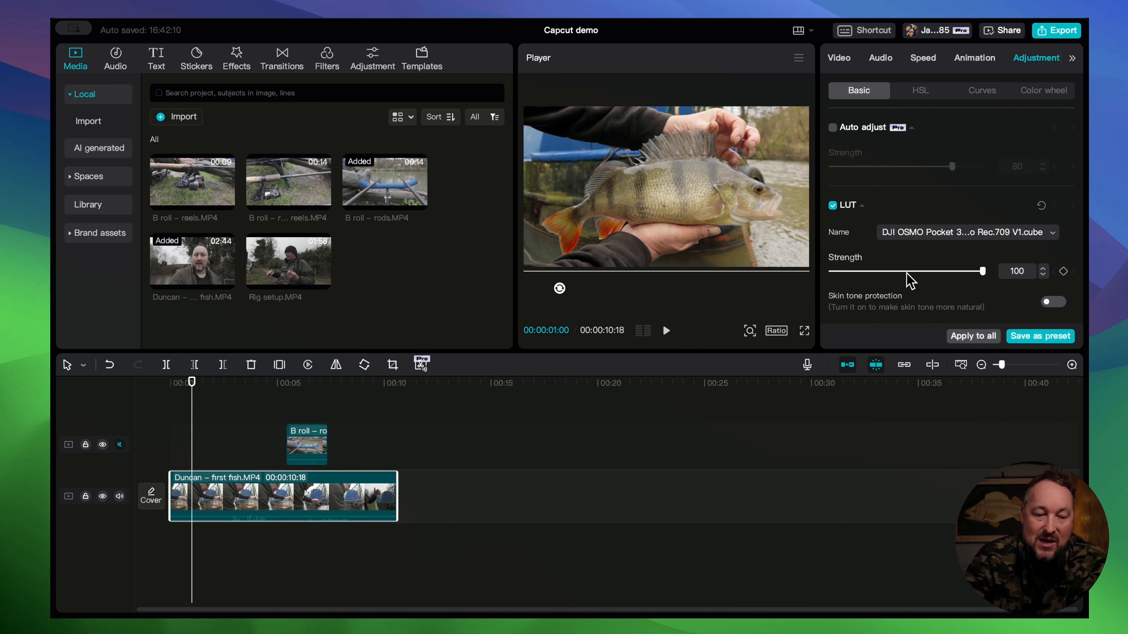
left_click(834, 206)
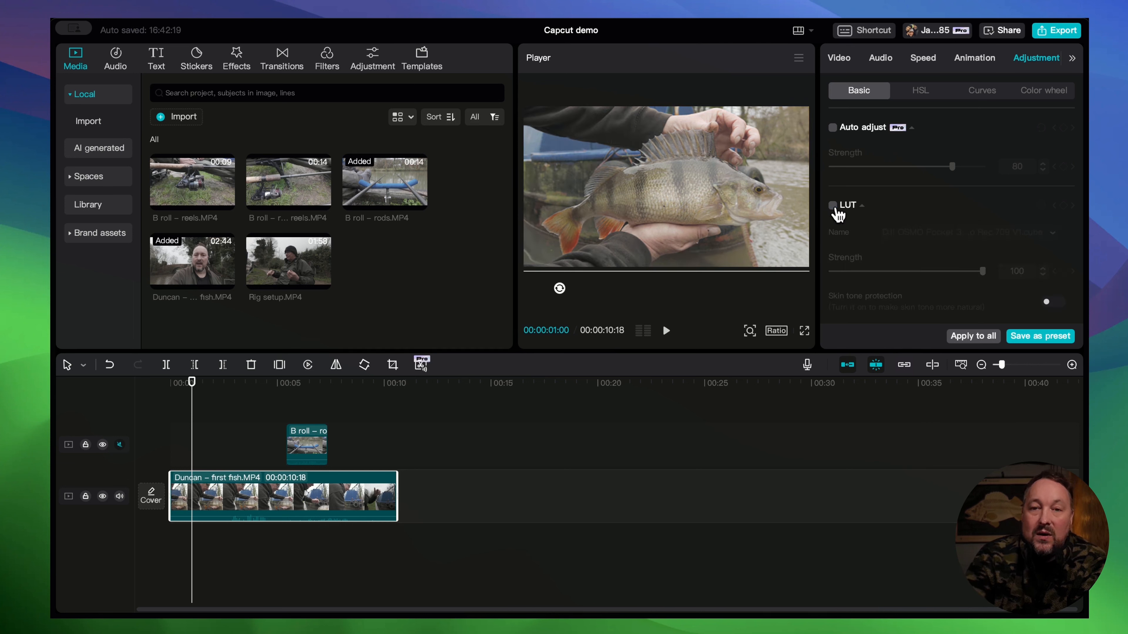
left_click(833, 206)
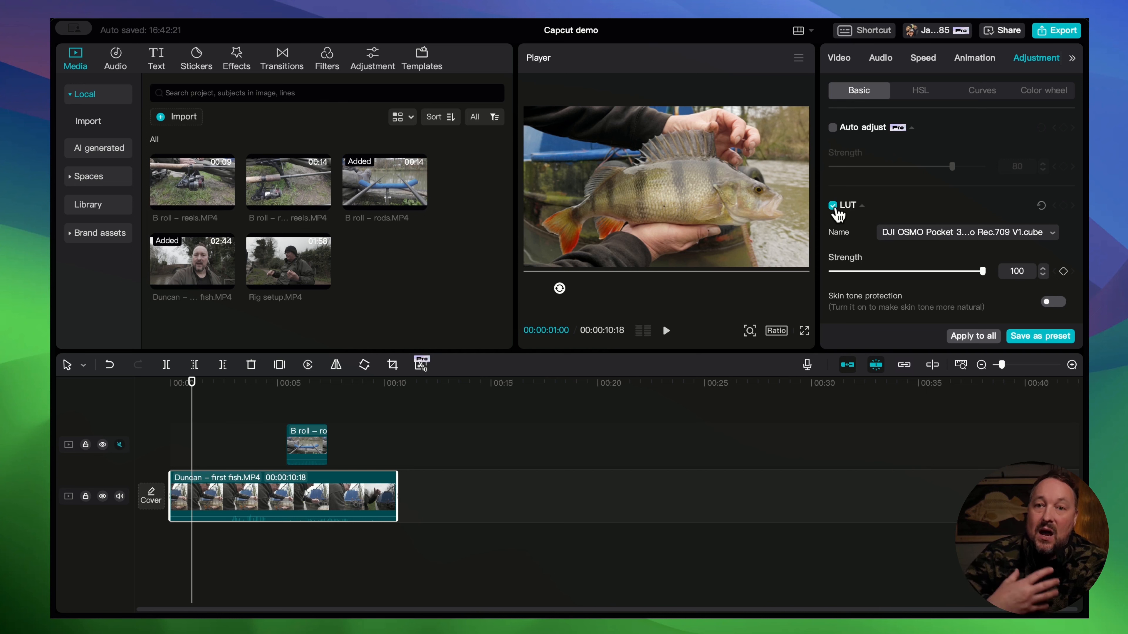
key("space")
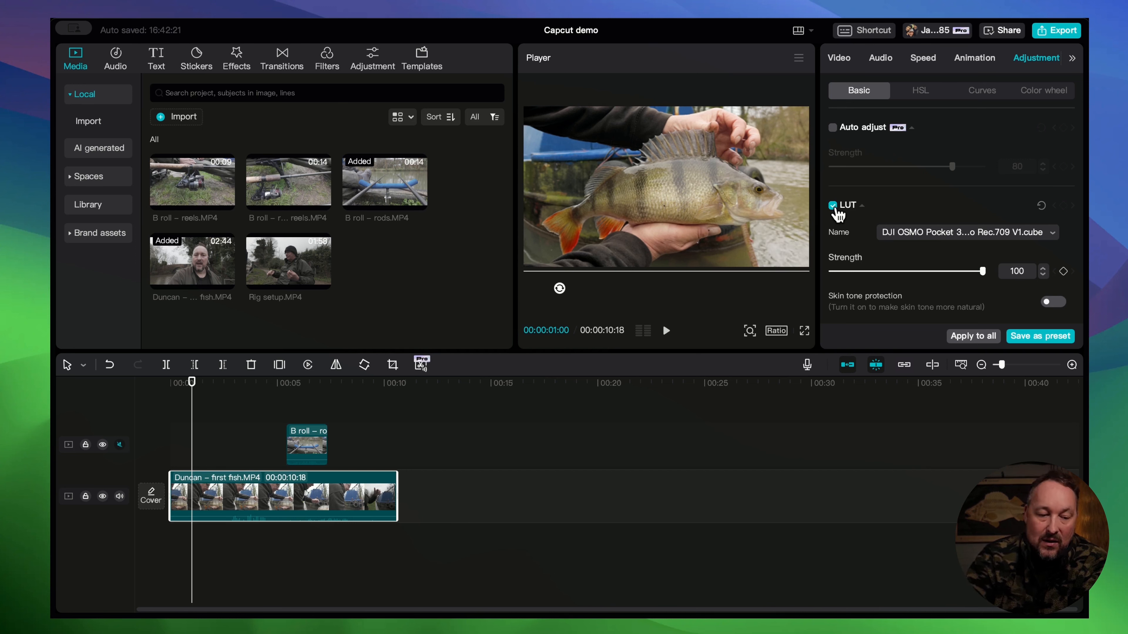
key("space")
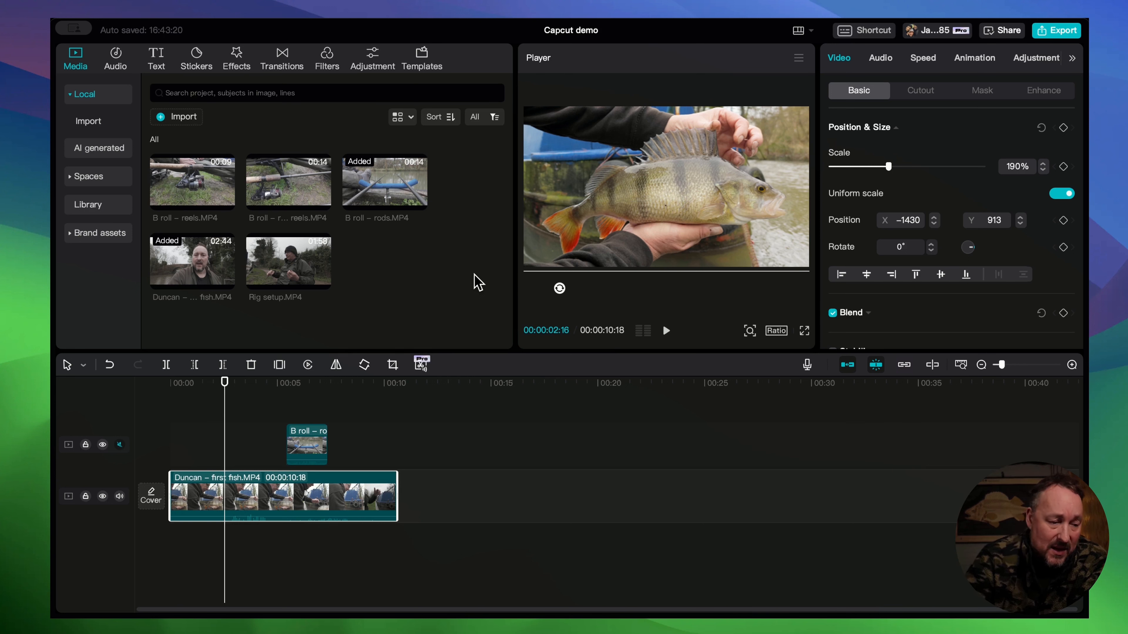
- Browse the audio library's brand music and Vlog songs, preview Sunshine, and add it to the timeline at 00:00:02:16
left_click(123, 67)
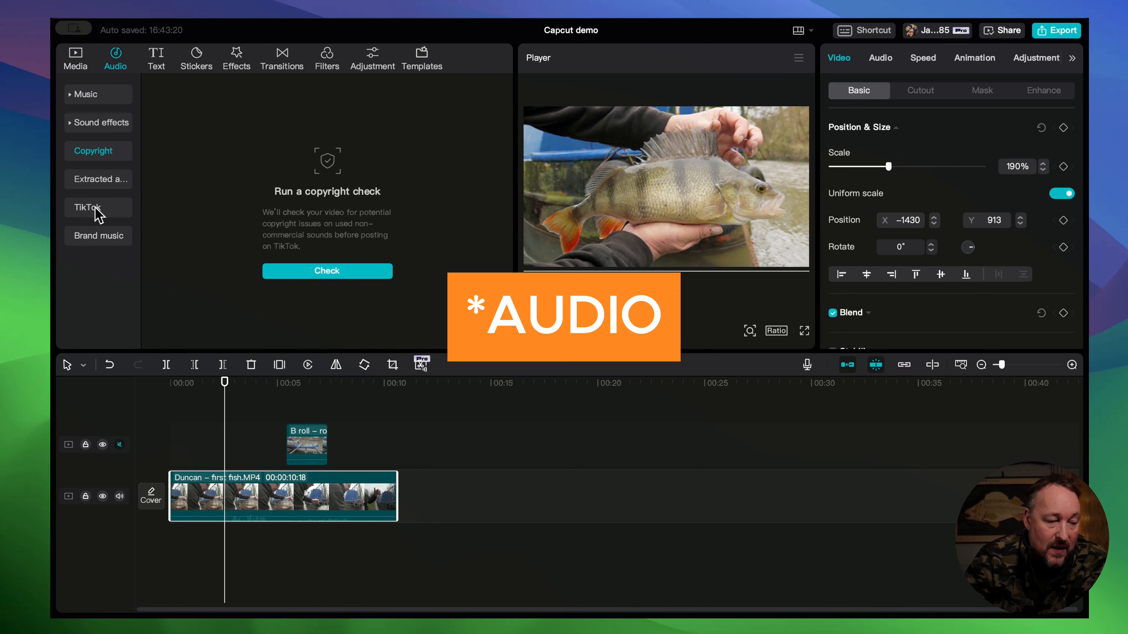
left_click(98, 237)
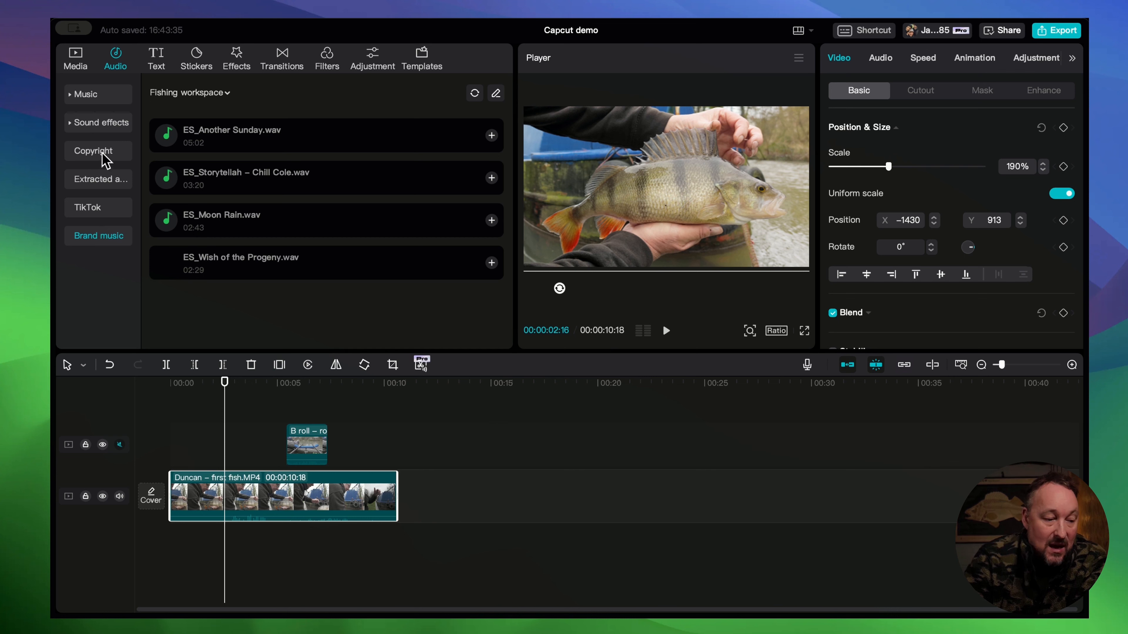
left_click(71, 100)
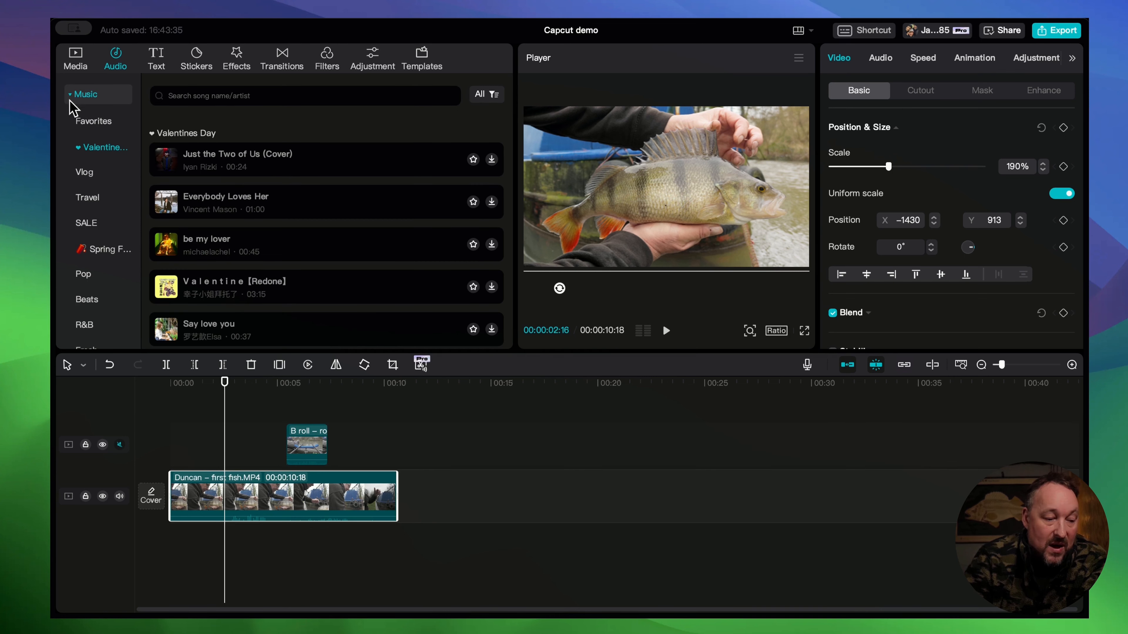
left_click(92, 180)
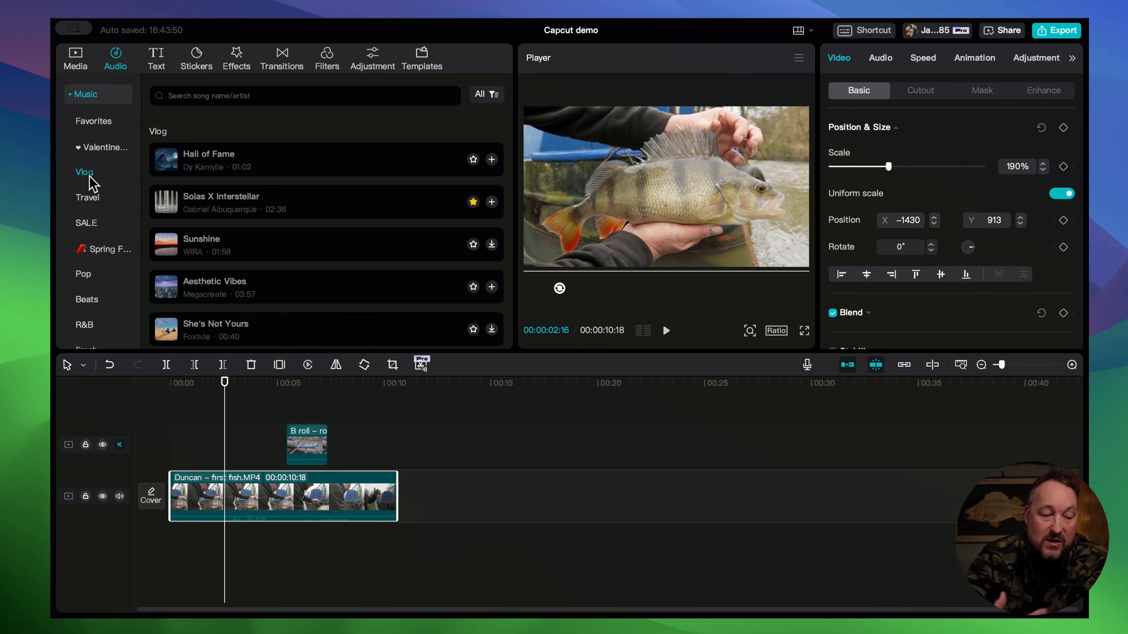
left_click(248, 250)
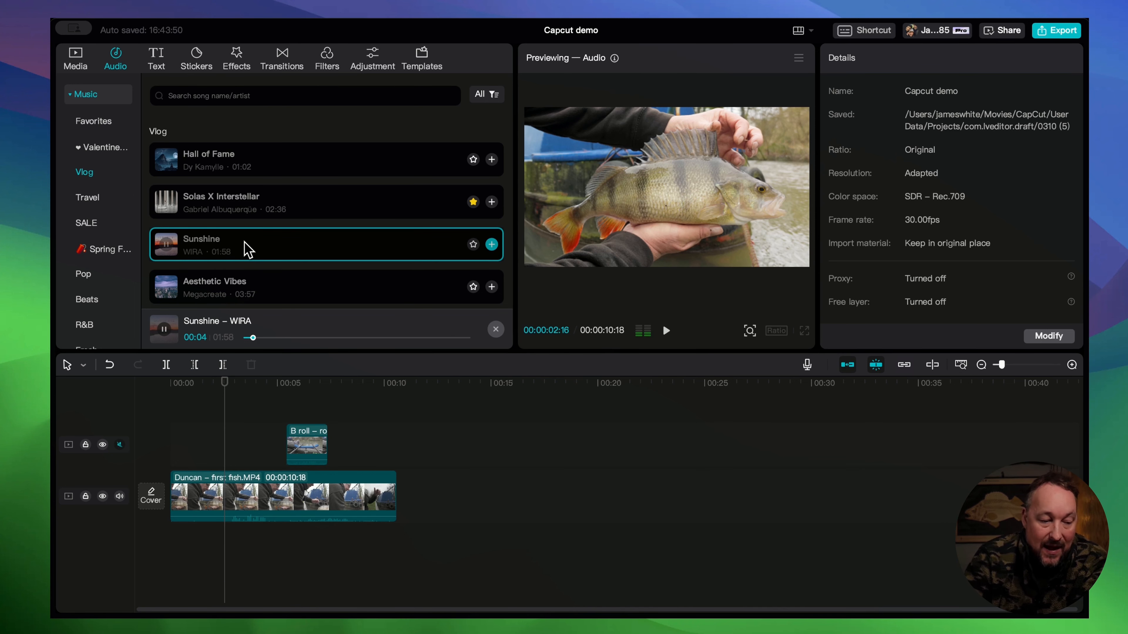
left_click(491, 244)
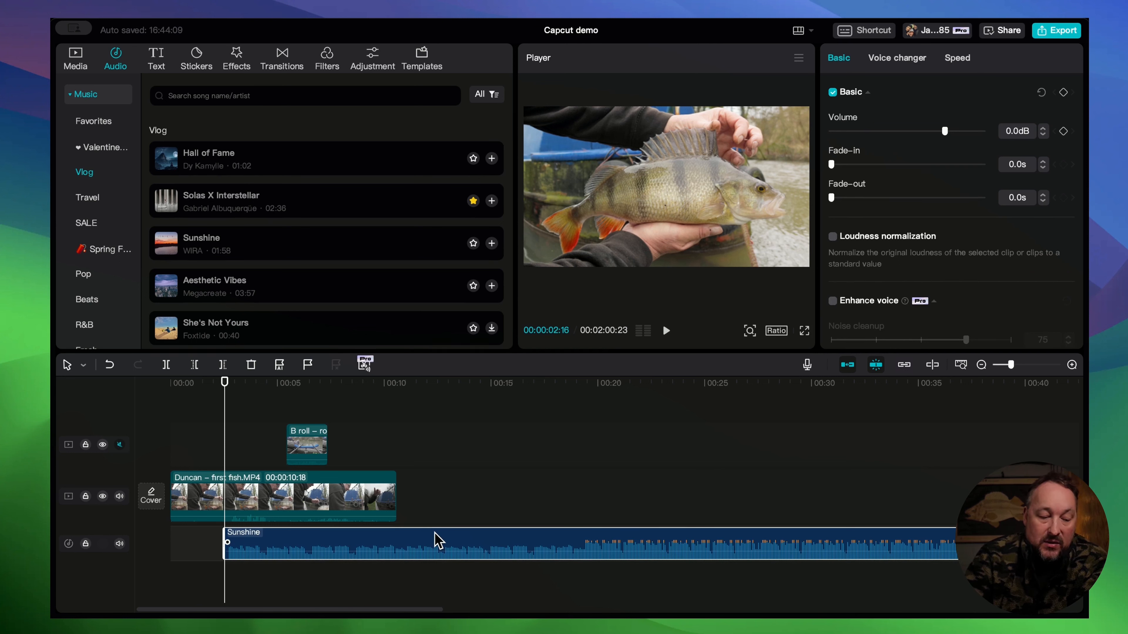
- Move the Sunshine track to the start of the timeline and trim about 16 seconds off its opening
left_click_drag(435, 539, 382, 537)
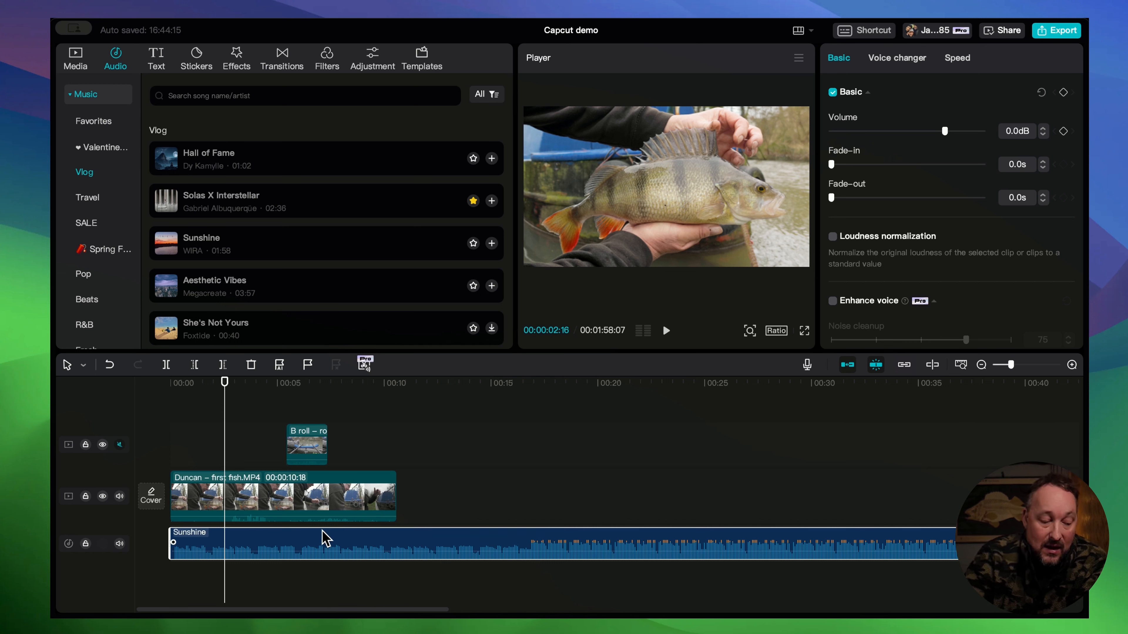
mouse_move(169, 547)
left_mouse_down()
mouse_move(604, 546)
mouse_move(152, 532)
mouse_move(173, 543)
left_mouse_up()
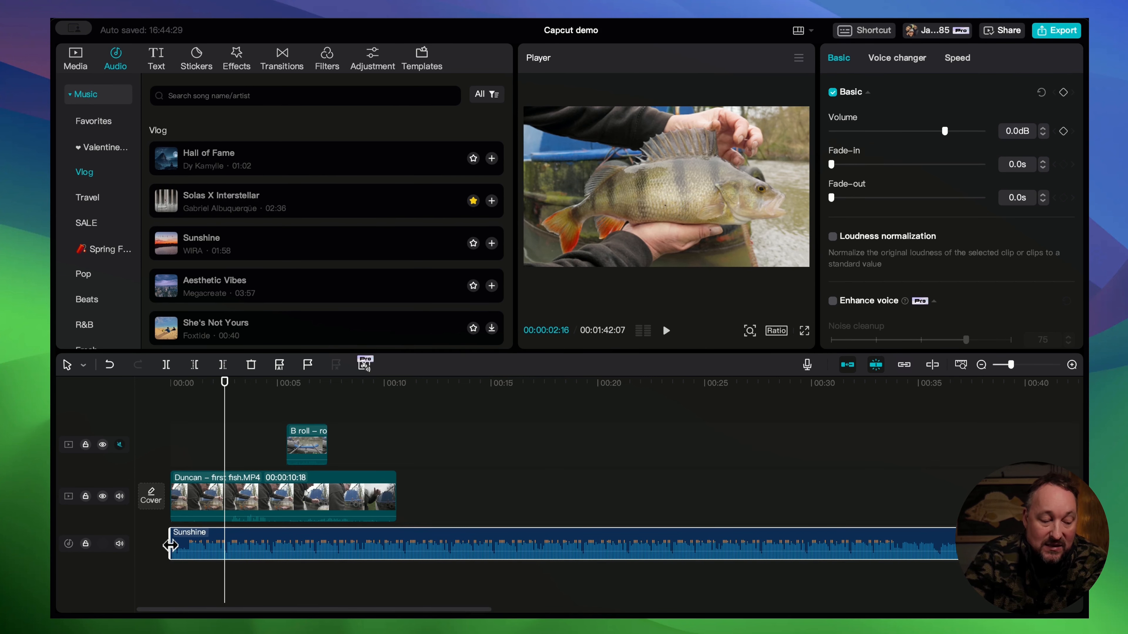
key("space")
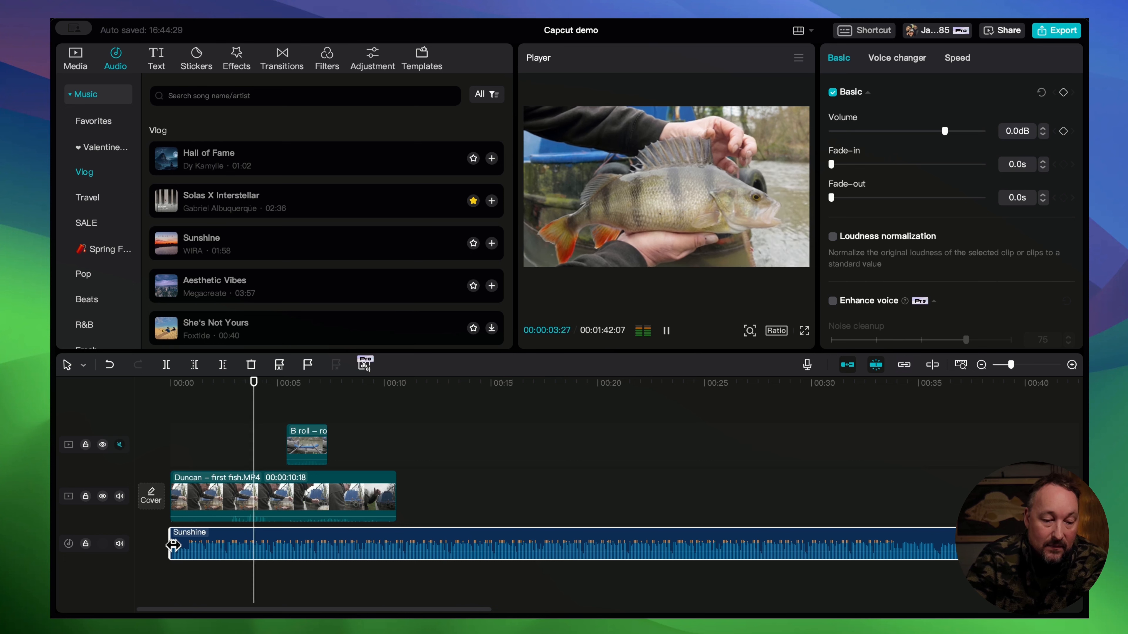
left_click_drag(173, 544, 219, 551)
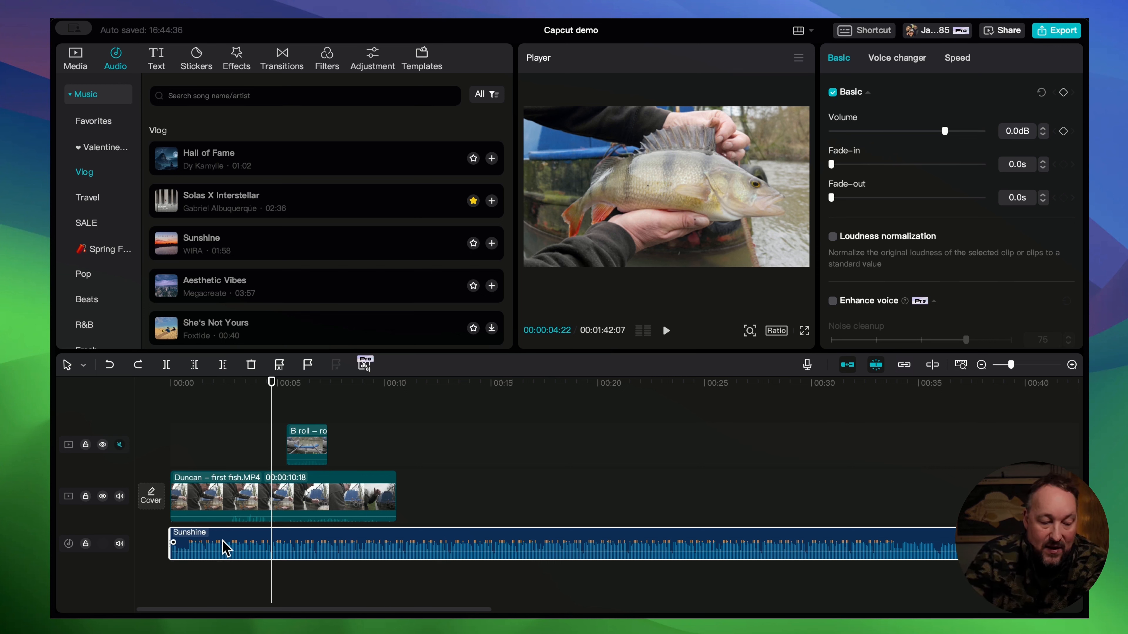
key("super+z")
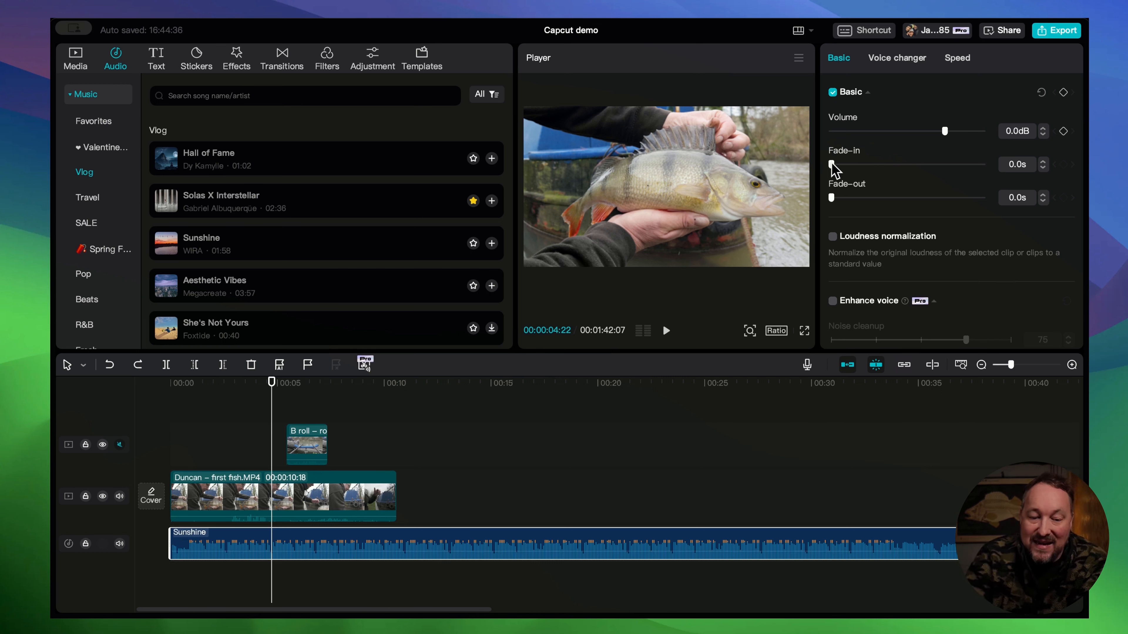
- Set the Sunshine track's fade-in to 2.9 s and its fade-out to 5.5 s
left_click_drag(832, 164, 873, 166)
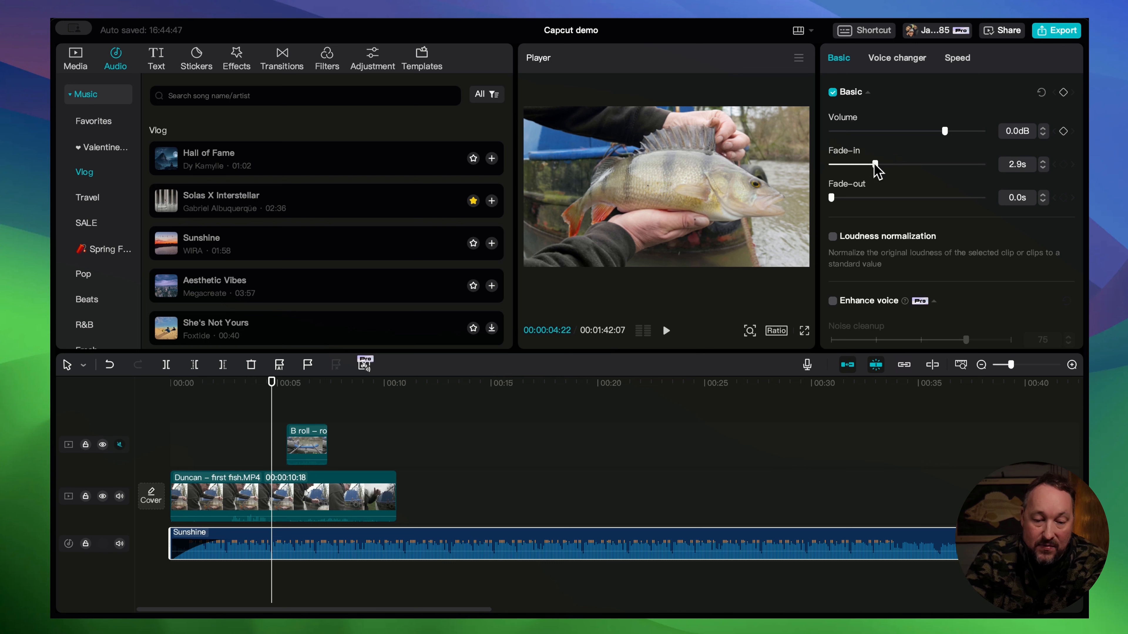
left_click_drag(832, 197, 914, 197)
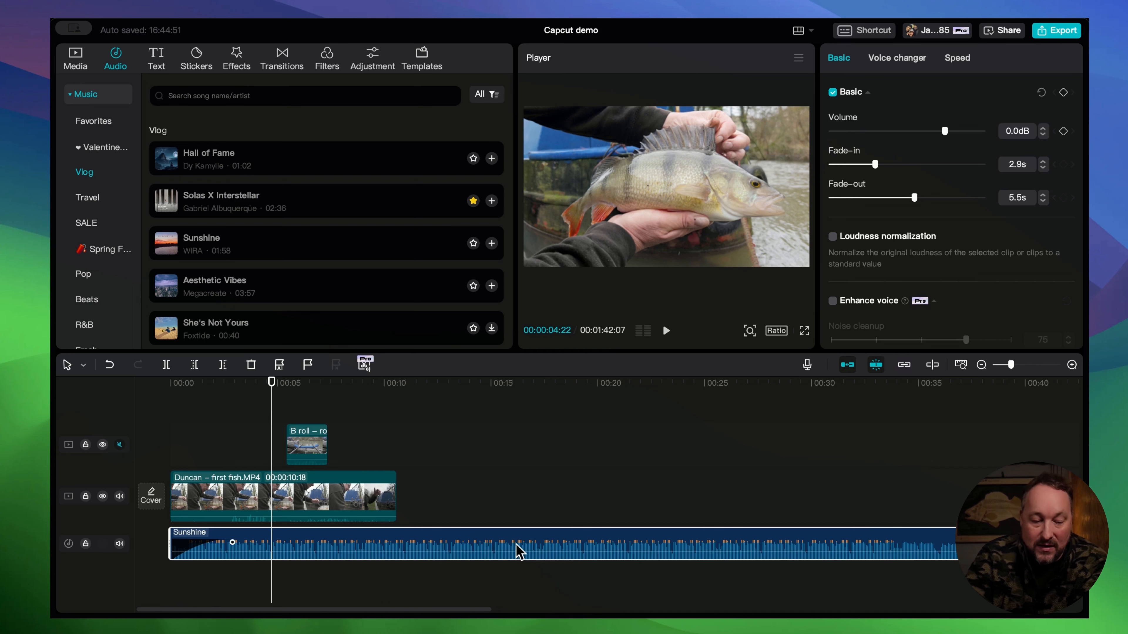
- Split the Sunshine track at the main clip's end (00:00:10:18), delete the remainder, and give the kept part a 2.9 s fade-out
left_click(377, 396)
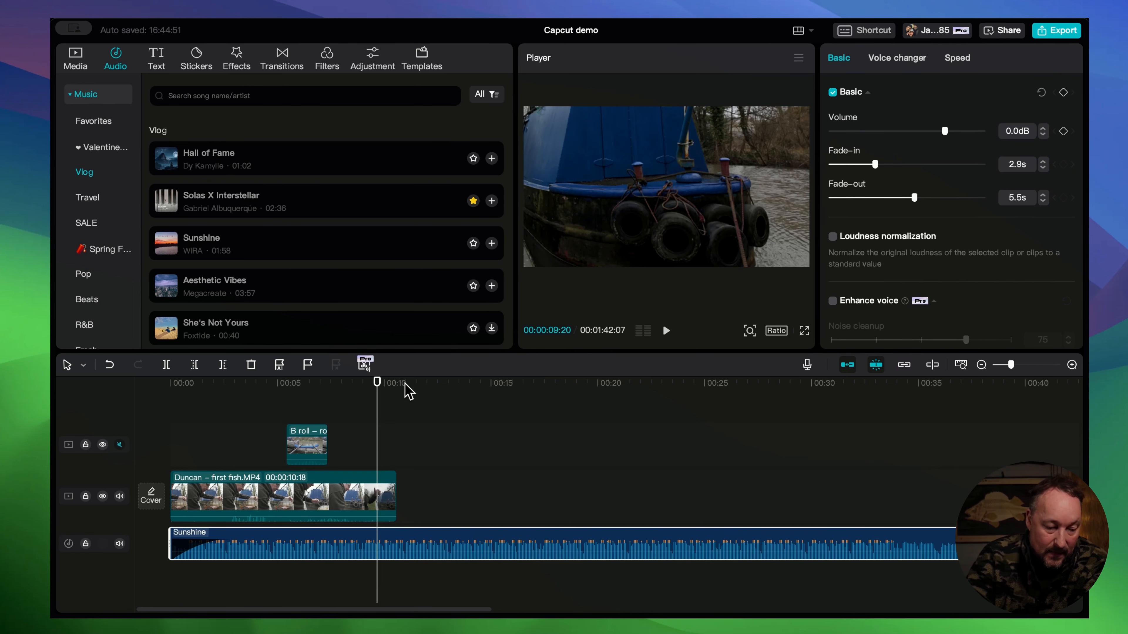
left_click(402, 393)
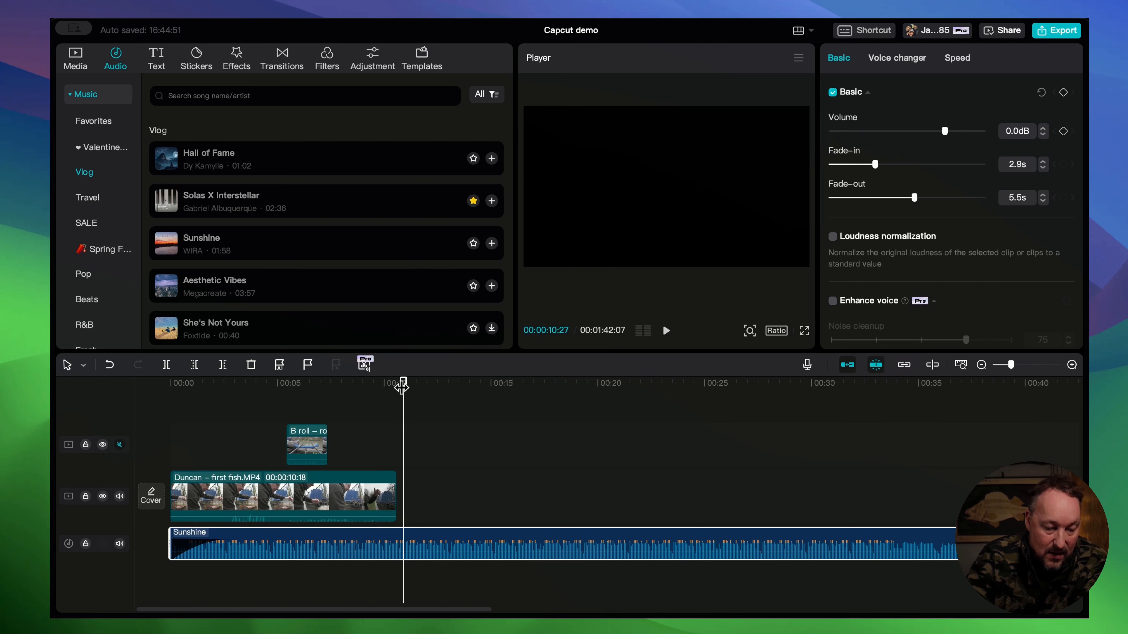
left_click_drag(402, 386, 397, 385)
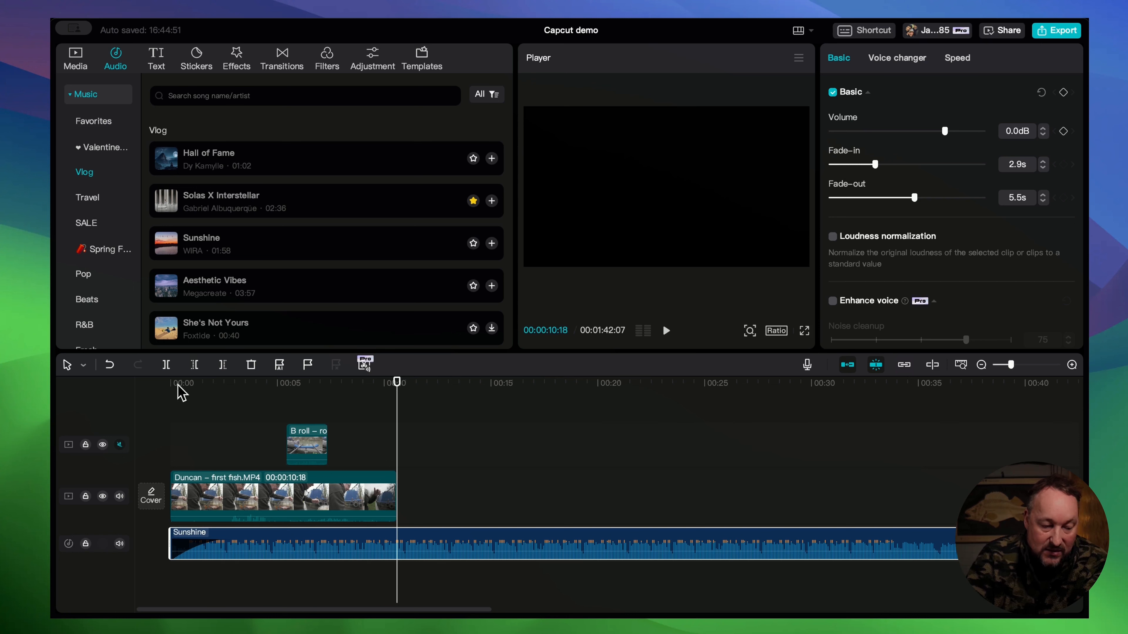
left_click(166, 365)
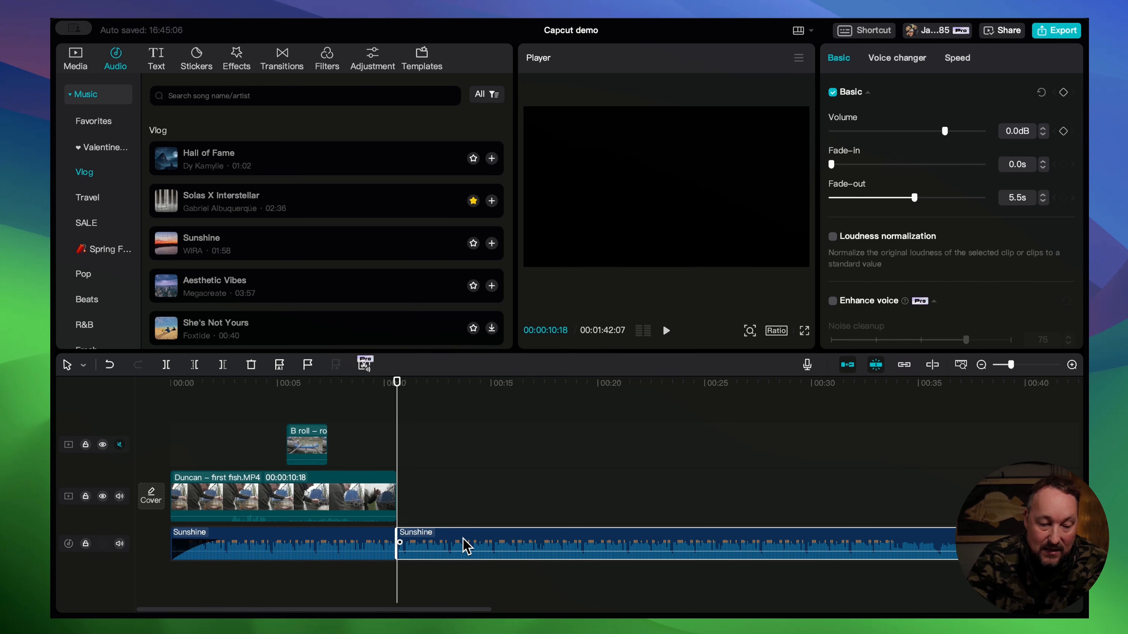
key("Delete")
left_click(375, 542)
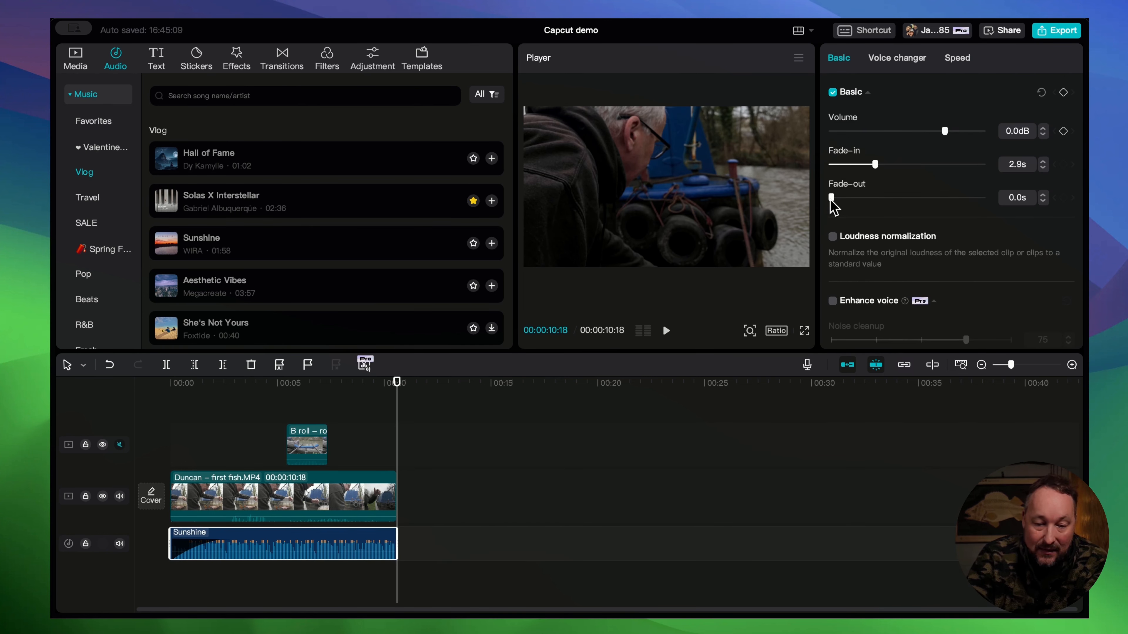
left_click_drag(831, 198, 873, 199)
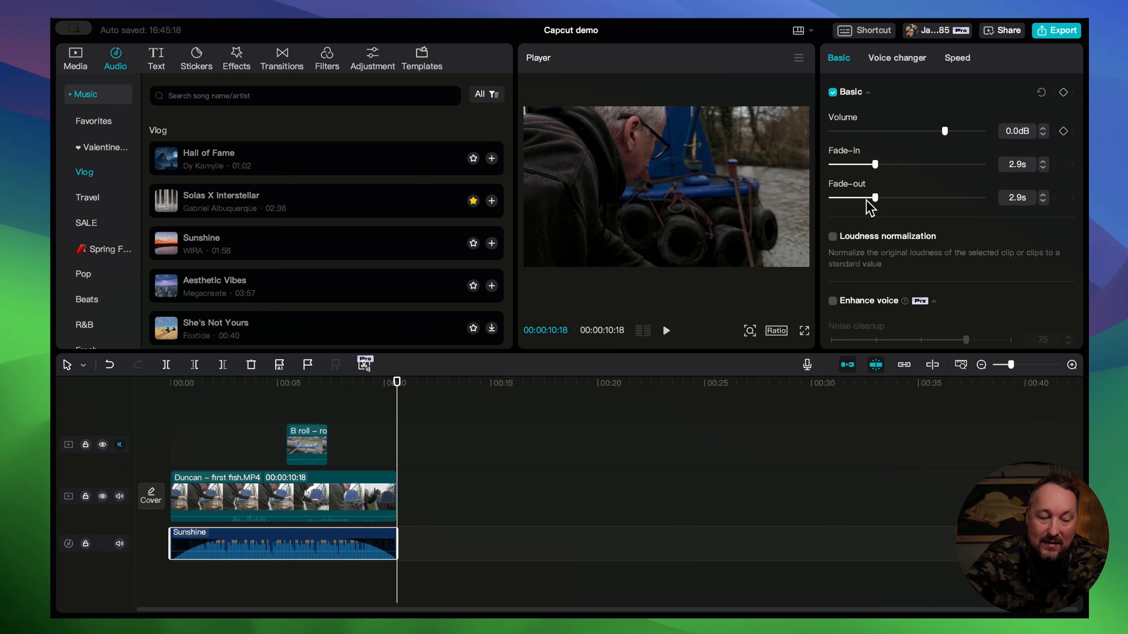
- Delete the B roll cutaway above the main clip and play the sequence with music from the start
left_click(323, 446)
key("Delete")
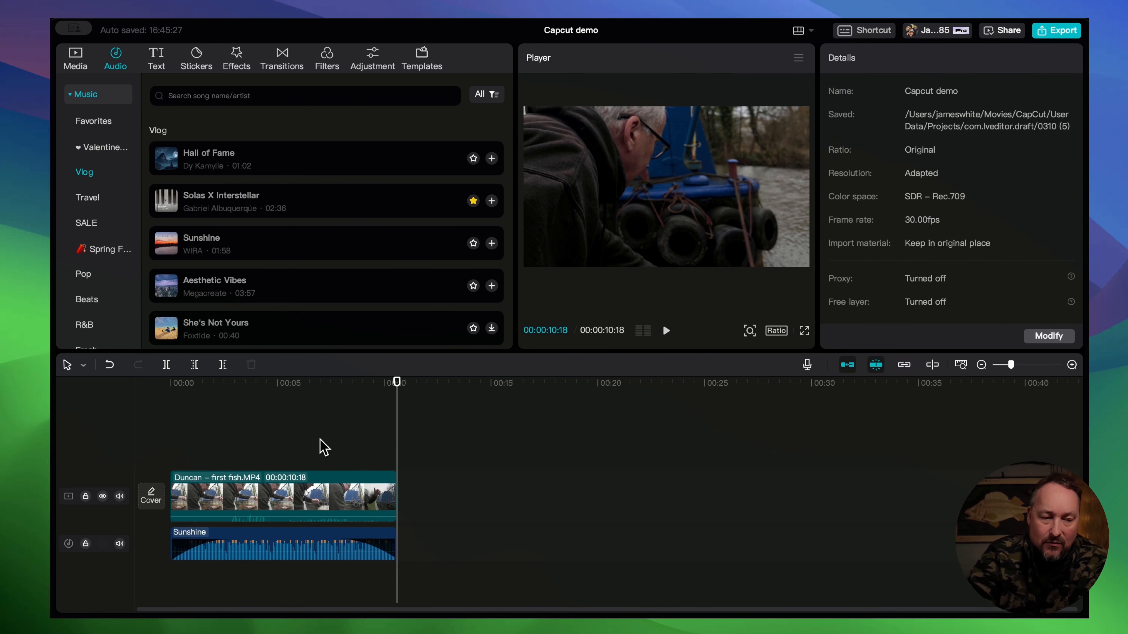
left_click(172, 387)
key("space")
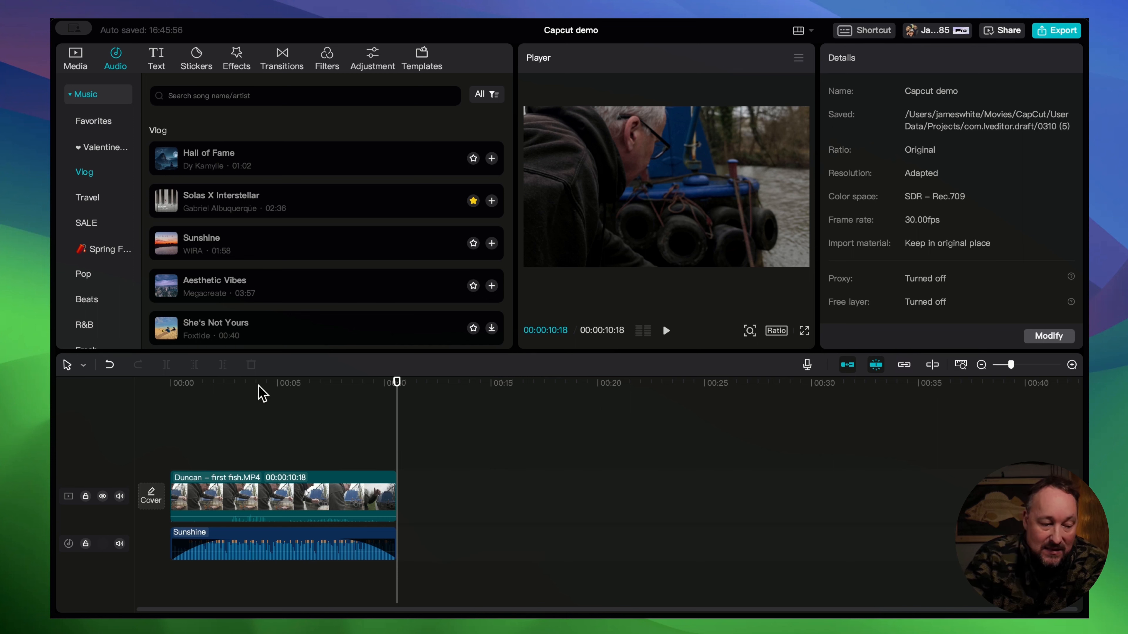
- Look through the text presets and templates, and add a Default text title above the main clip at 00:00:04:03
left_click(258, 394)
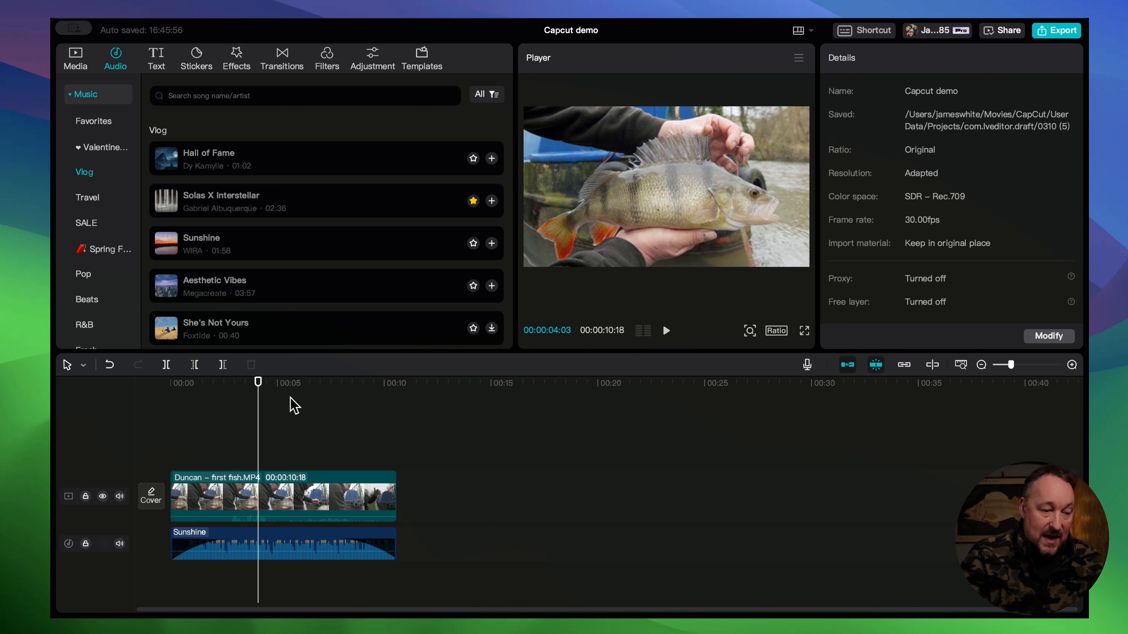
left_click(157, 61)
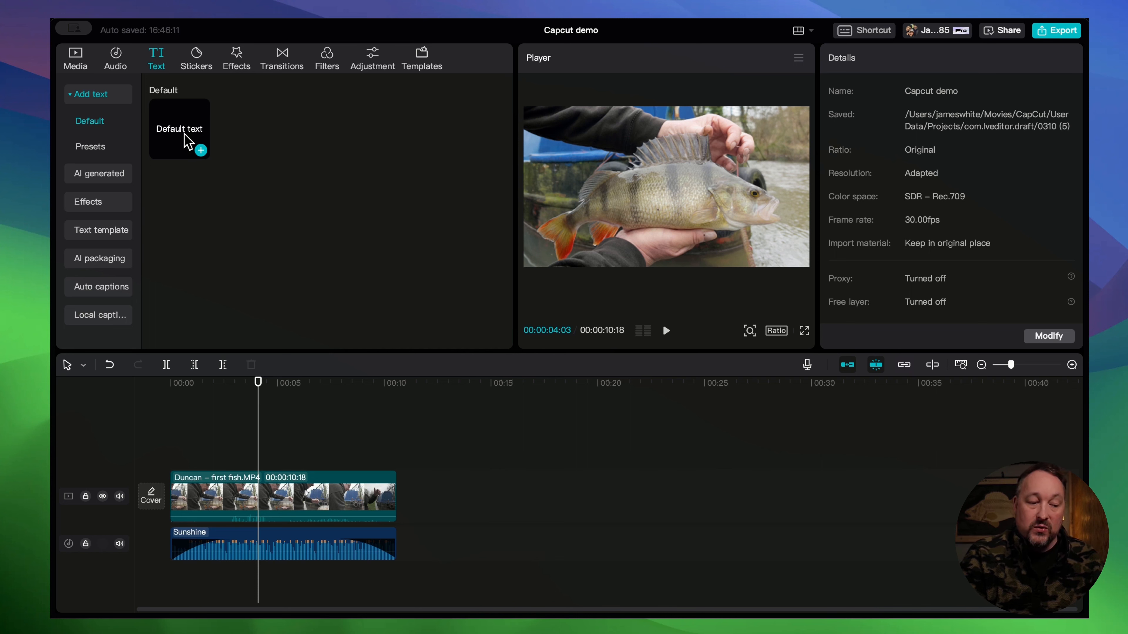
left_click(101, 148)
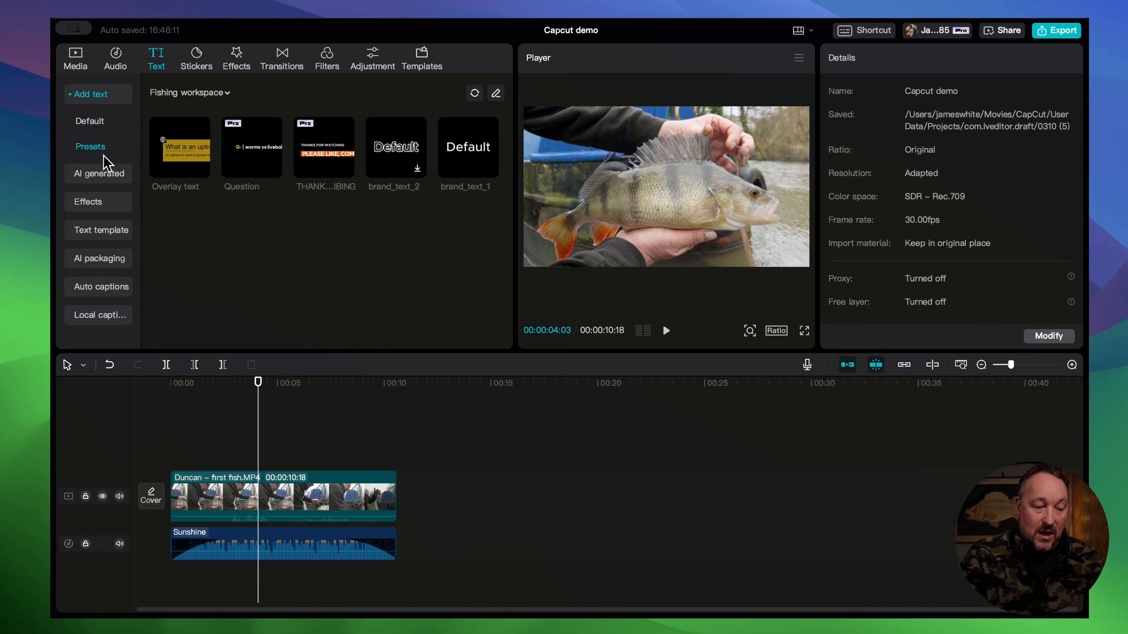
left_click(102, 227)
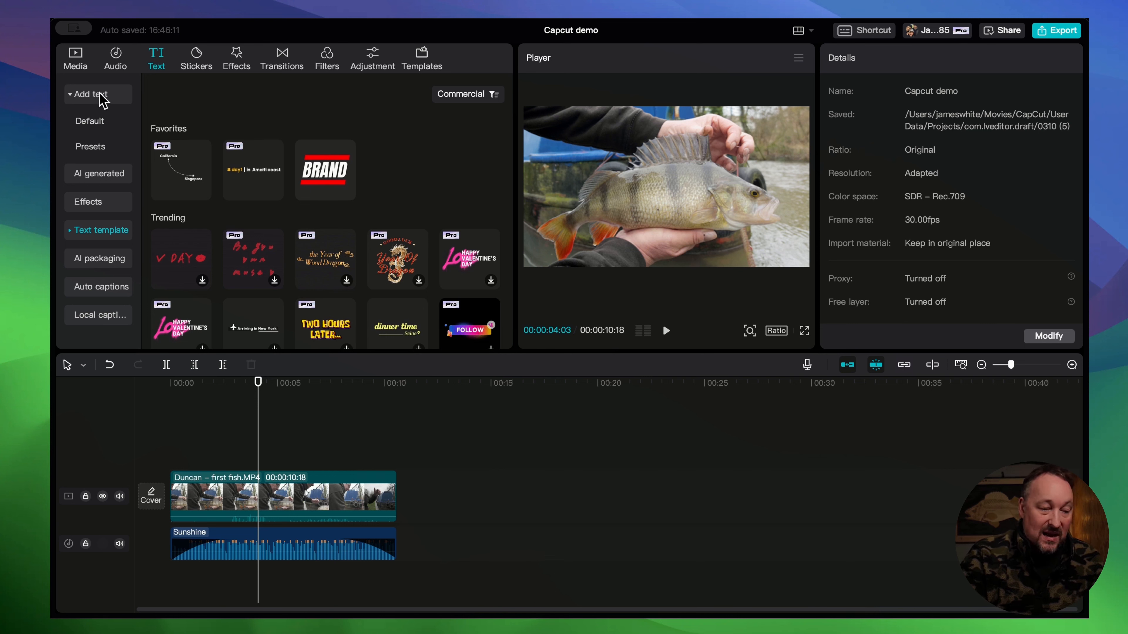
left_click(91, 122)
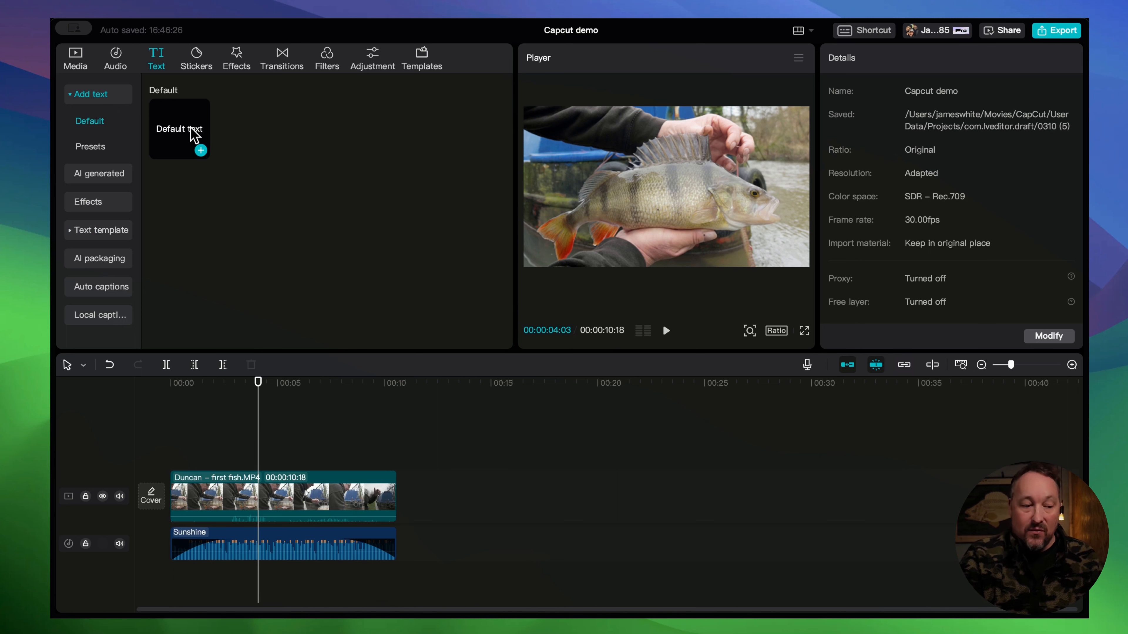
left_click(200, 150)
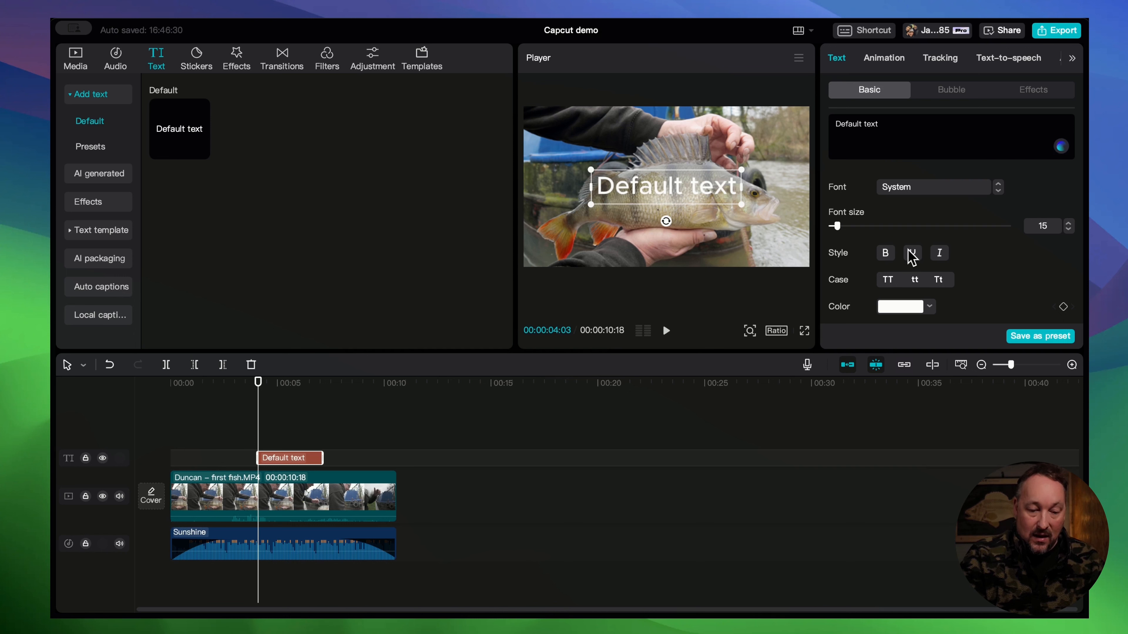
- Replace the title's default wording with "Perch" and play the sequence from 00:00:03:20 across the title's start
left_click(883, 125)
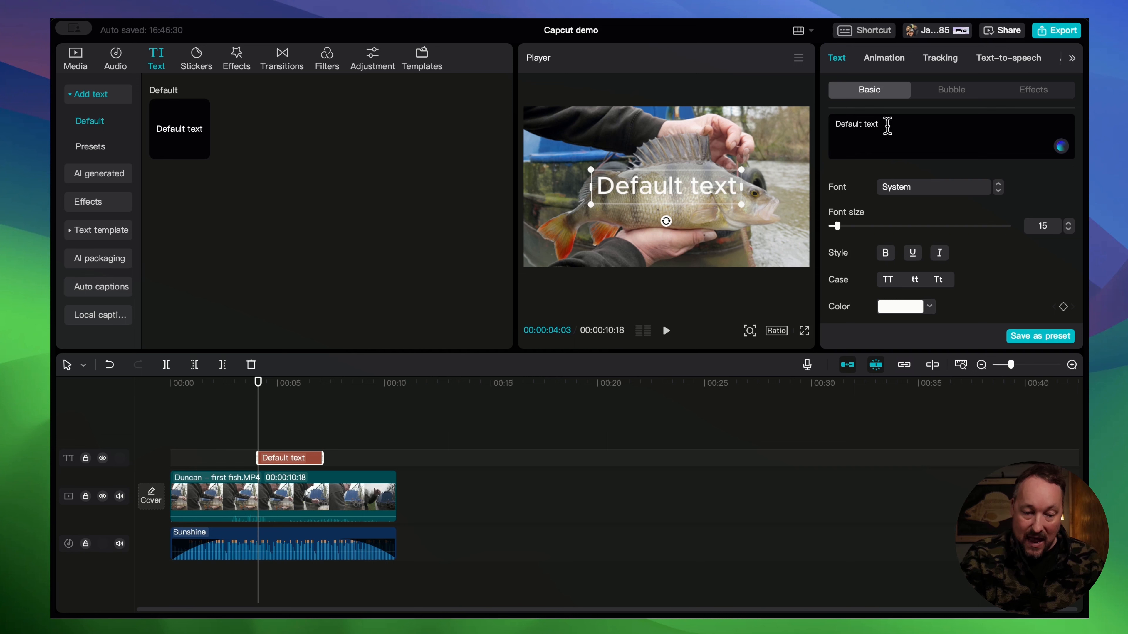
left_click_drag(888, 127, 822, 132)
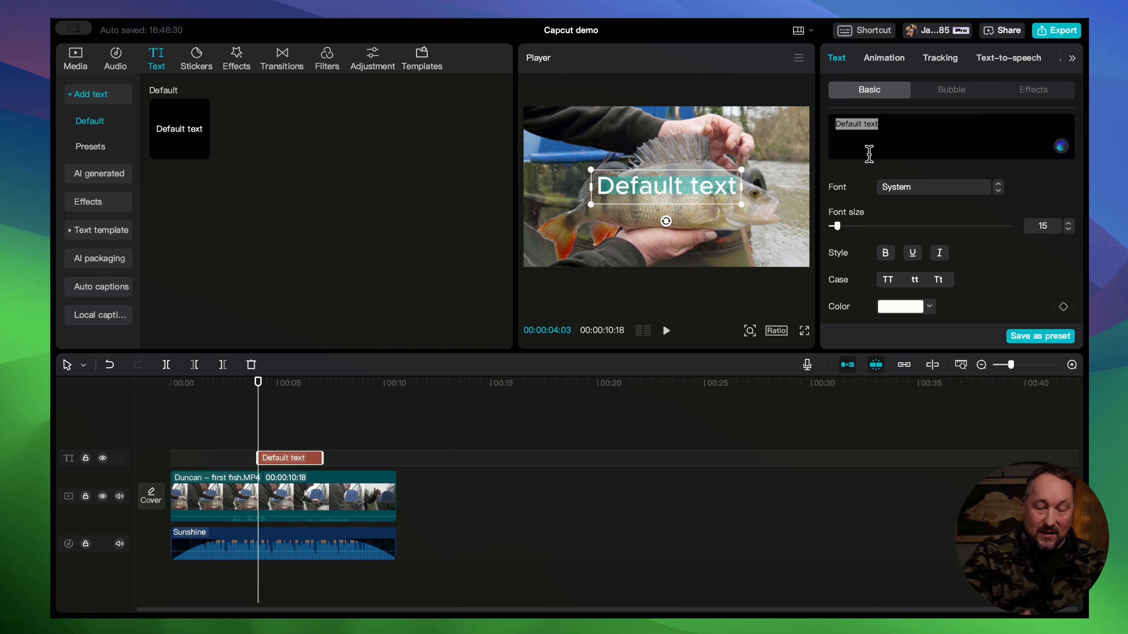
type("Perch")
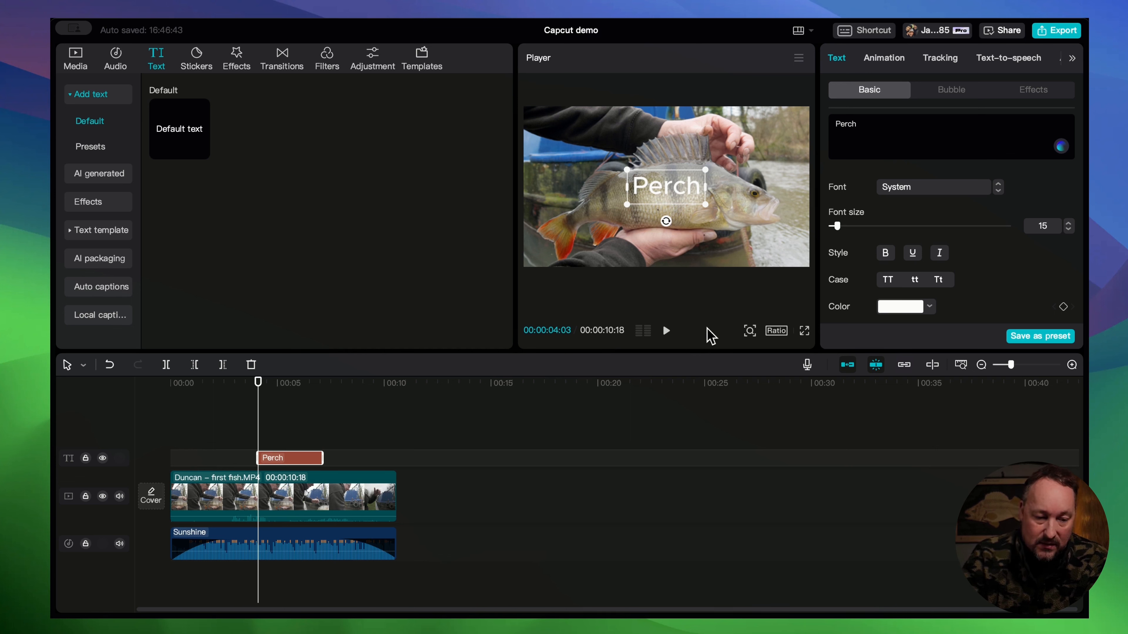
left_click(720, 243)
left_click_drag(256, 385, 249, 396)
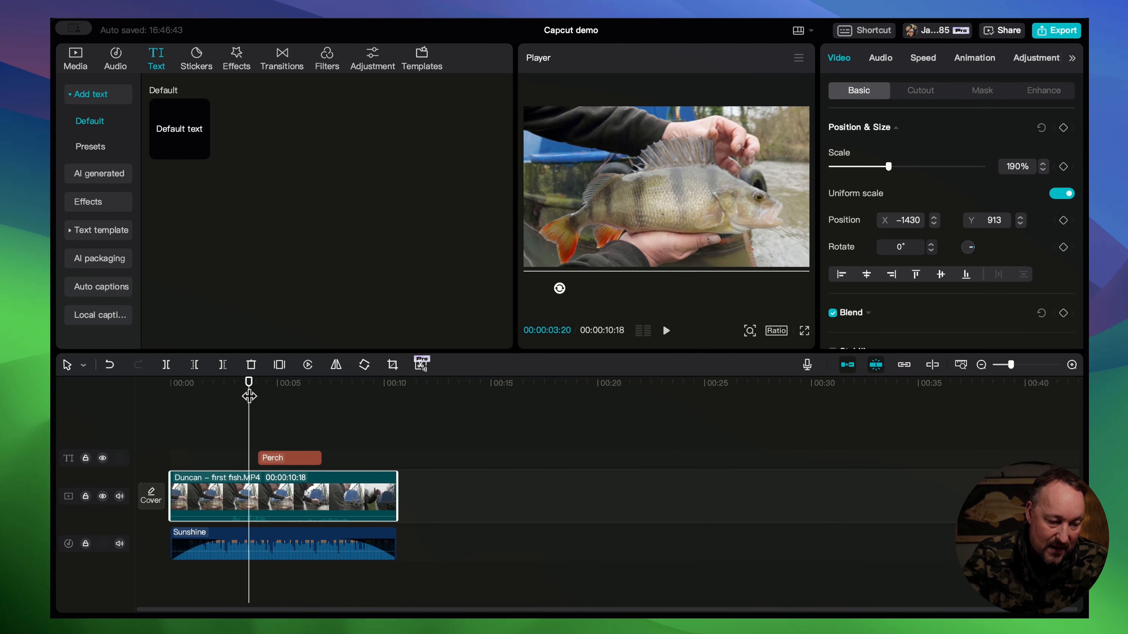
key("space")
key("space")
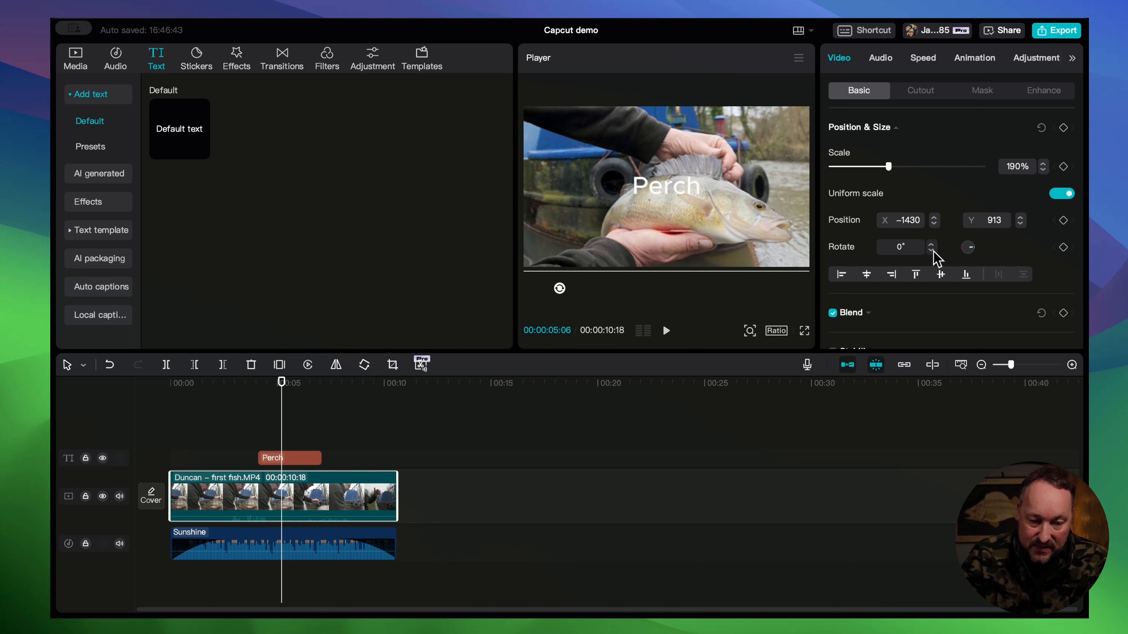
- Make the Perch title bold and set its font size to 35
left_click(659, 200)
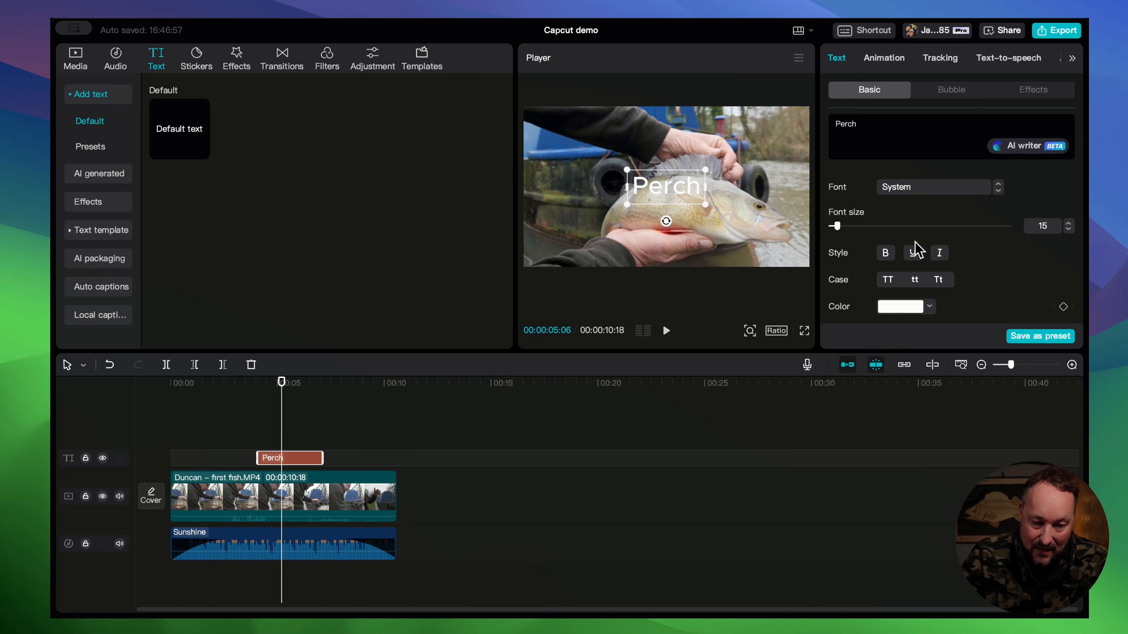
left_click(863, 228)
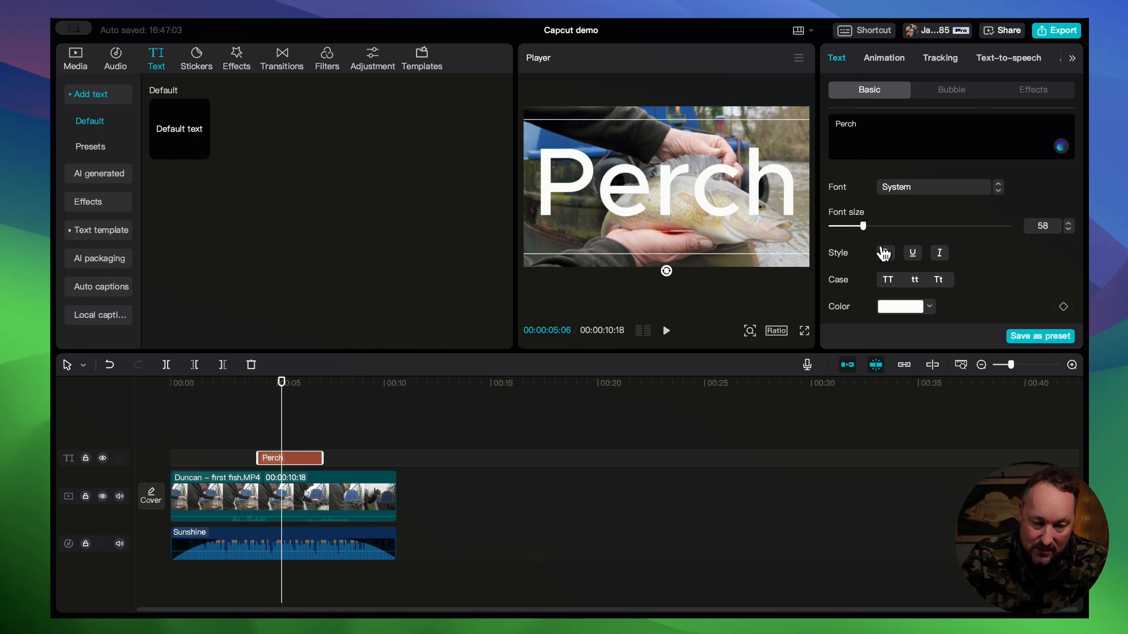
left_click(884, 253)
left_click(851, 227)
- Try lime green as the Perch title's text colour, and set the colour to off-white
scroll(866, 235, "down", 3)
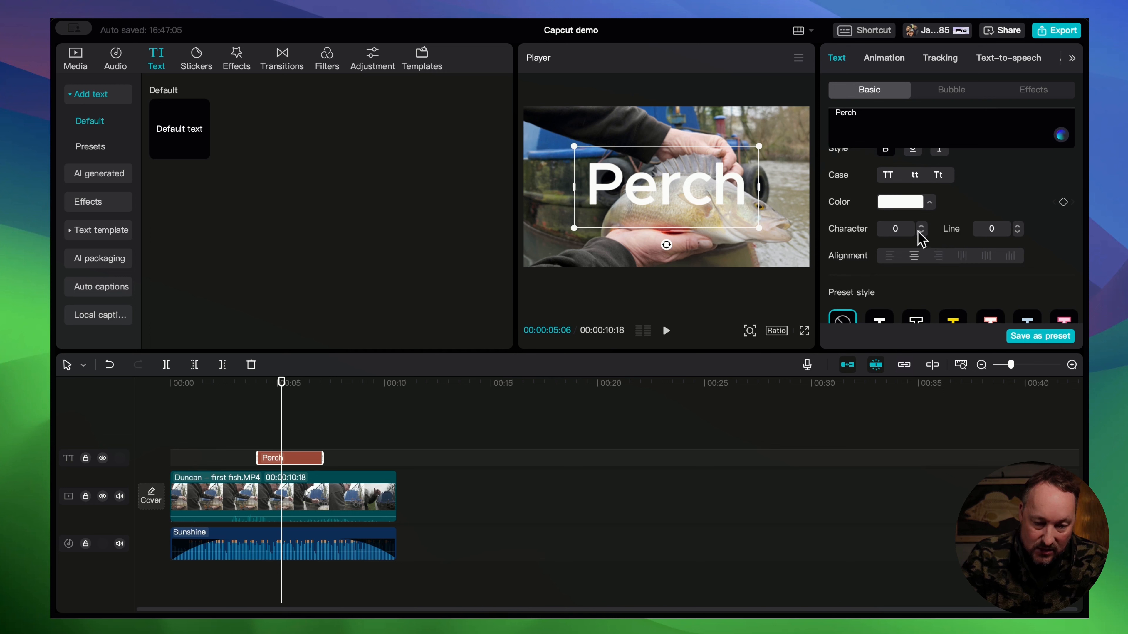
left_click(980, 237)
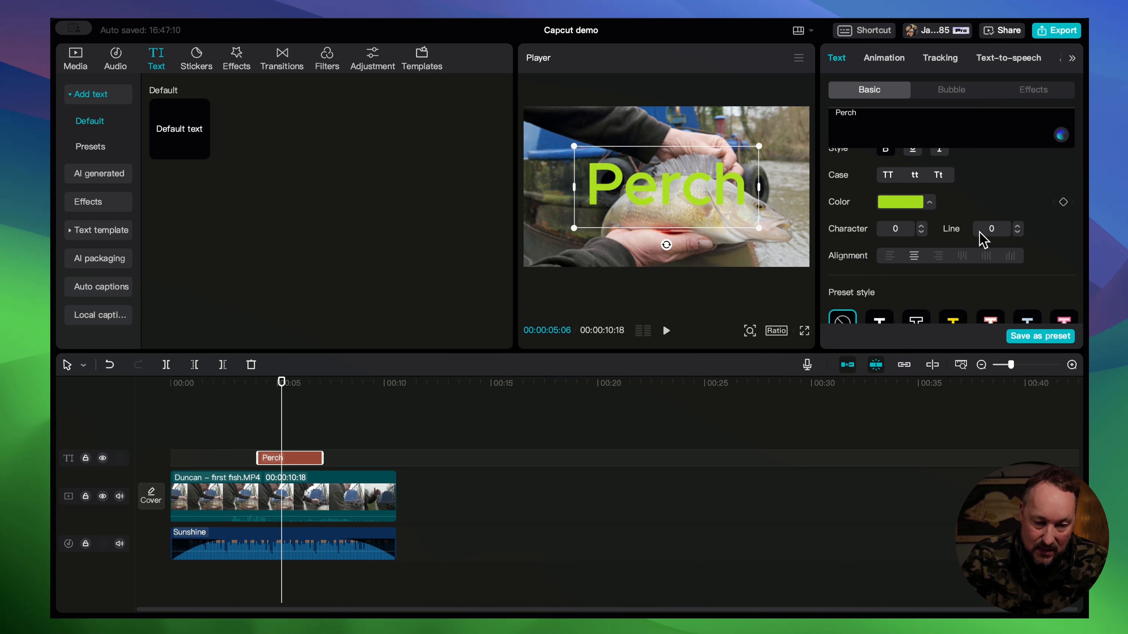
left_click(847, 222)
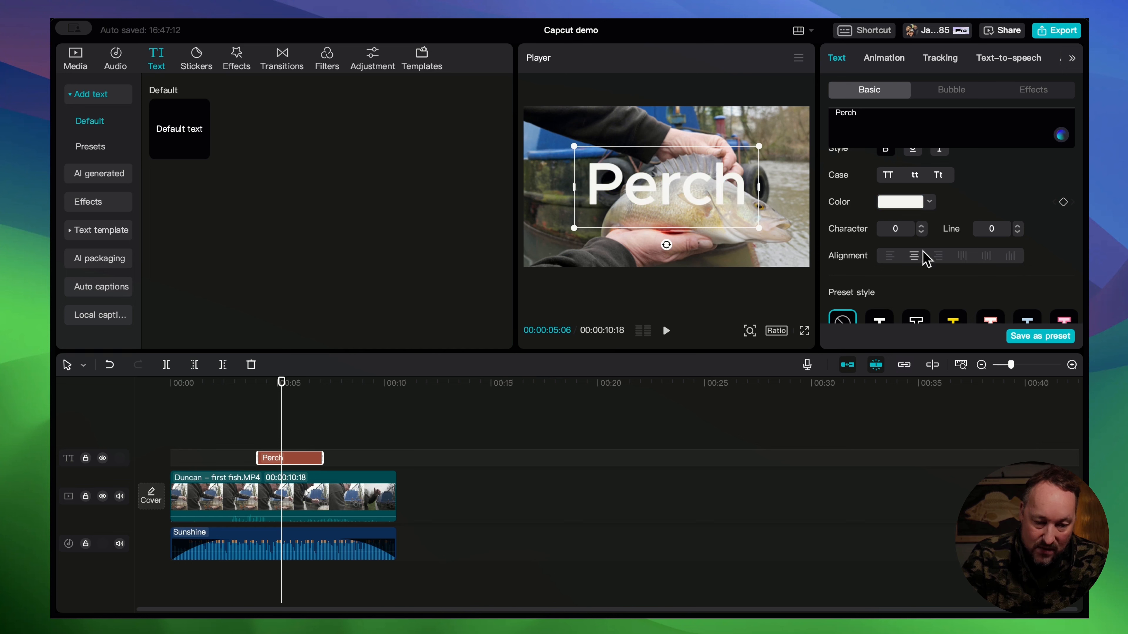
- Enable a background behind the Perch title and colour it orange
scroll(924, 255, "down", 5)
scroll(932, 264, "up", 4)
scroll(932, 266, "down", 10)
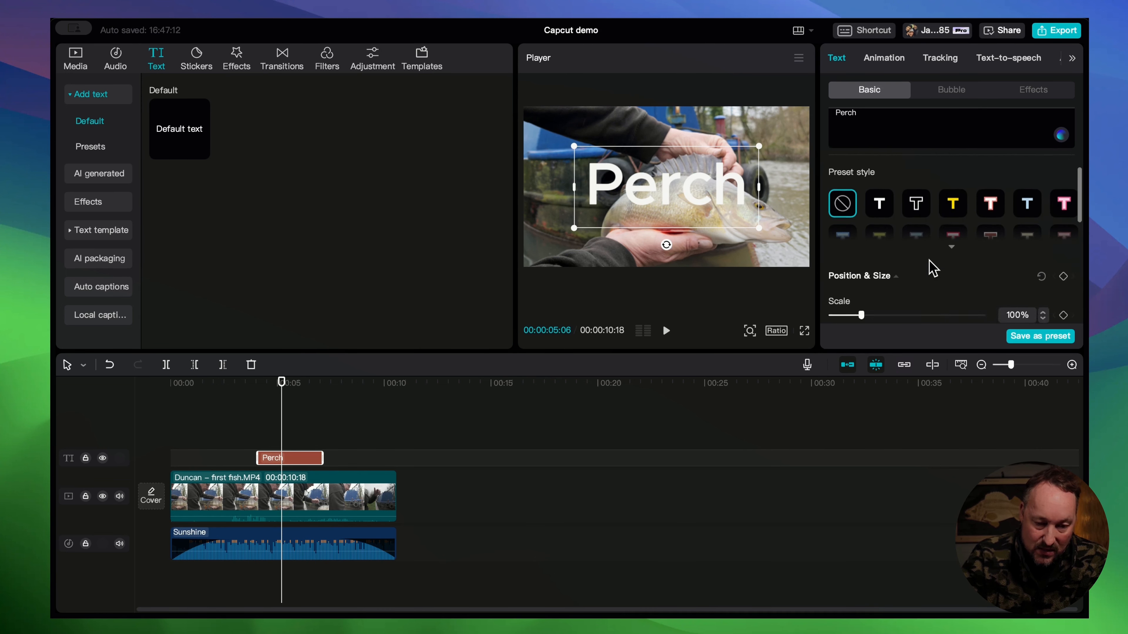
left_click(866, 213)
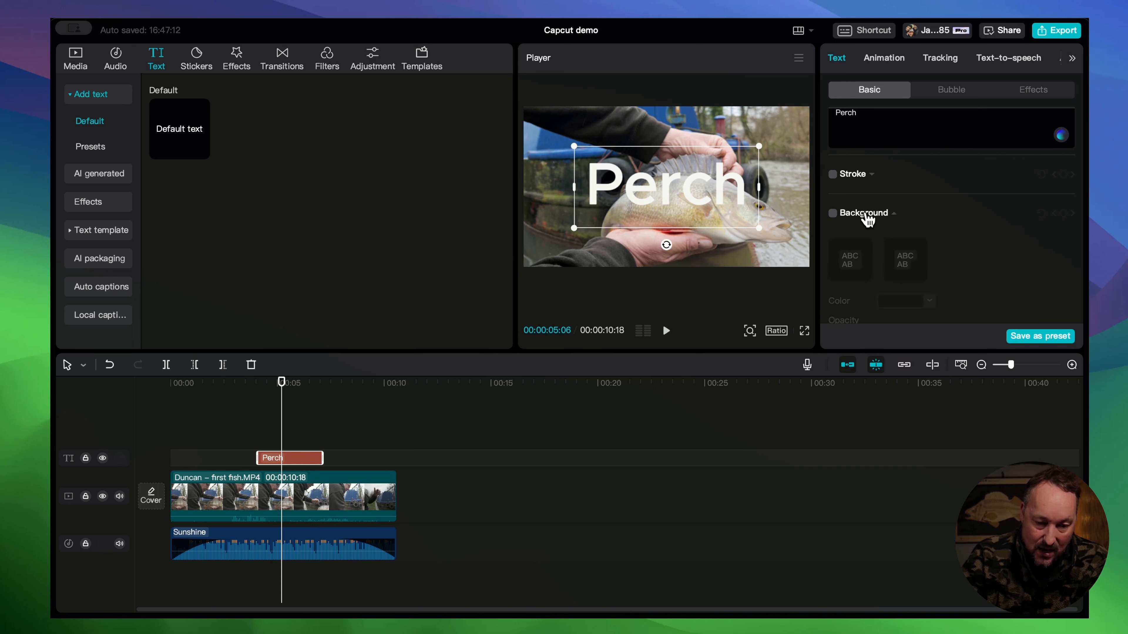
left_click(833, 214)
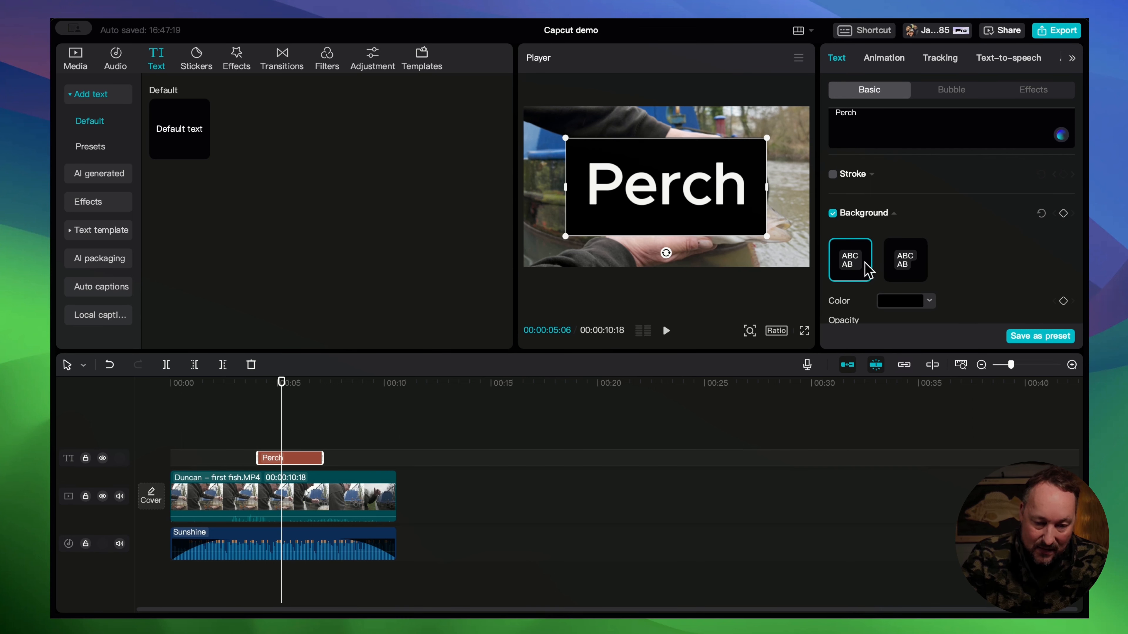
left_click(915, 305)
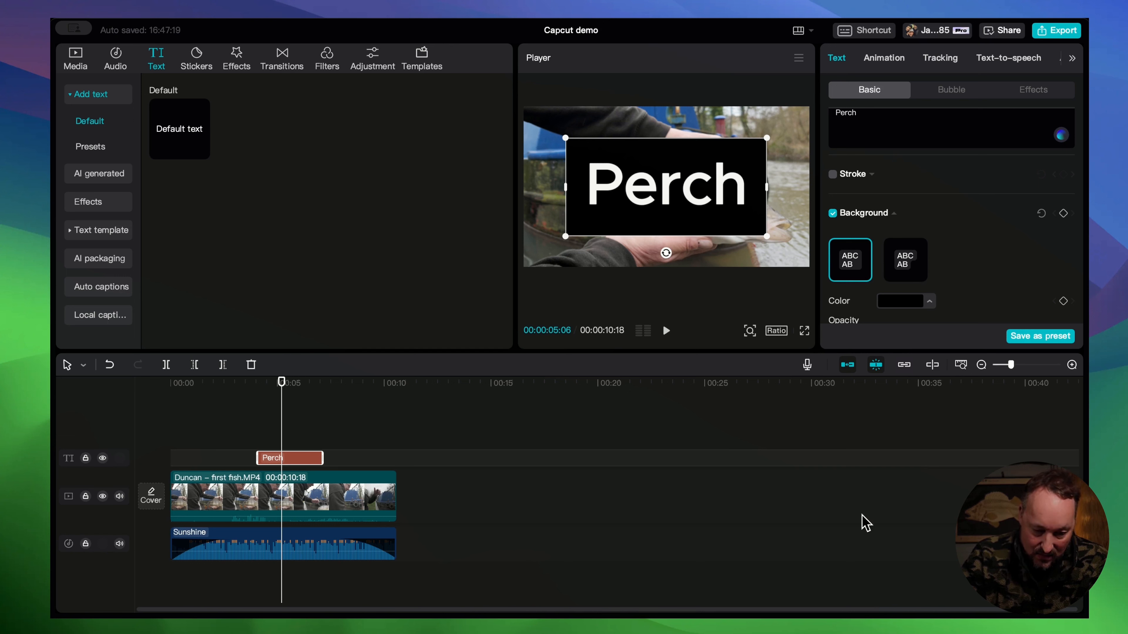
left_click(861, 524)
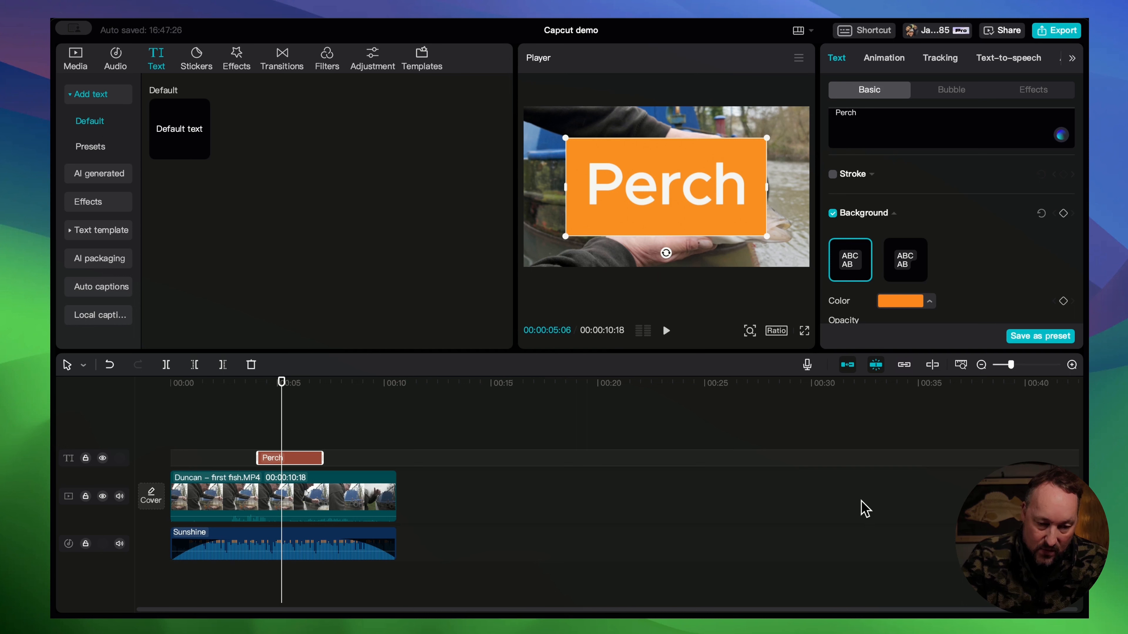
- Shrink the Perch title into the picture's upper-left area and shorten it to about 2 s near the sequence's start
left_click_drag(767, 236, 720, 213)
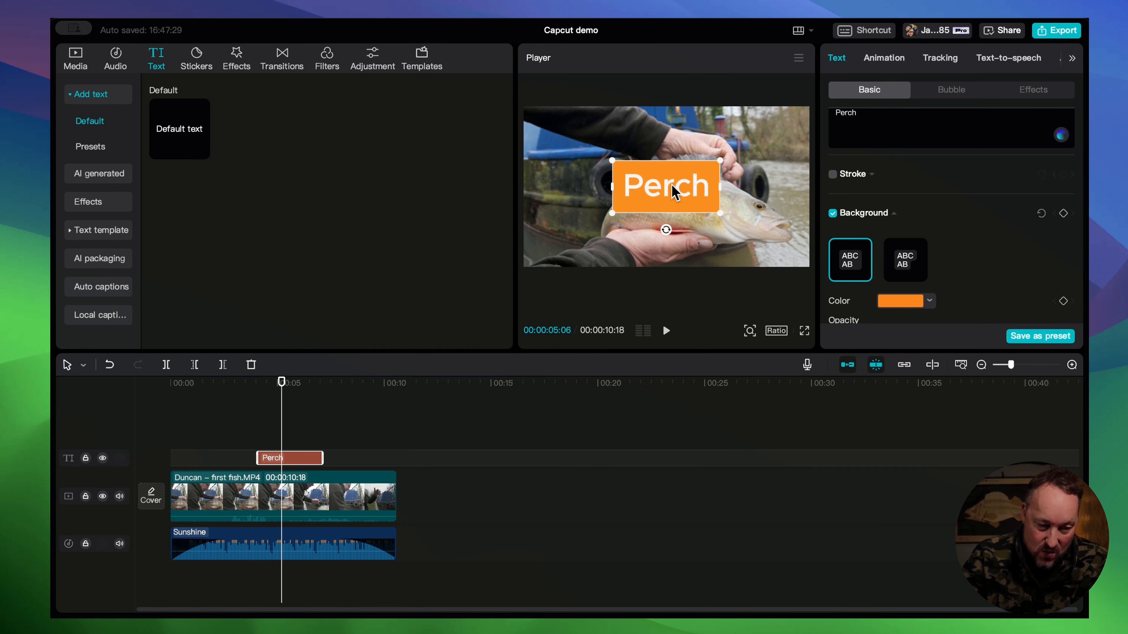
left_click_drag(617, 159, 573, 135)
left_click(691, 174)
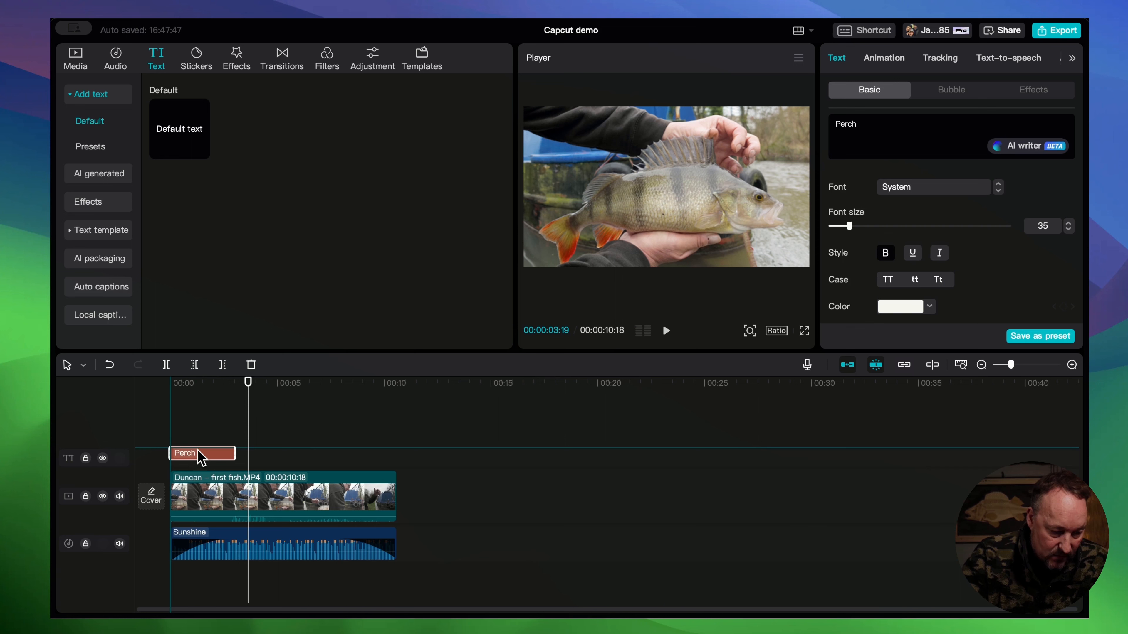
left_click_drag(202, 458, 222, 458)
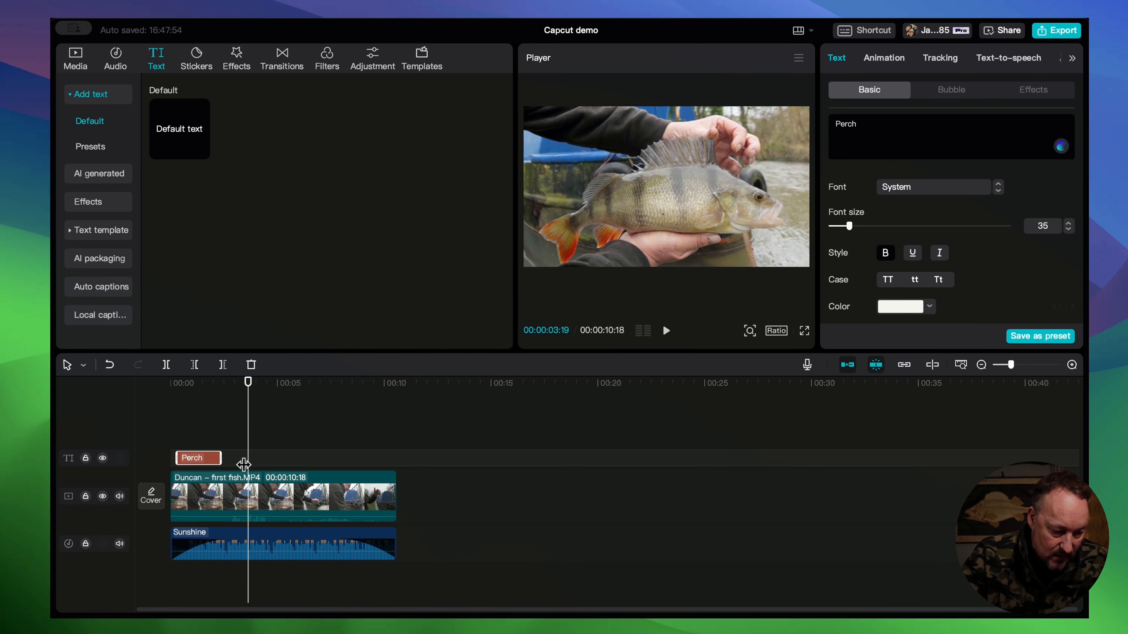
- Trim the main clip and the Sunshine track to end at 00:00:04:26, and play the sequence from the start
key("space")
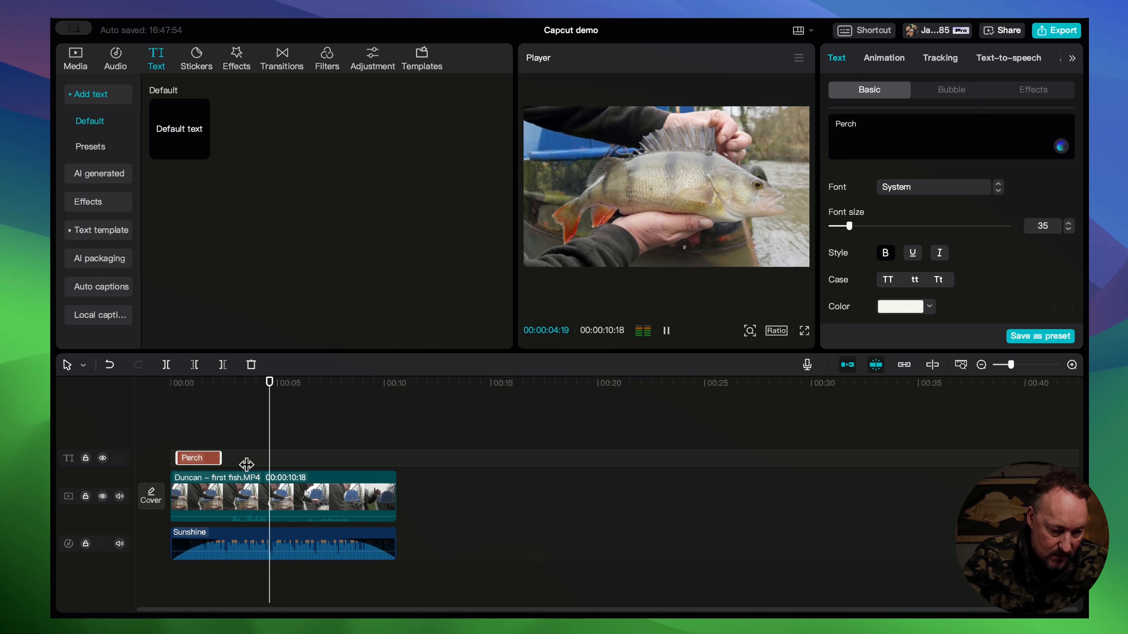
key("space")
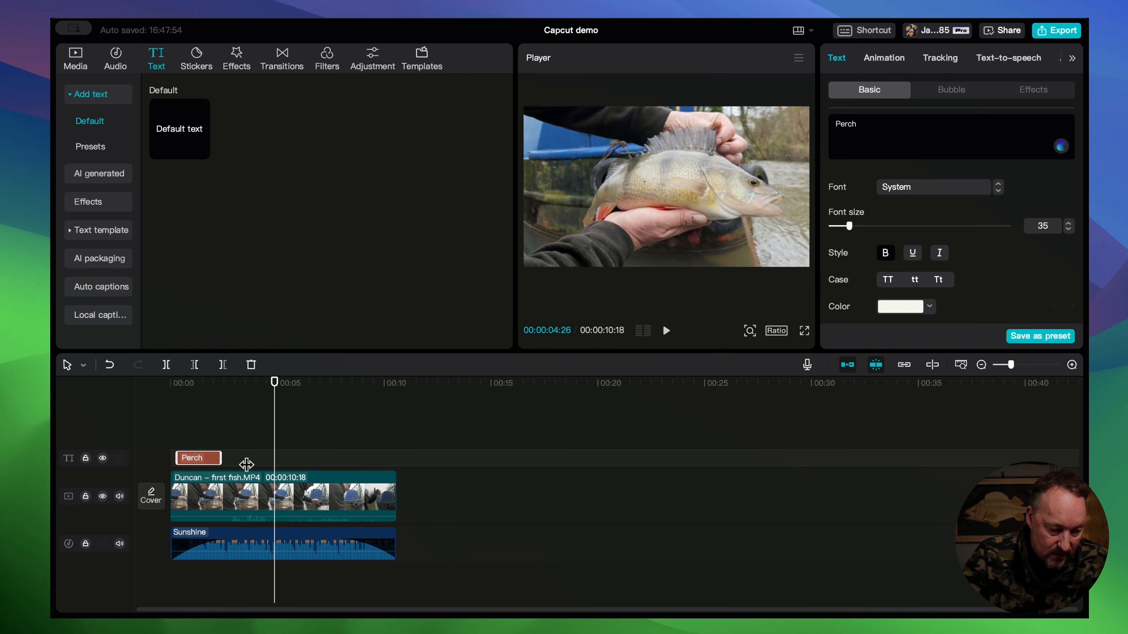
left_click(223, 365)
left_click_drag(396, 540, 273, 542)
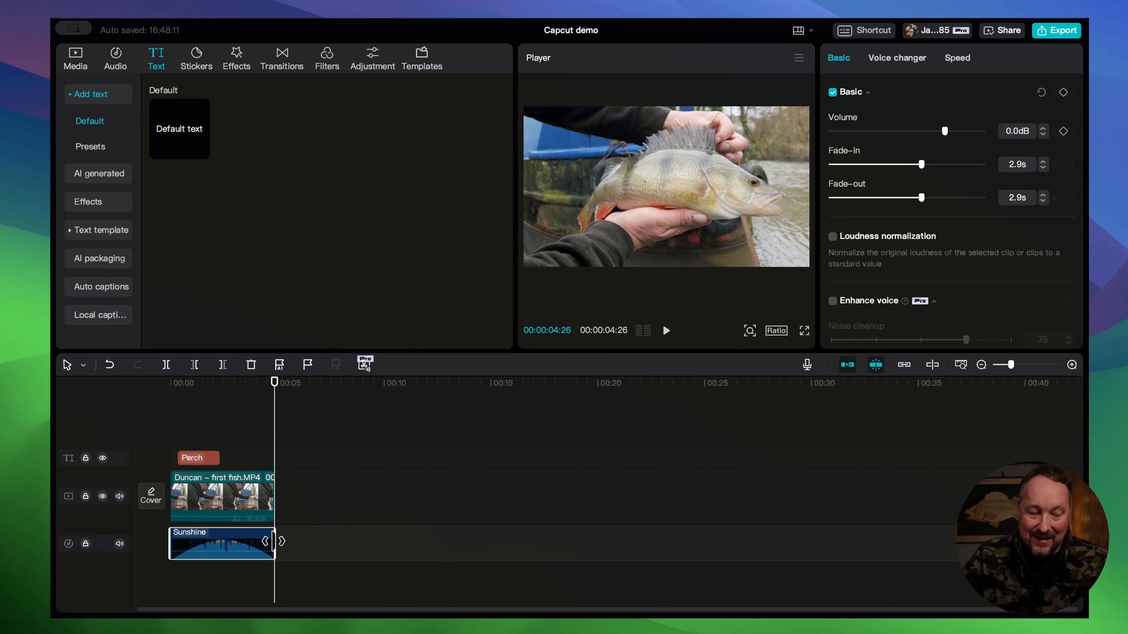
left_click(170, 385)
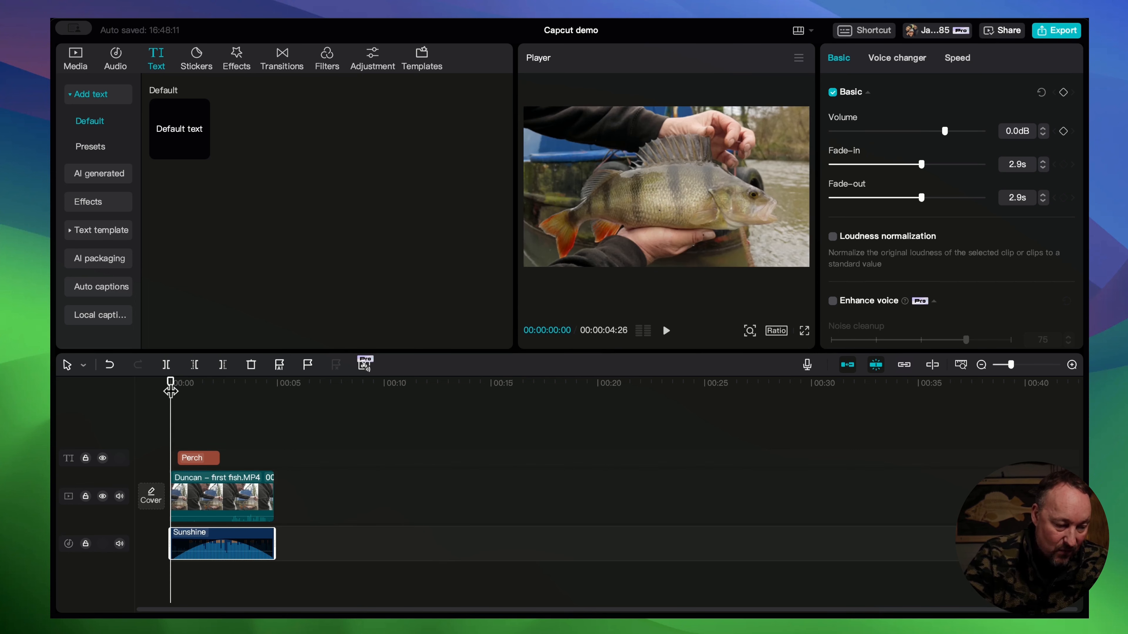
key("space")
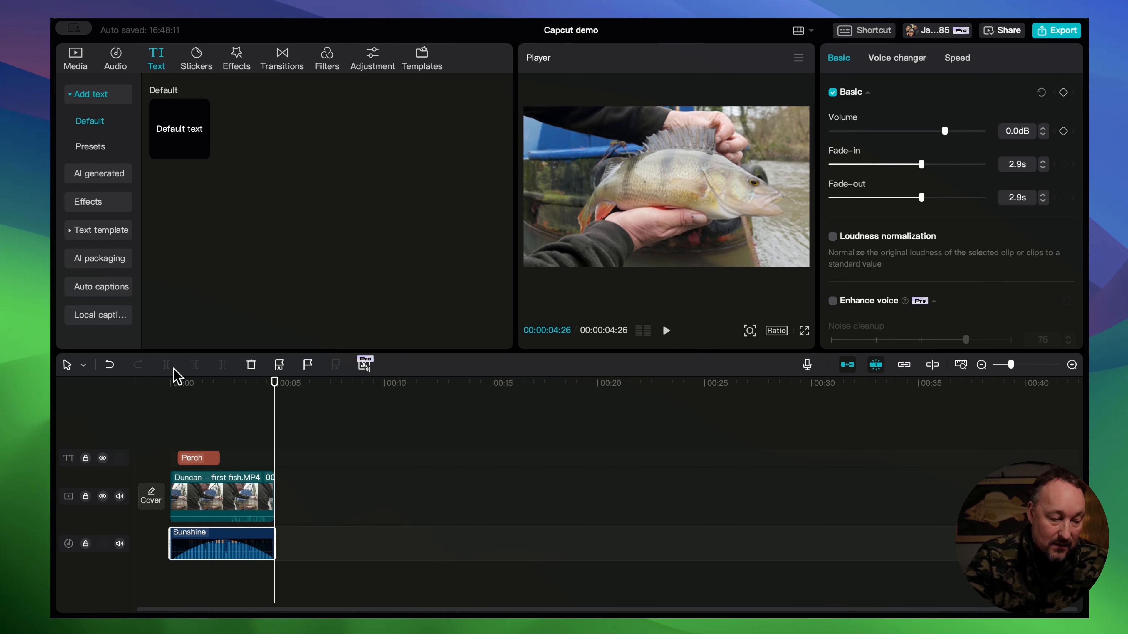
- Mute the main video track and play the sequence from the start
left_click(209, 498)
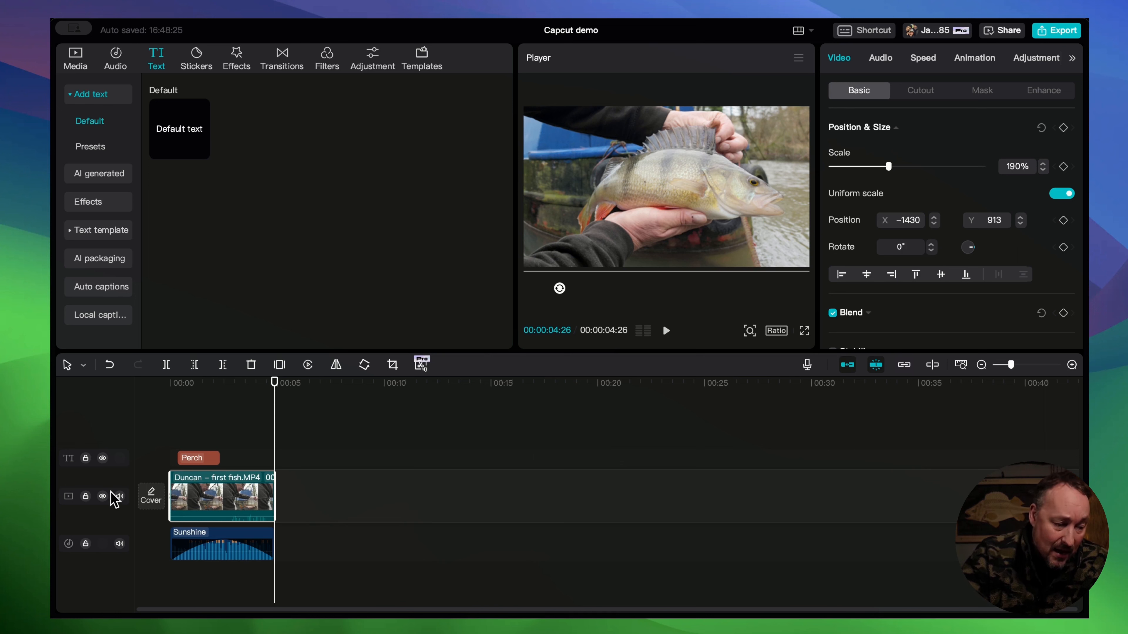
left_click(120, 497)
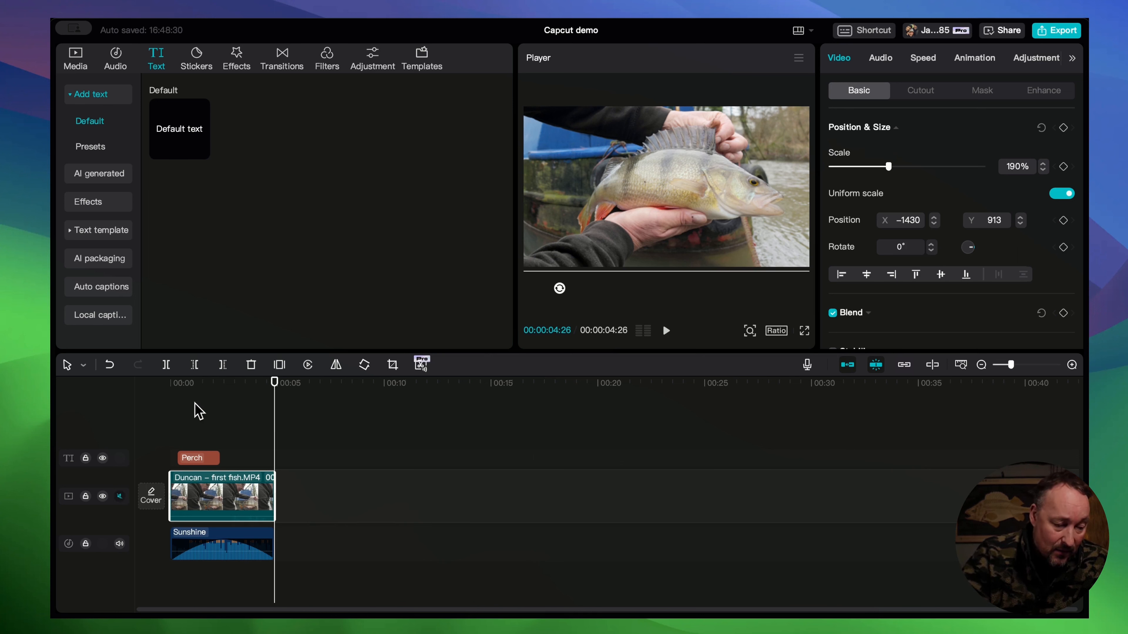
left_click(171, 386)
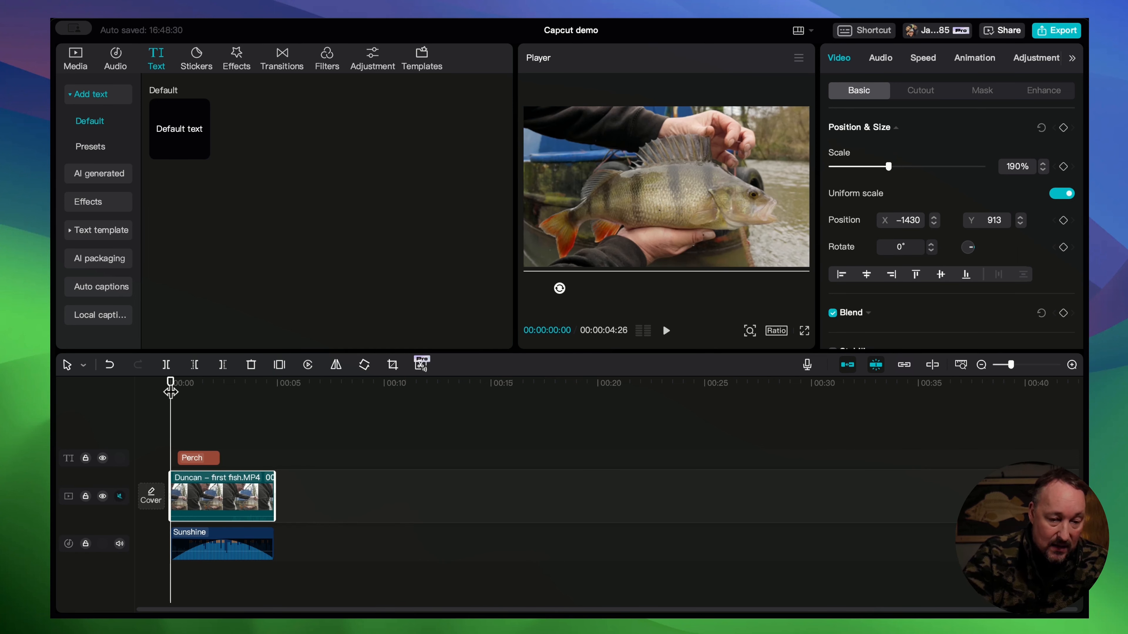
key("space")
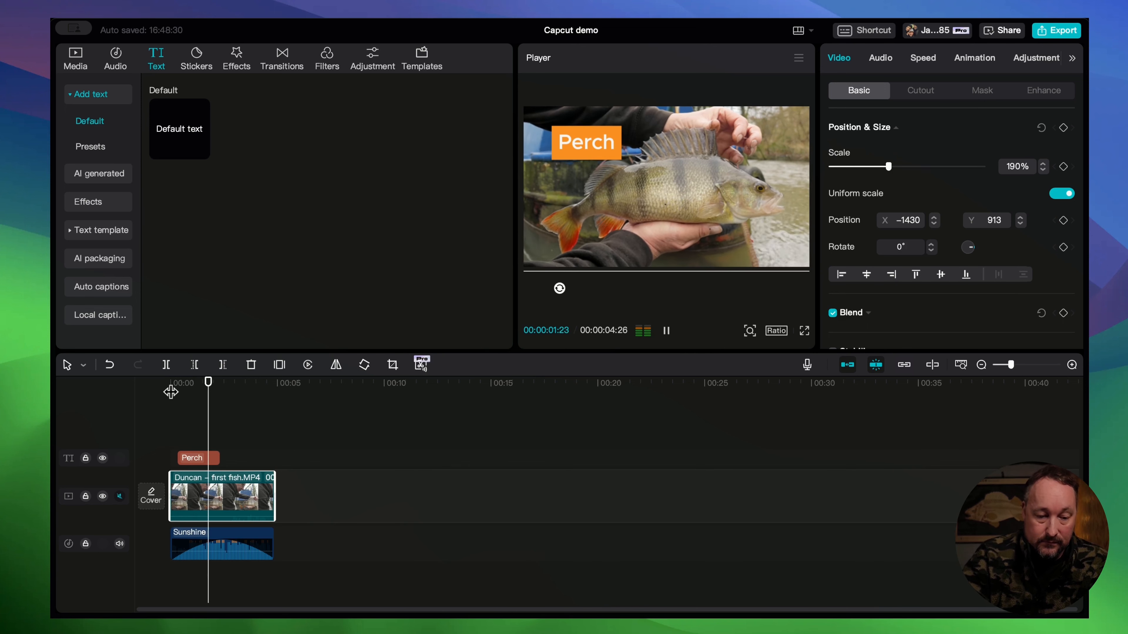